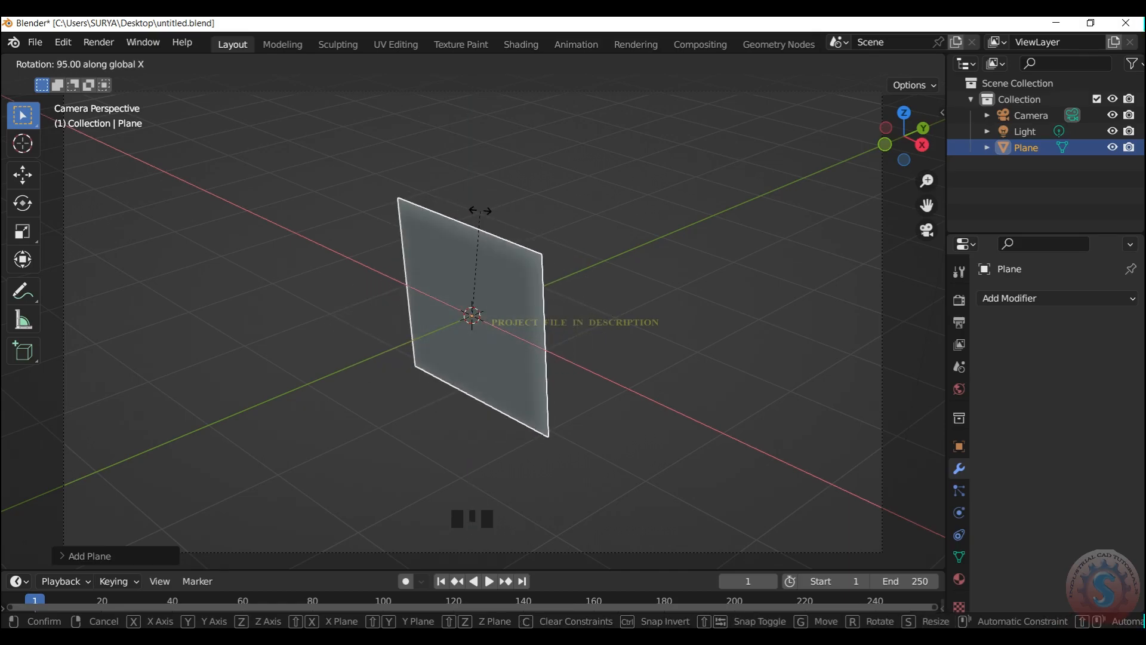
Stand the plane upright by rotating it about the X axis, and switch it to Edit Mode with edge selection
click(563, 180)
click(566, 180)
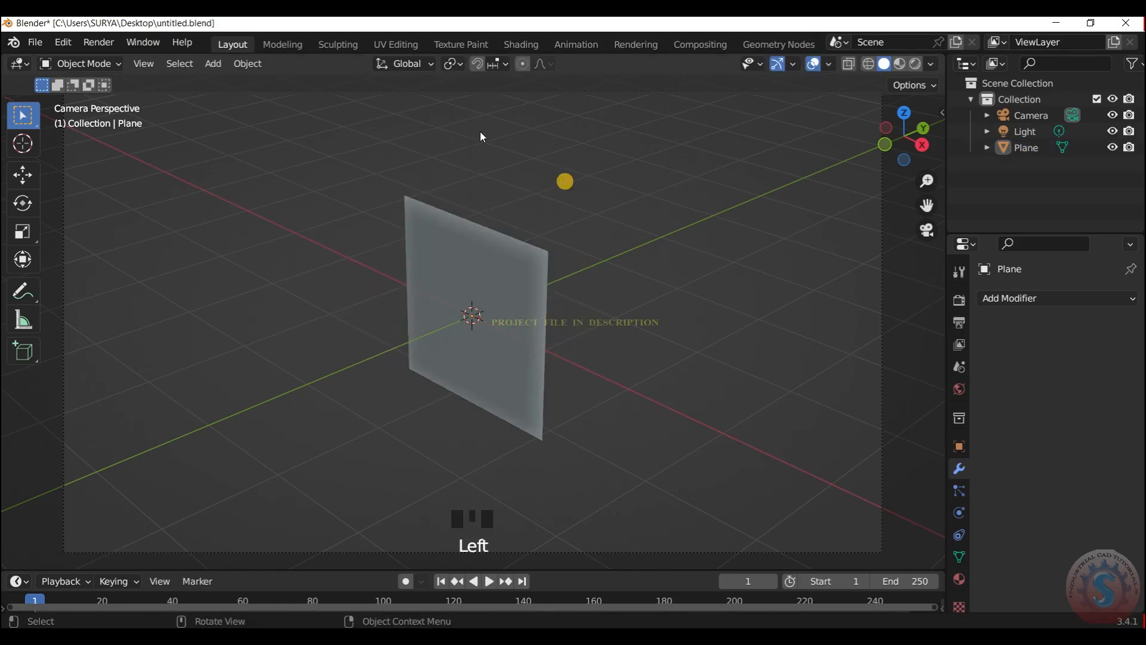
drag(70, 60, 76, 96)
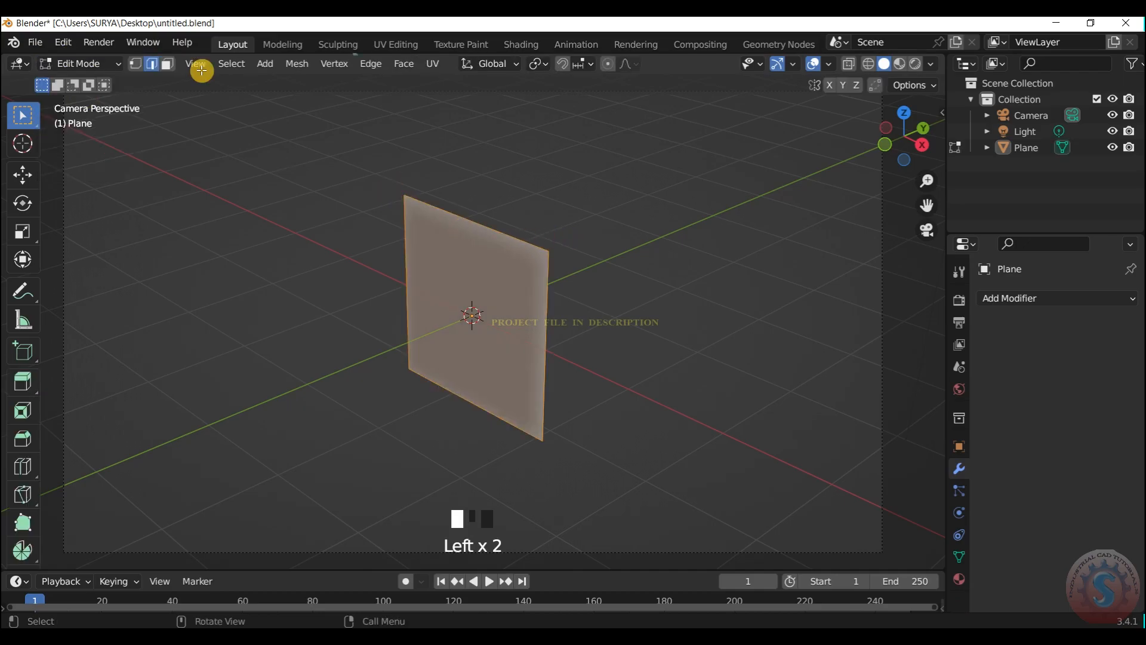
Extrude the plane's upper and lower edges along the Y axis to form two parallel horizontal flanges
click(513, 223)
shift+click(495, 422)
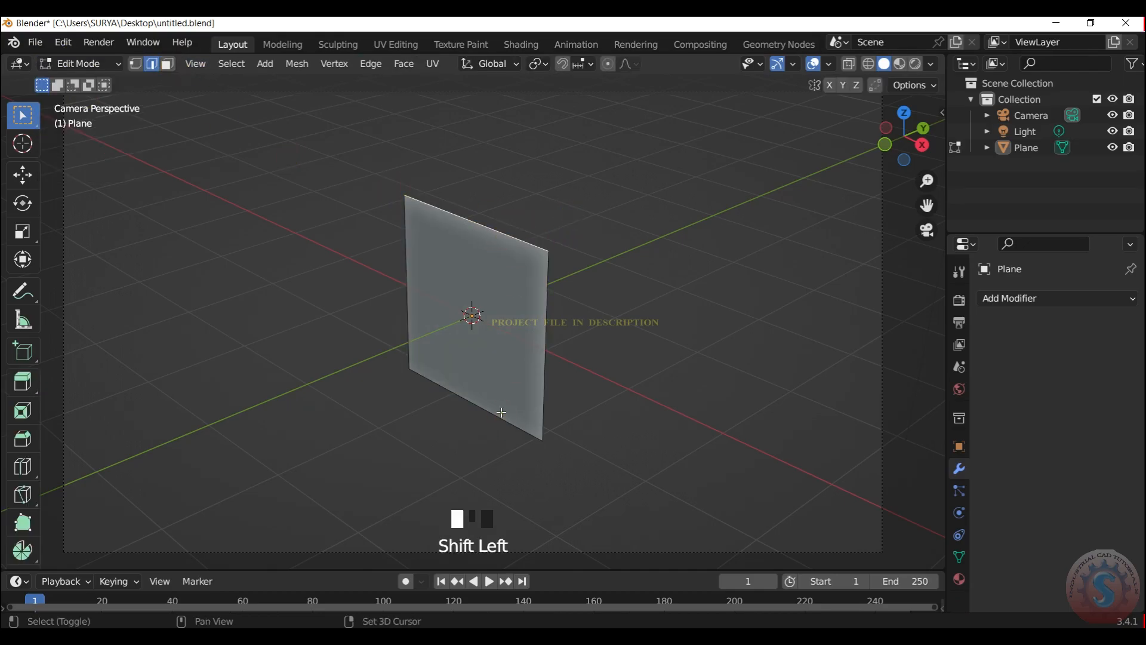
key(e)
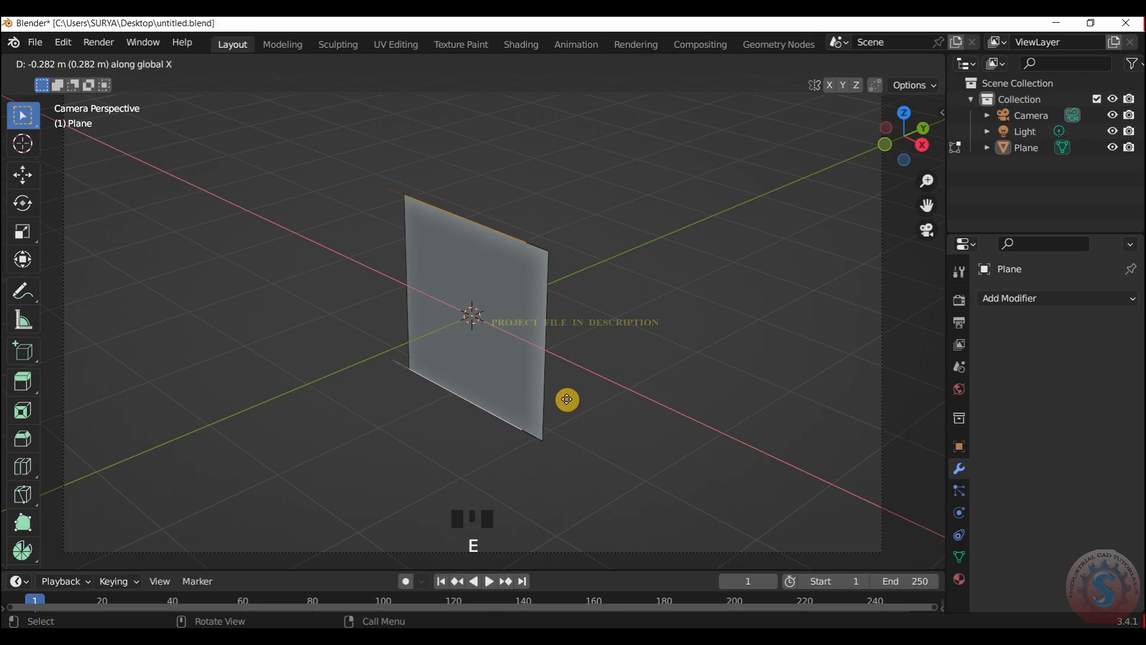
click(581, 435)
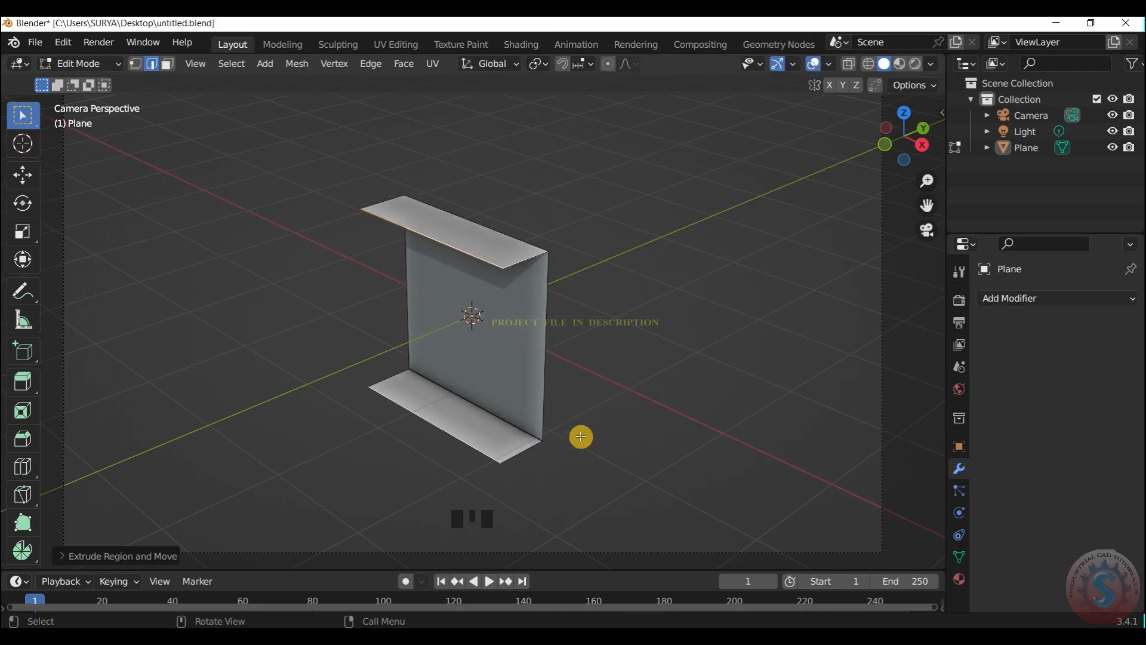
key(s)
right_click(641, 378)
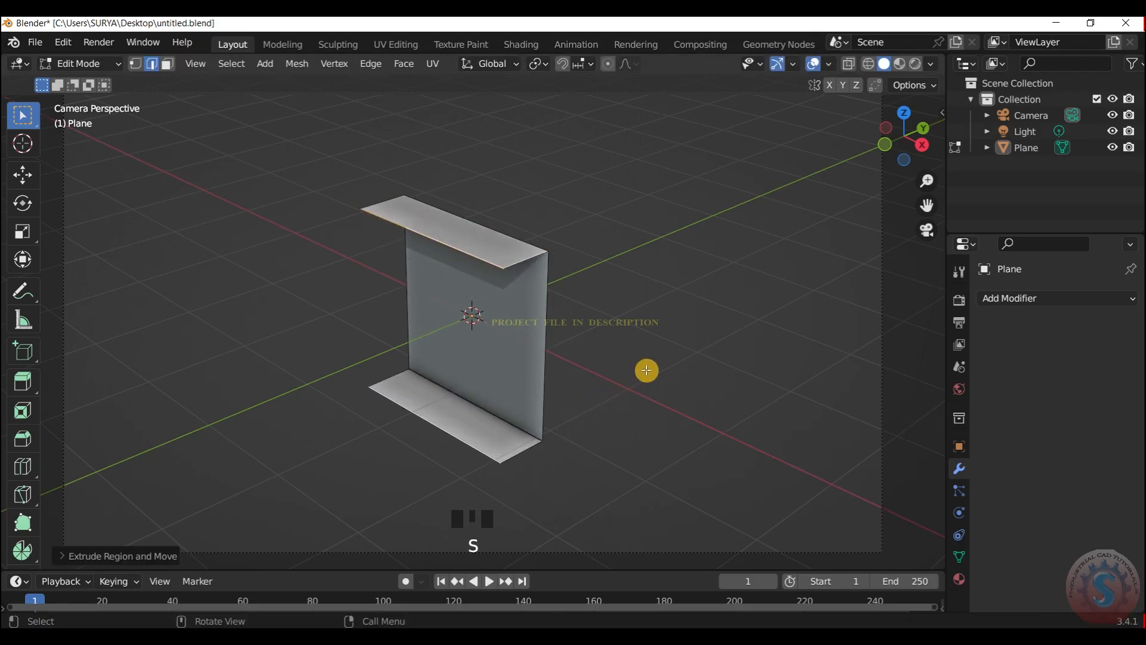
click(646, 370)
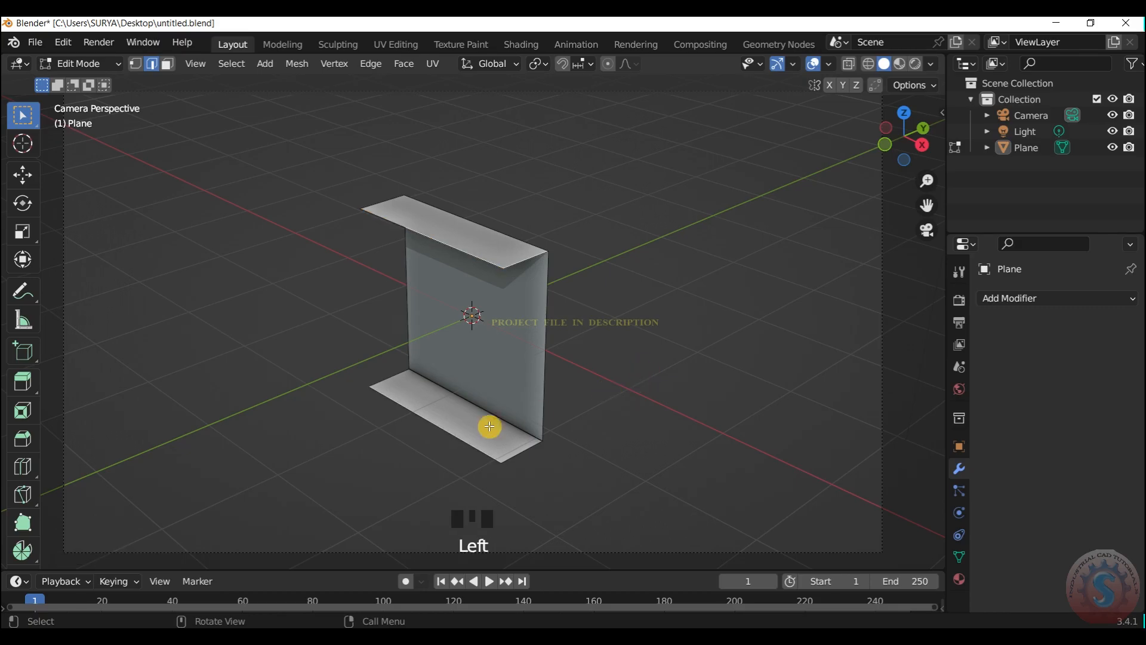
shift+click(467, 441)
shift+click(470, 263)
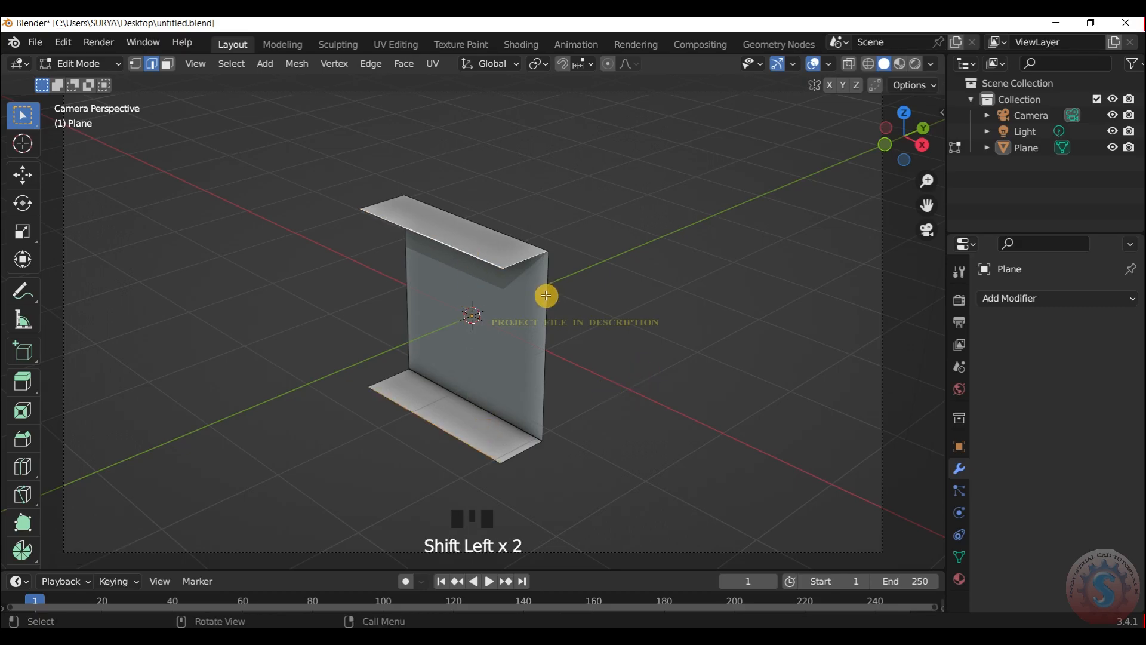
key(e)
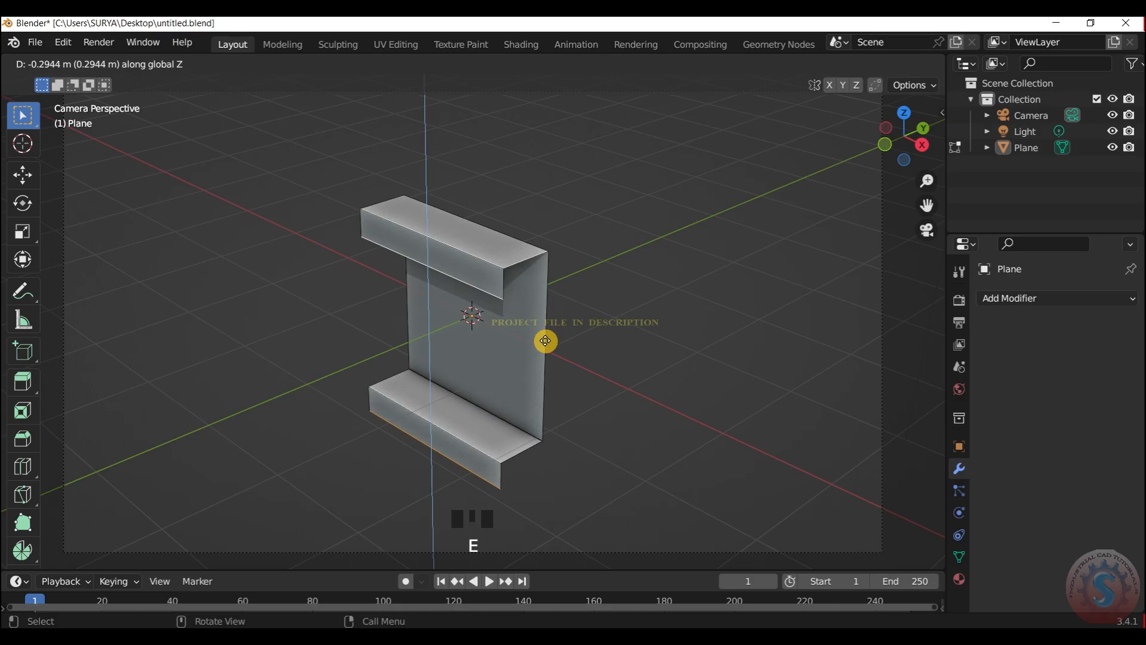
click(565, 340)
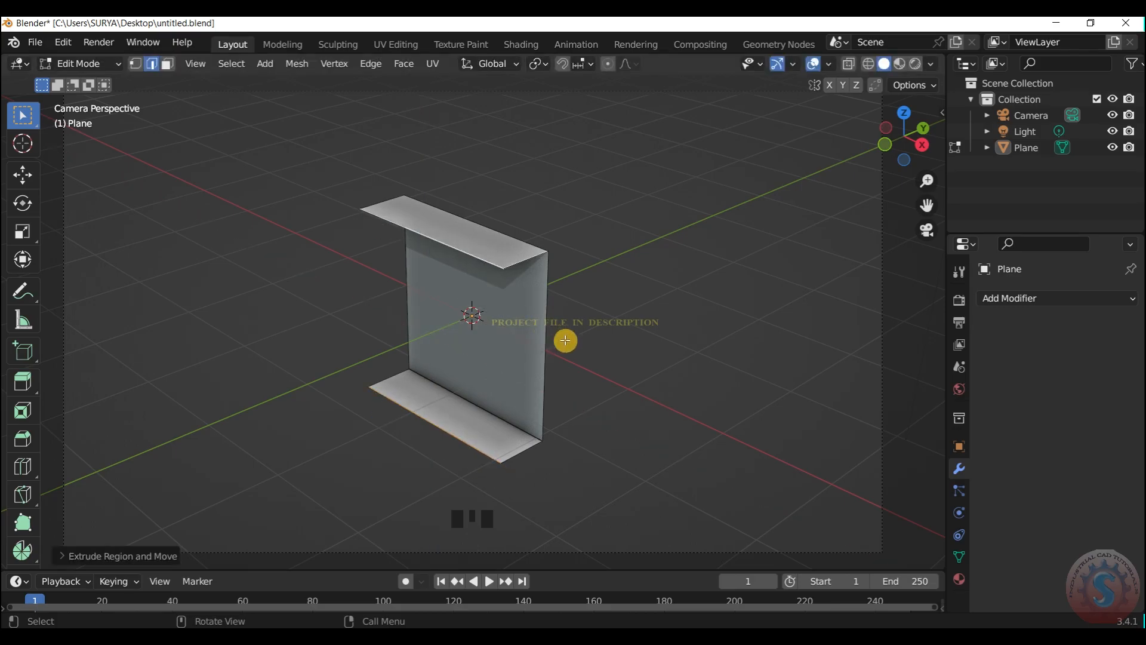
key(ctrl+z)
key(ctrl+z)
key(ctrl+z)
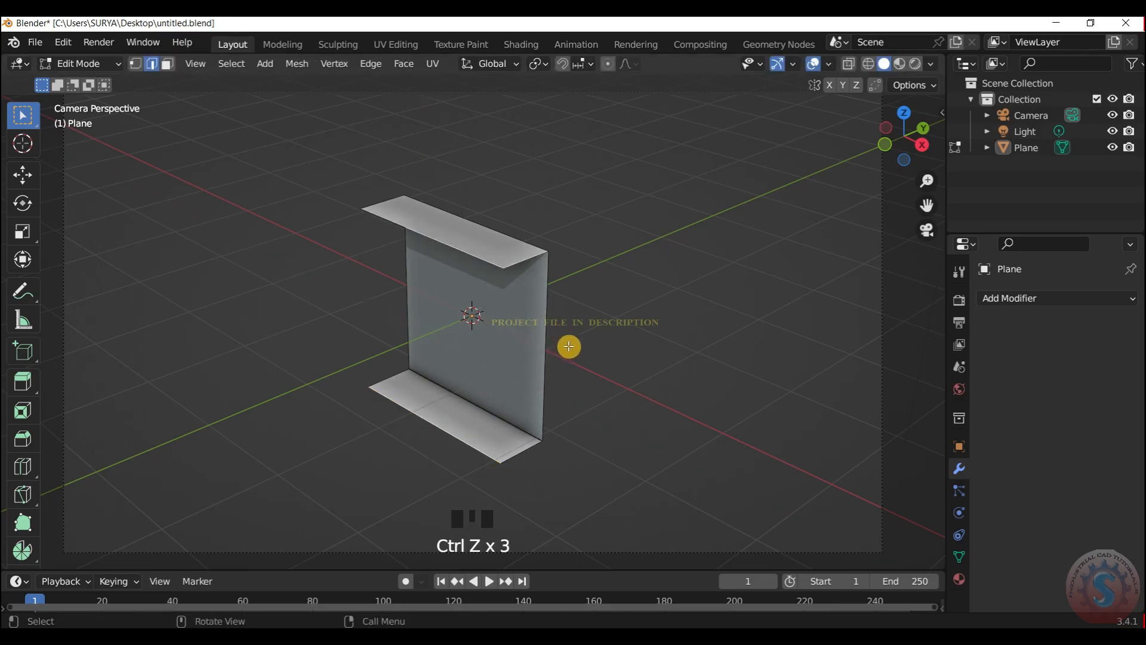
key(e)
right_click(565, 326)
Extrude the outer edges of both flanges in place and scale them towards each other, forming two tapering trapezoid faces
shift+click(495, 269)
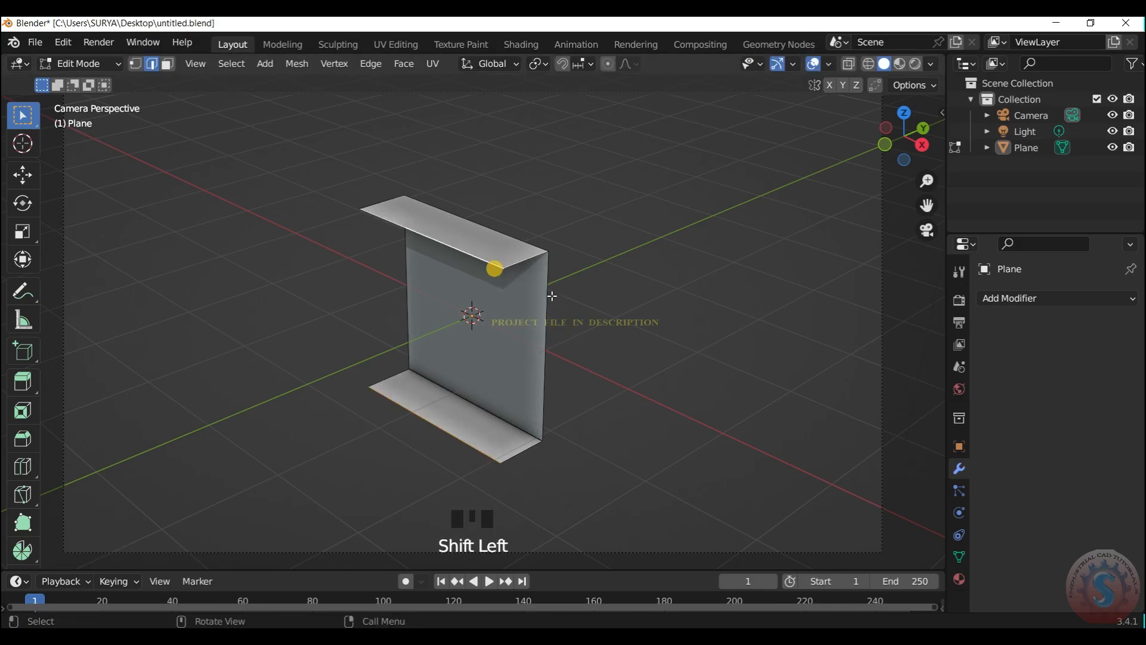
key(e)
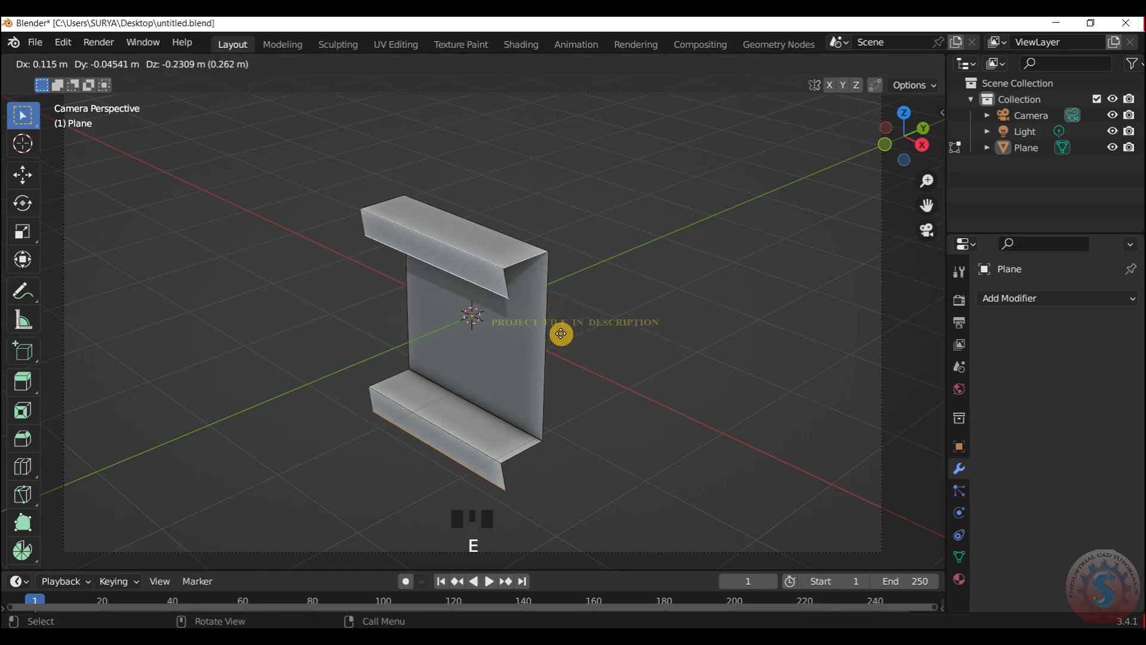
key(x)
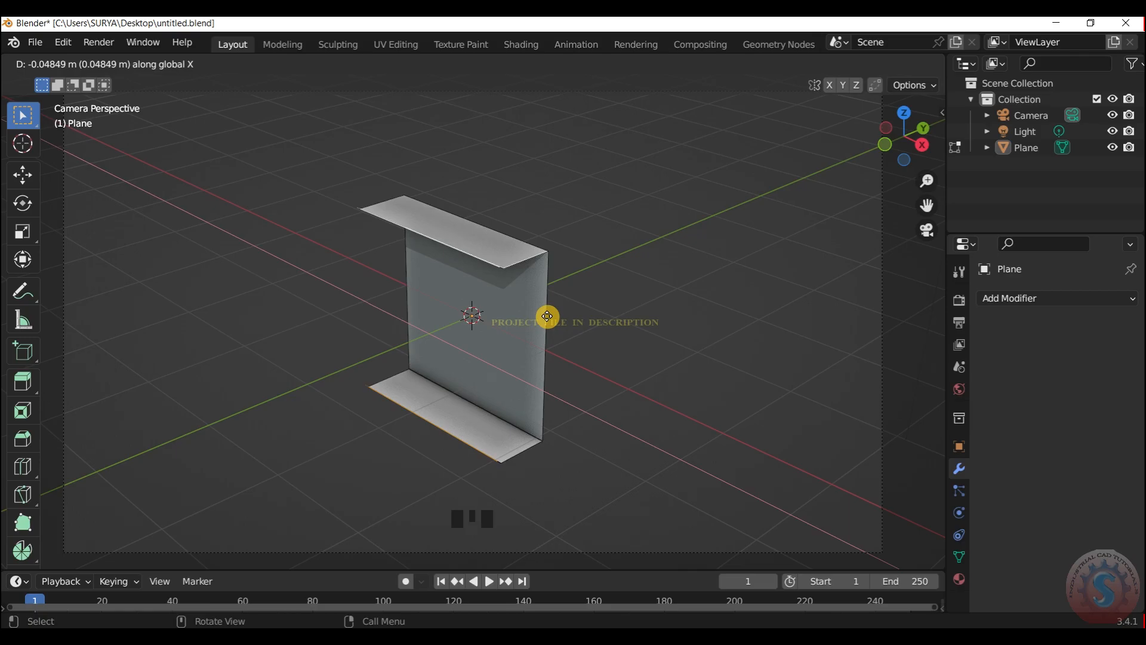
key(s)
click(561, 329)
key(x)
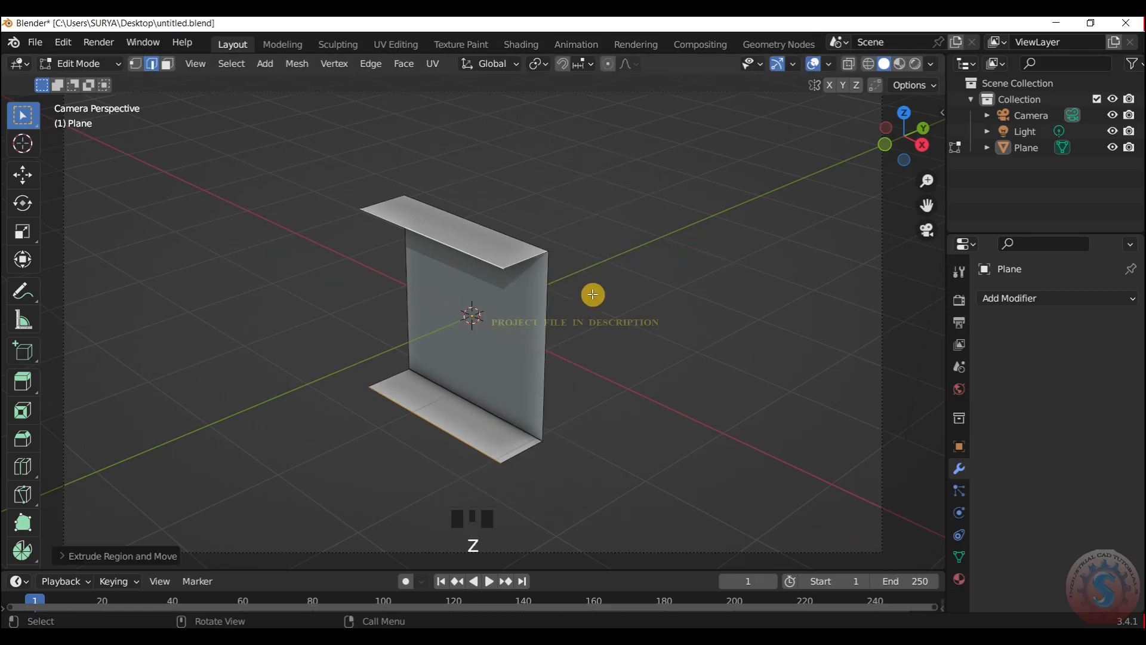
key(s)
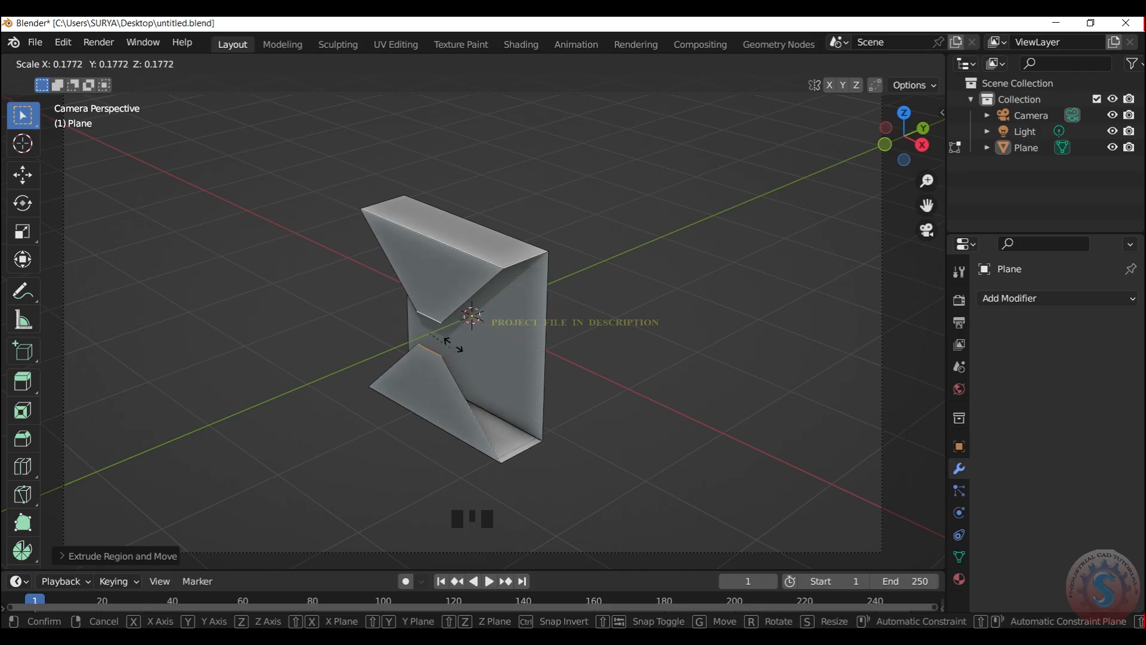
click(471, 316)
scroll(460, 335, up, 3)
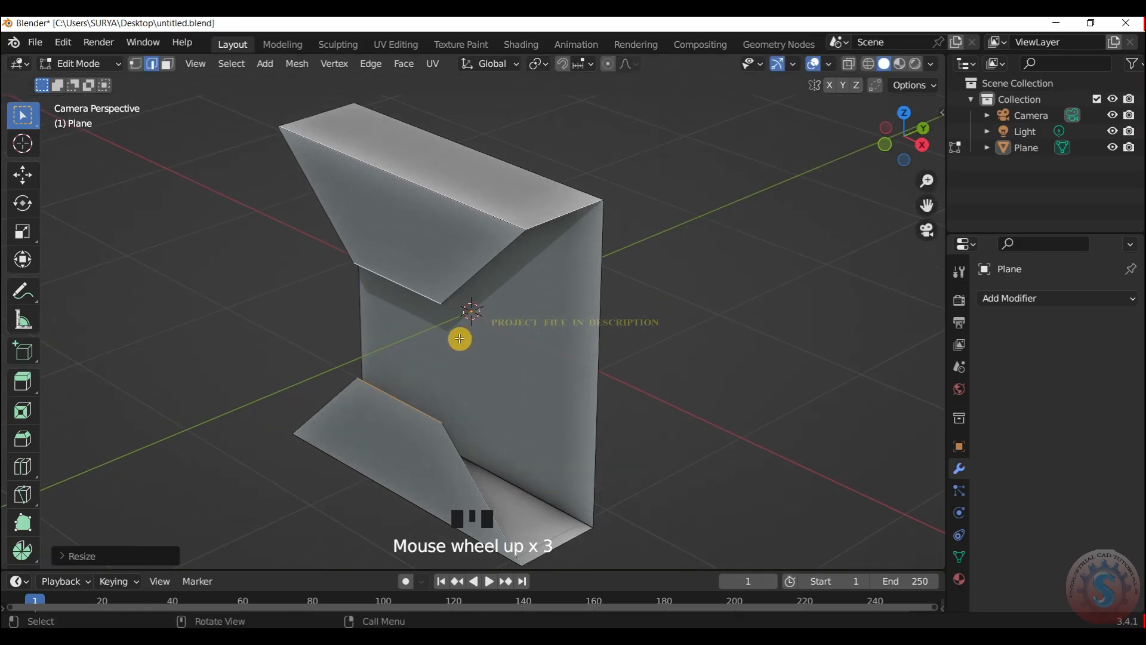
Fill the gap between the two trapezoids with a face and delete the original back plane and both flanges
click(686, 244)
click(575, 193)
key(x)
click(627, 441)
click(159, 67)
click(576, 227)
key(x)
click(575, 228)
click(609, 540)
key(x)
click(559, 434)
Inset the upper and lower trapezoid faces together with a thickness of about 0.12 m
scroll(714, 237, down, 2)
scroll(869, 181, up, 1)
drag(904, 139, 883, 131)
scroll(882, 131, up, 4)
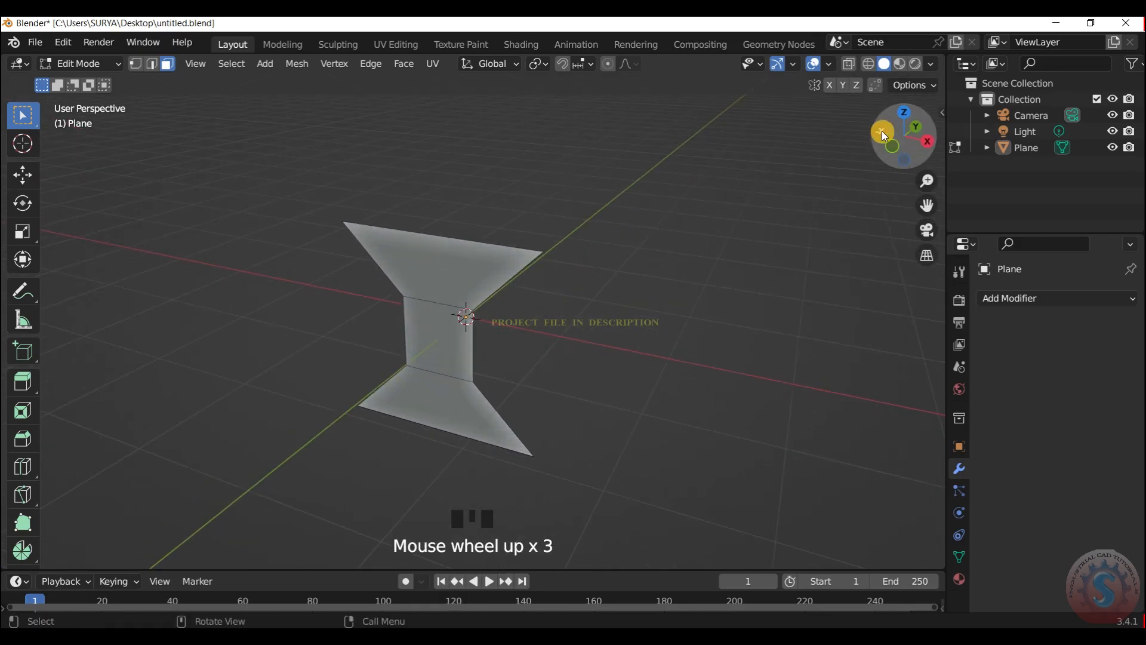
click(434, 257)
scroll(420, 260, up, 1)
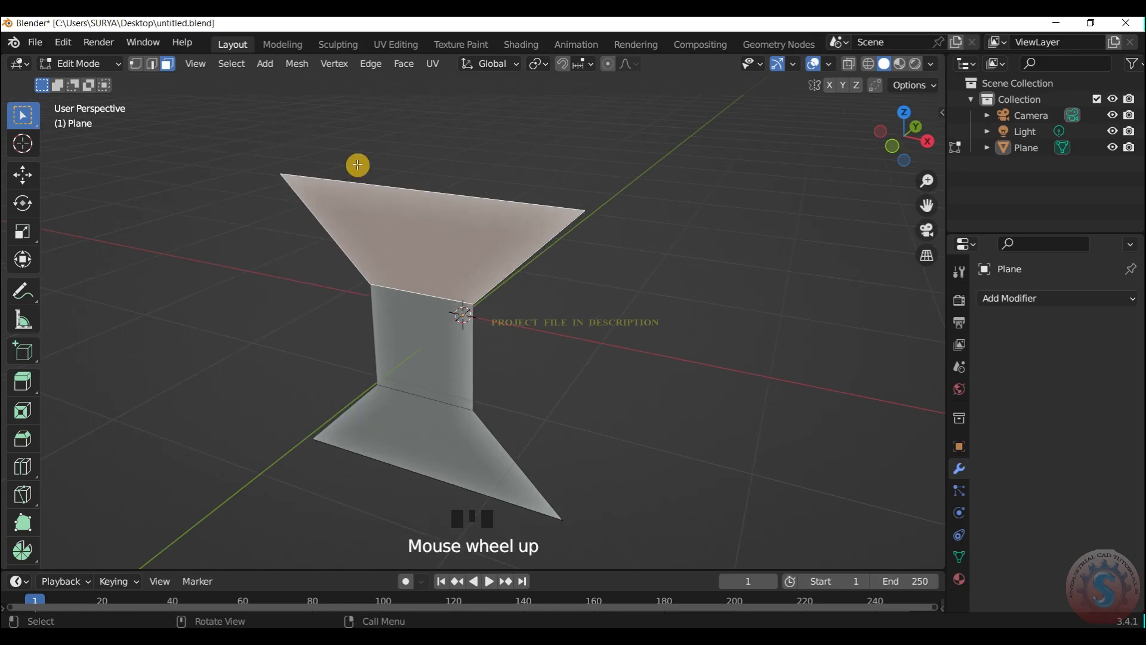
key(i)
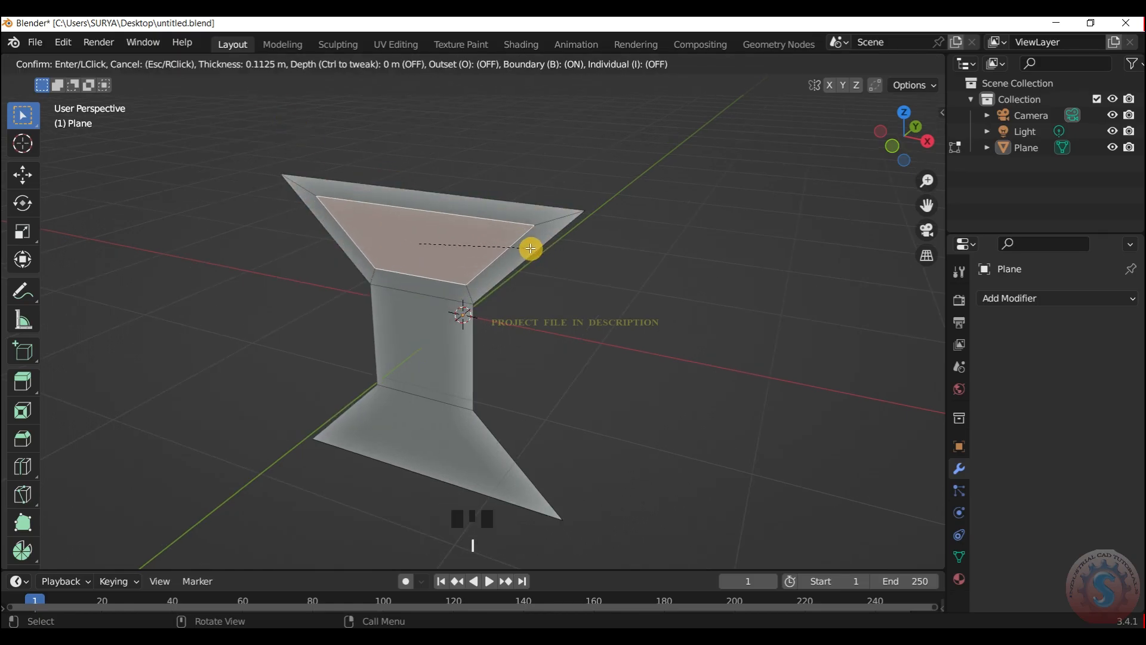
click(588, 409)
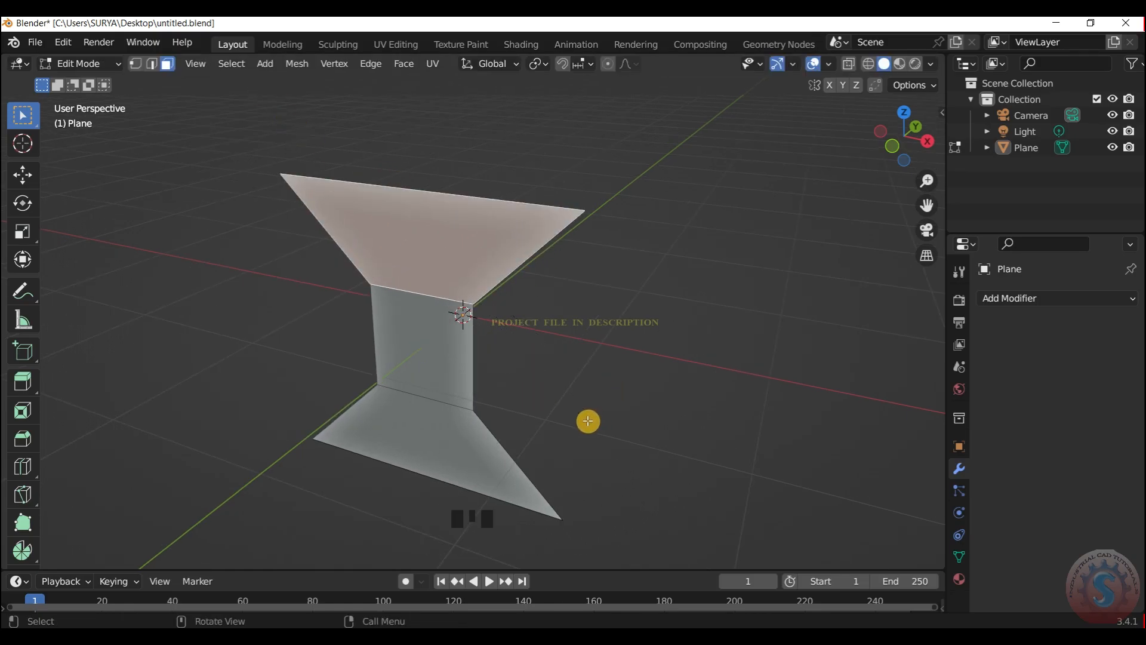
shift+click(493, 463)
key(i)
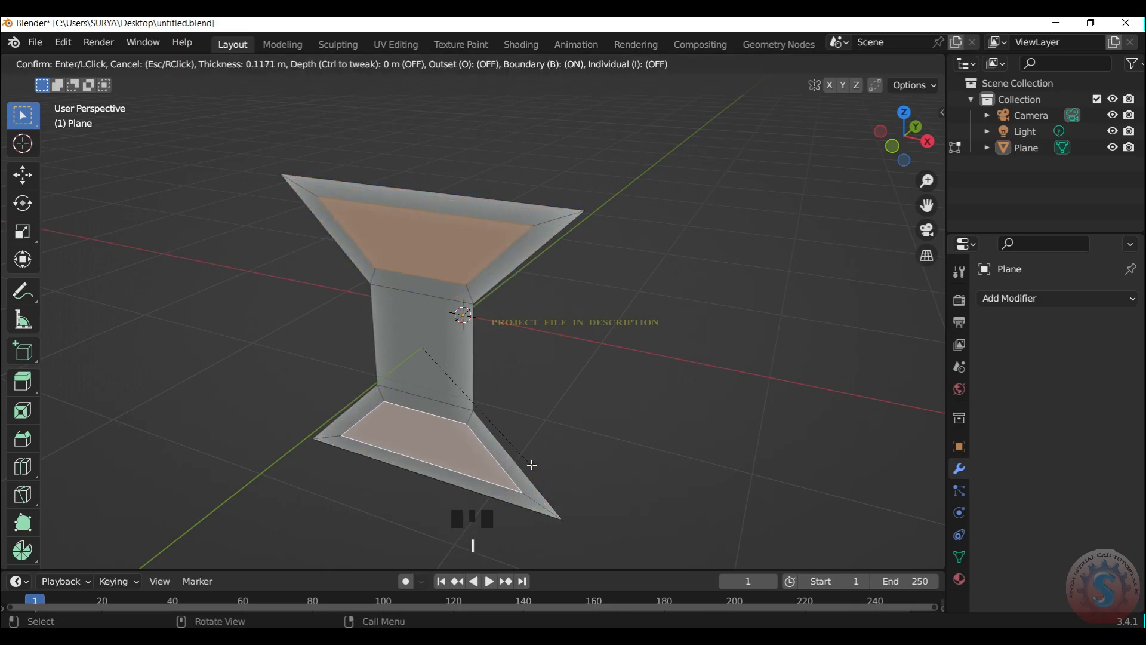
click(530, 468)
Delete the inner faces of both inset trapezoids to leave open frames, and select the central face
key(x)
click(531, 465)
scroll(460, 312, up, 2)
drag(461, 313, 500, 322)
click(493, 322)
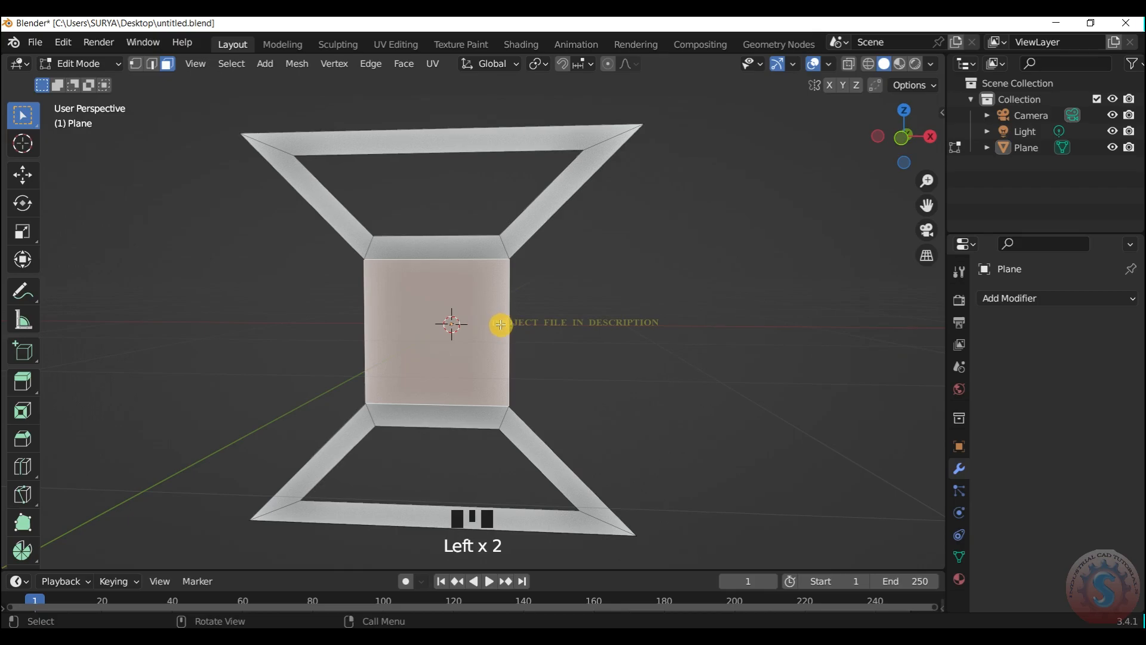
drag(80, 63, 85, 84)
click(490, 264)
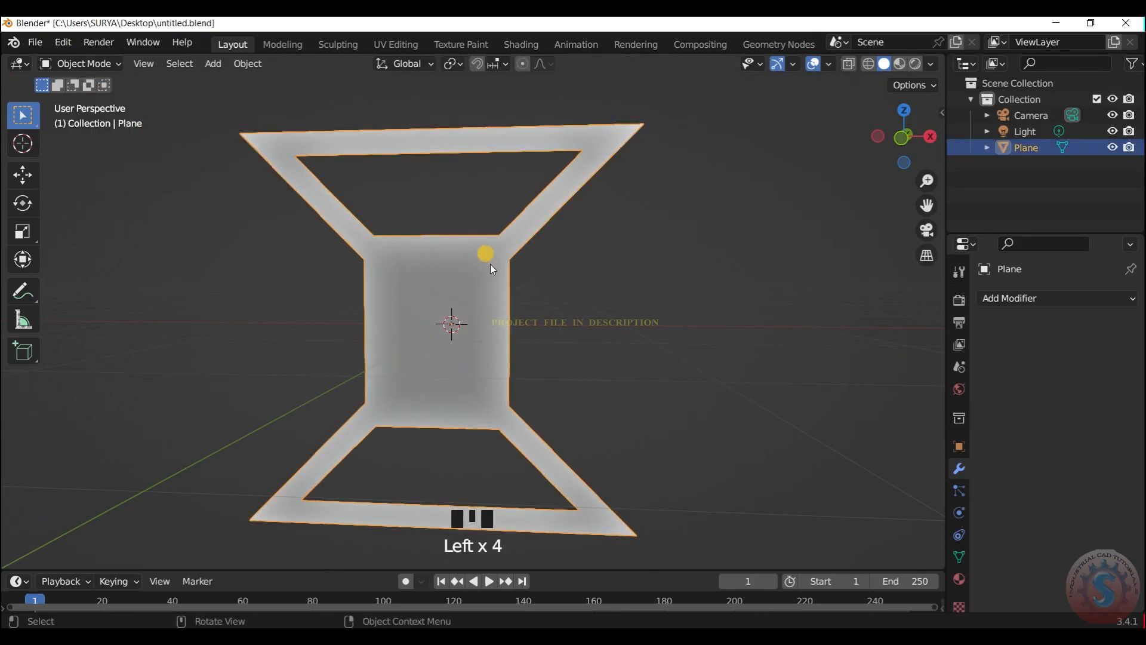
scroll(535, 203, down, 2)
scroll(535, 203, up, 1)
click(89, 63)
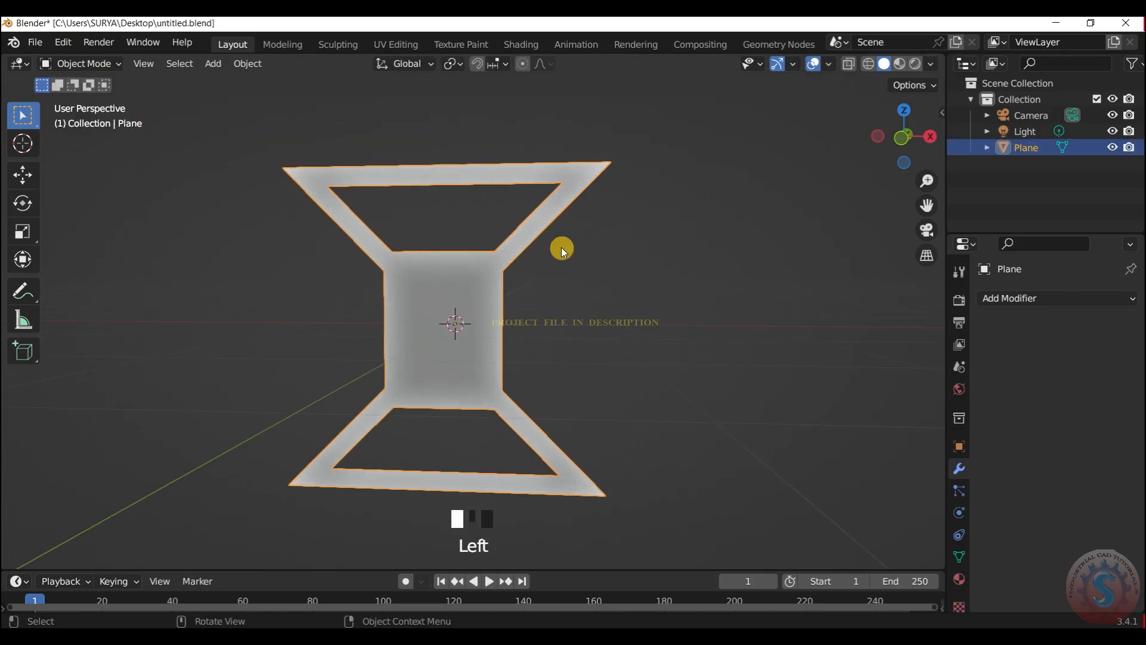
key(ctrl+r)
click(90, 63)
click(84, 98)
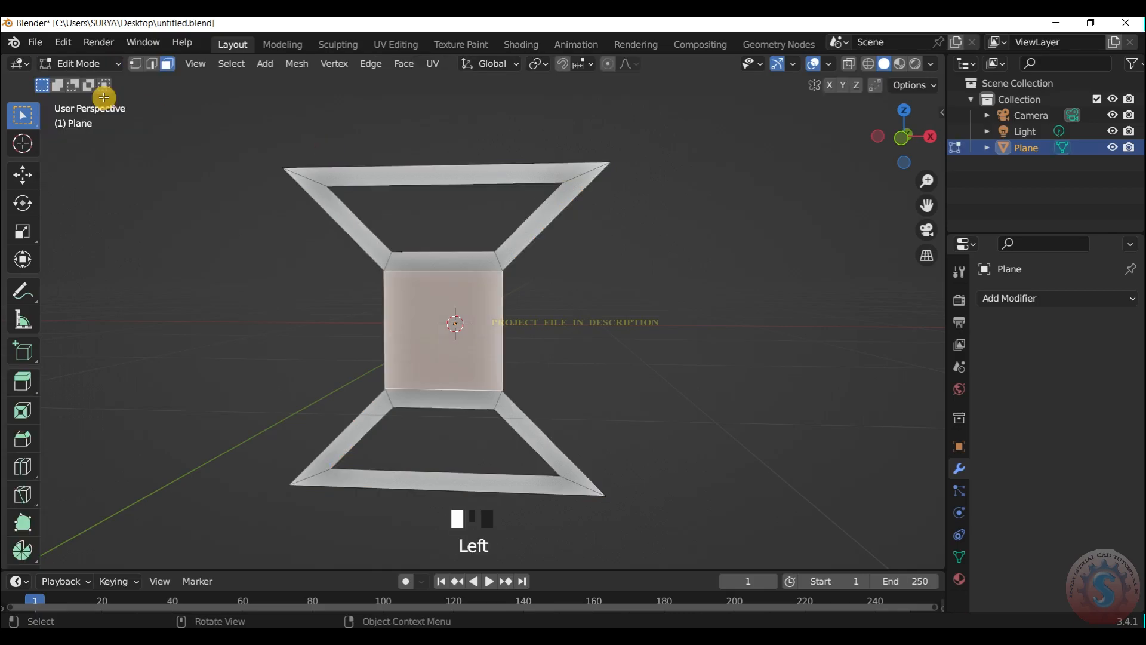
Add loop cuts running around the upper and the lower trapezoid frames, parallel to their borders
key(ctrl+r)
click(575, 181)
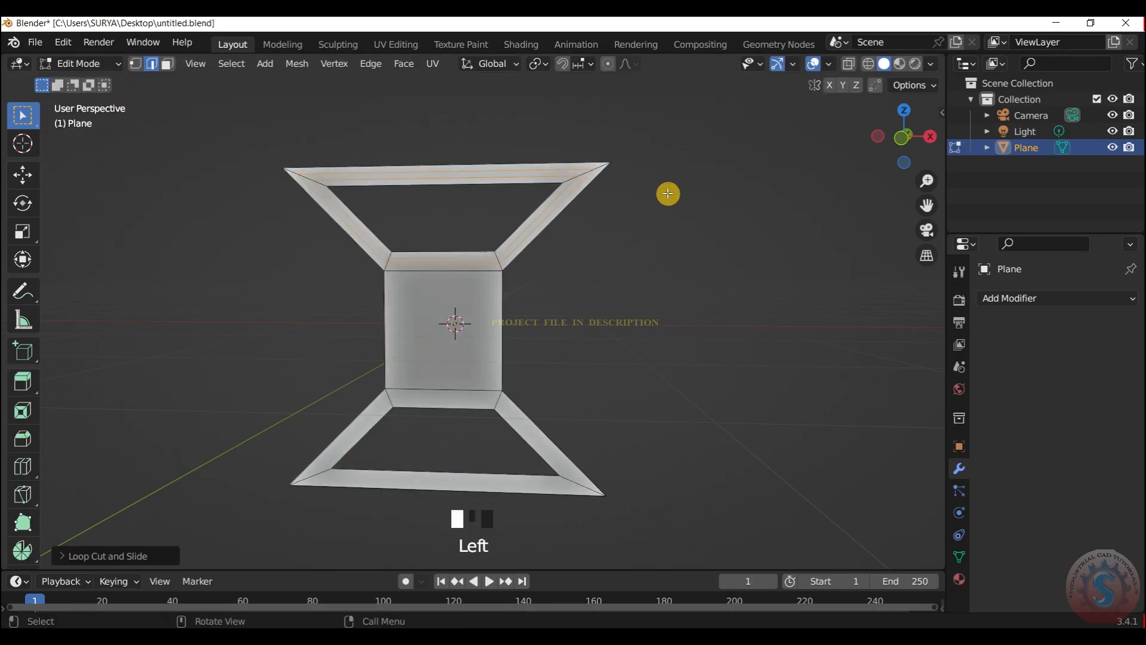
key(ctrl+r)
click(385, 402)
click(574, 313)
Divide the central panel into a grid with five horizontal and five vertical loop cuts
key(ctrl+r)
scroll(478, 311, up, 4)
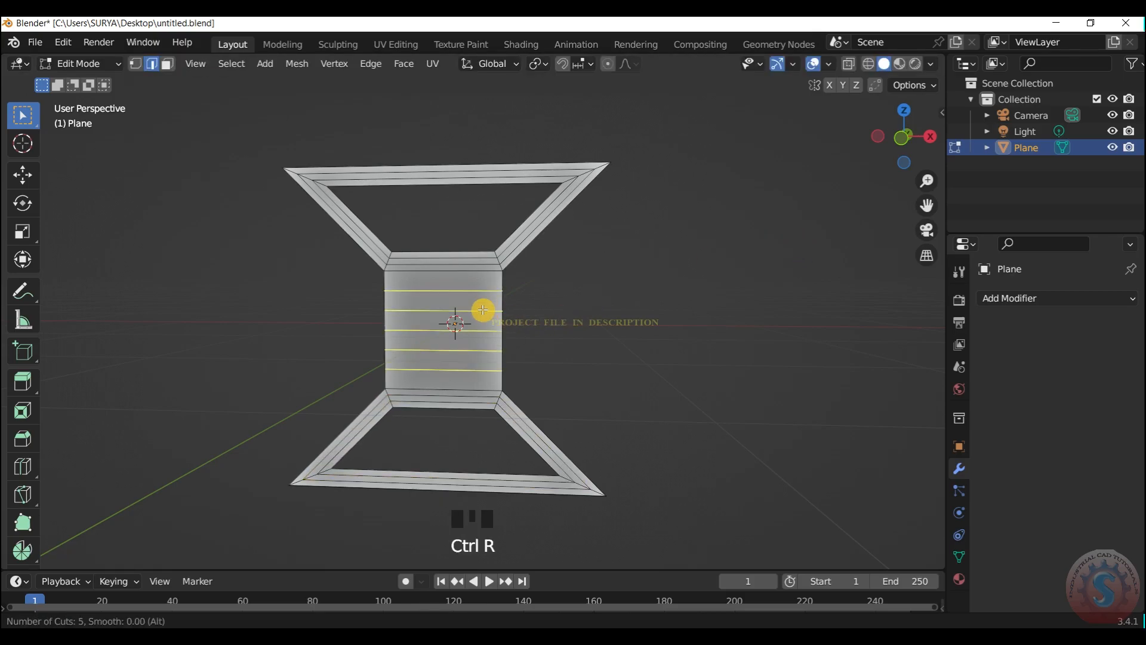
click(574, 297)
key(ctrl+r)
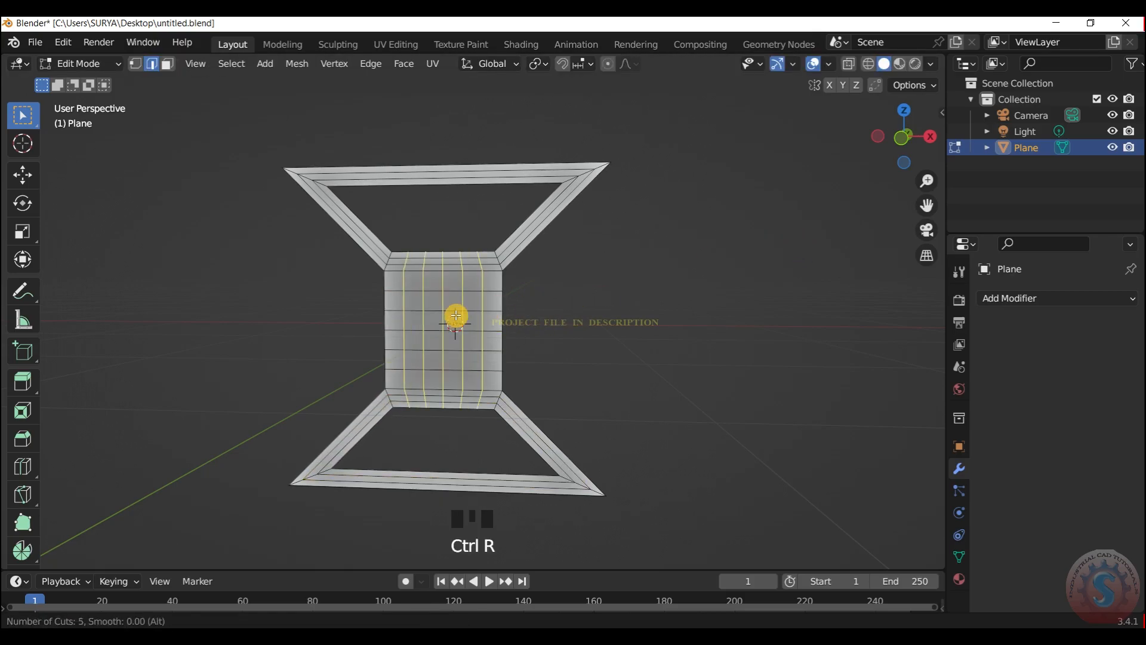
click(456, 315)
click(633, 287)
Add evenly spaced loop cuts across the long top bar of the upper frame
drag(915, 134, 887, 149)
key(ctrl+r)
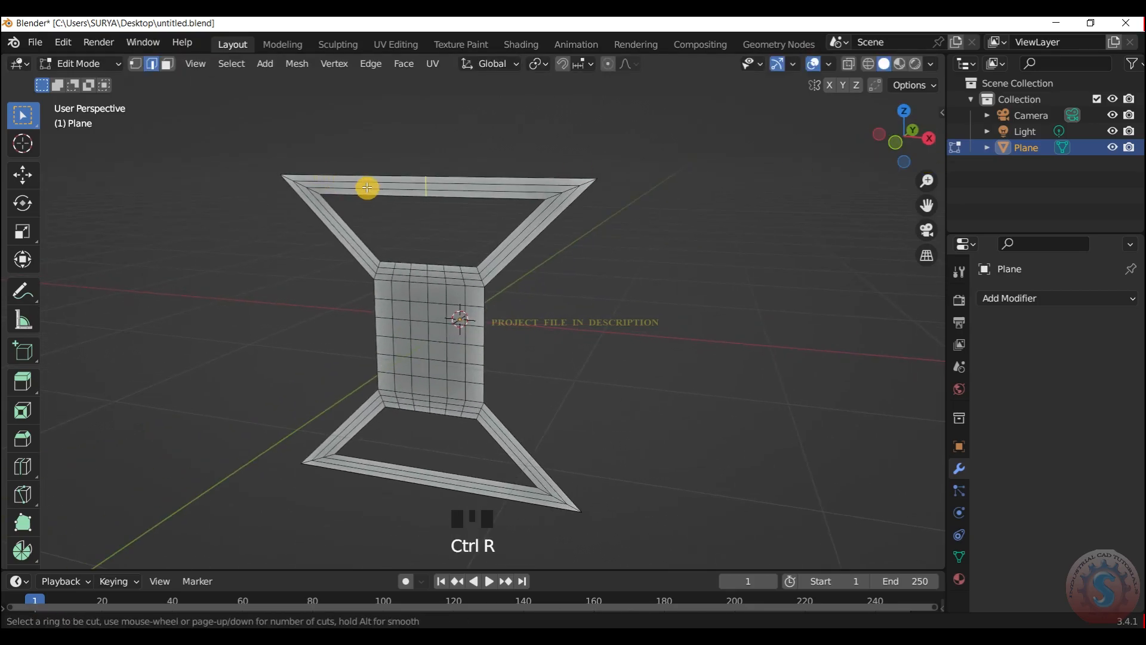
click(367, 188)
click(122, 556)
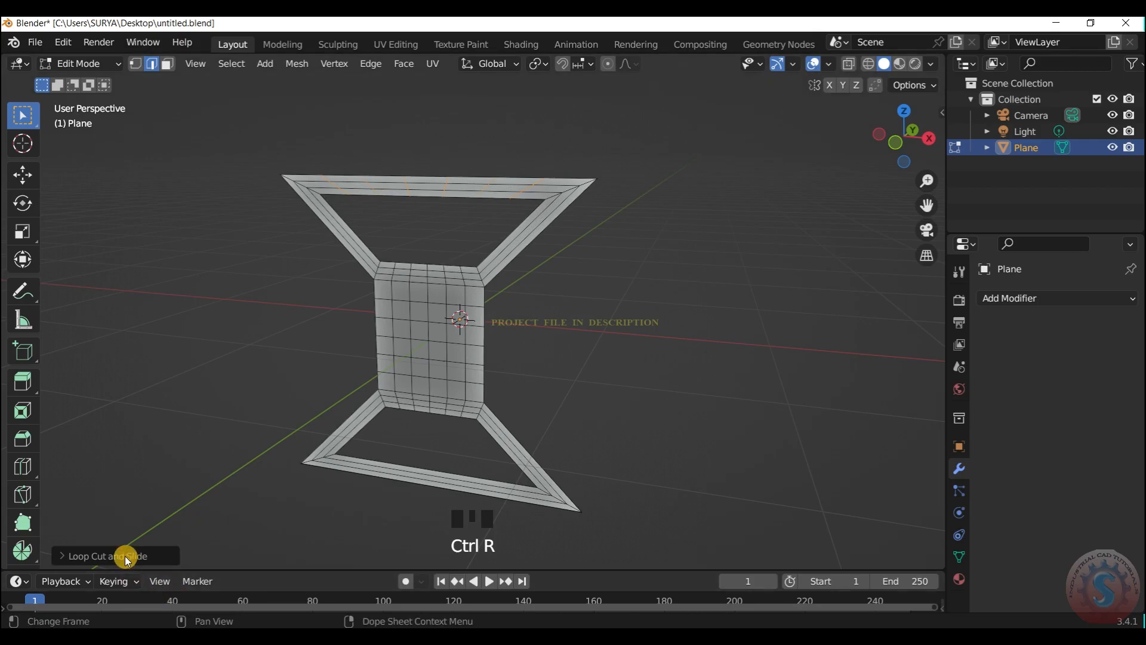
click(231, 226)
Add four loop cuts across the upper frame's left diagonal bar and five across its right diagonal bar
key(ctrl+r)
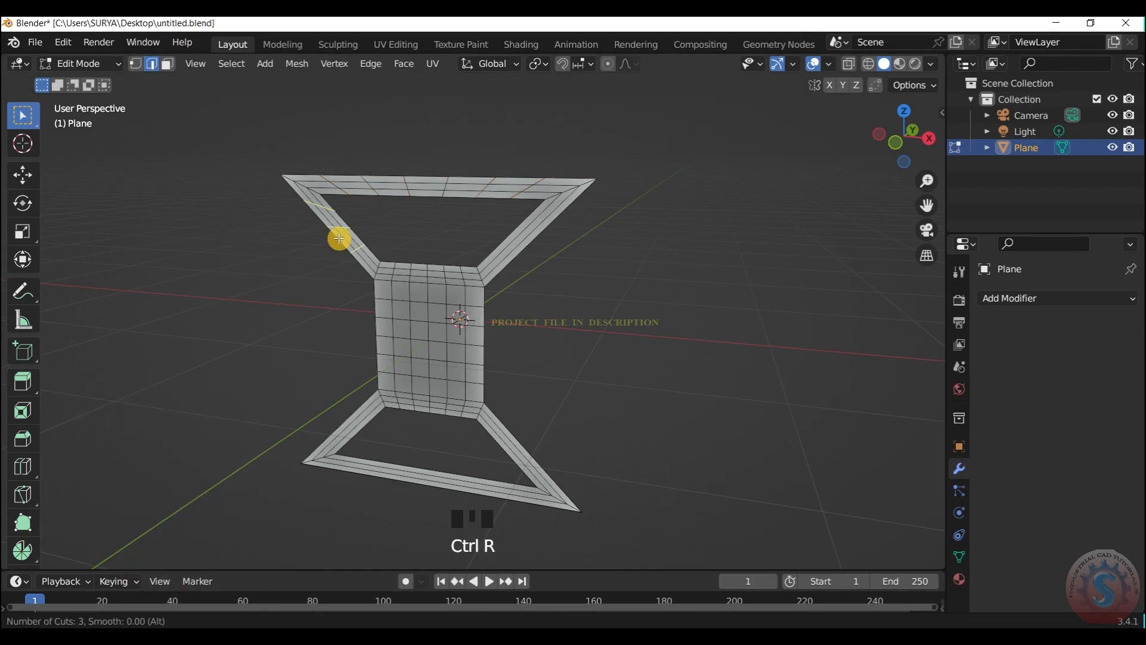
click(339, 238)
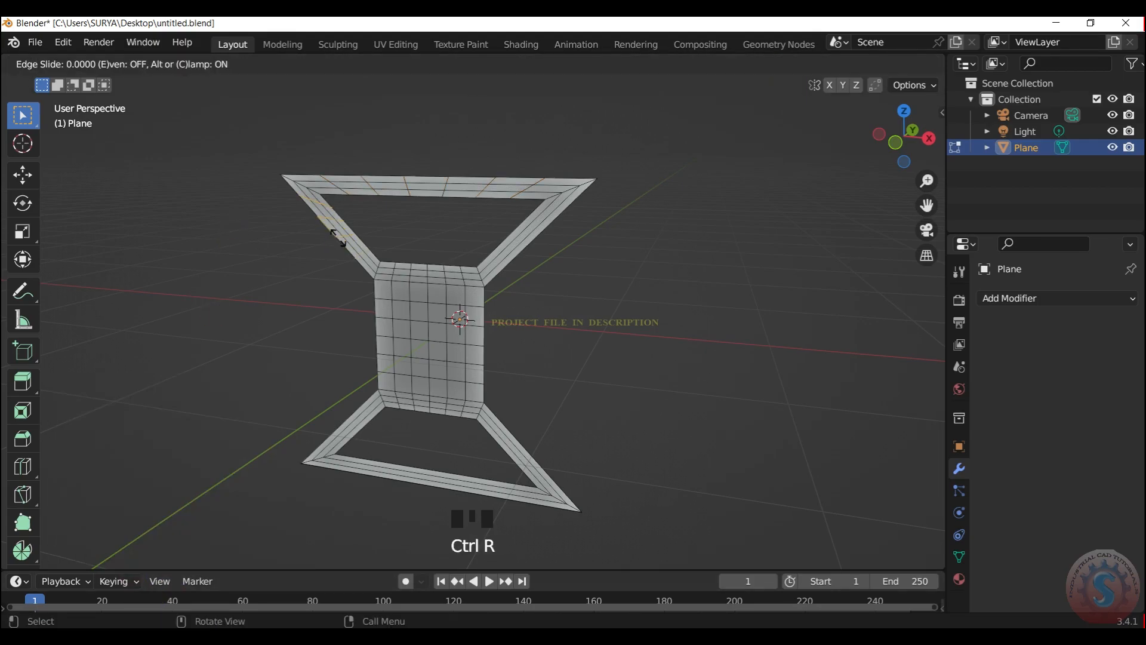
key(ctrl+r)
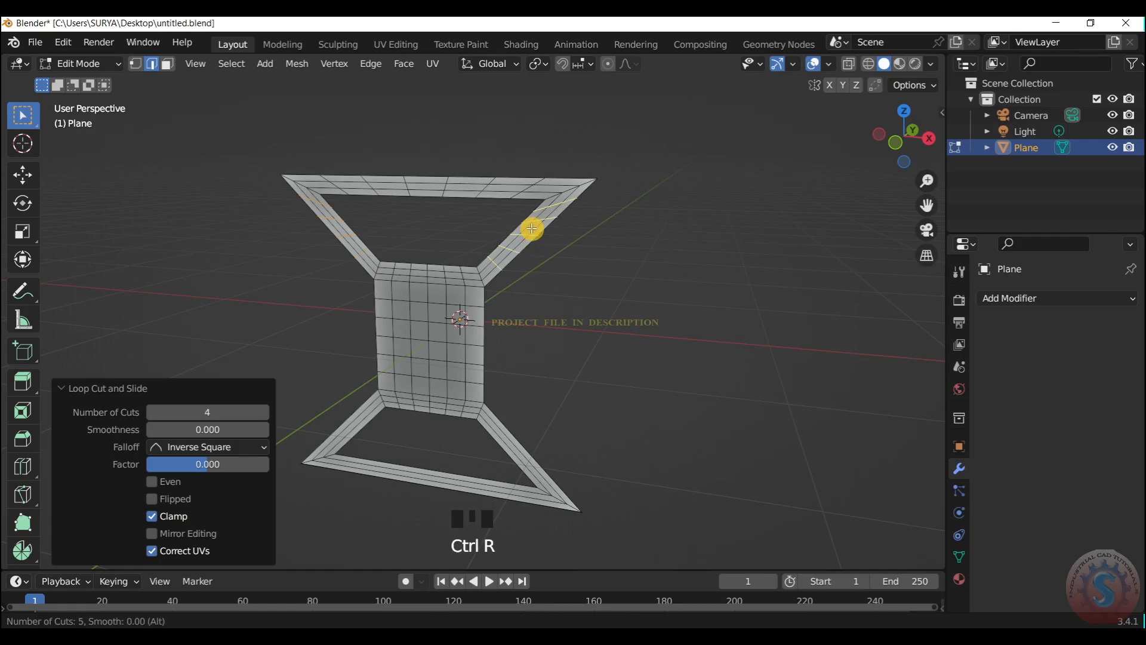
click(624, 261)
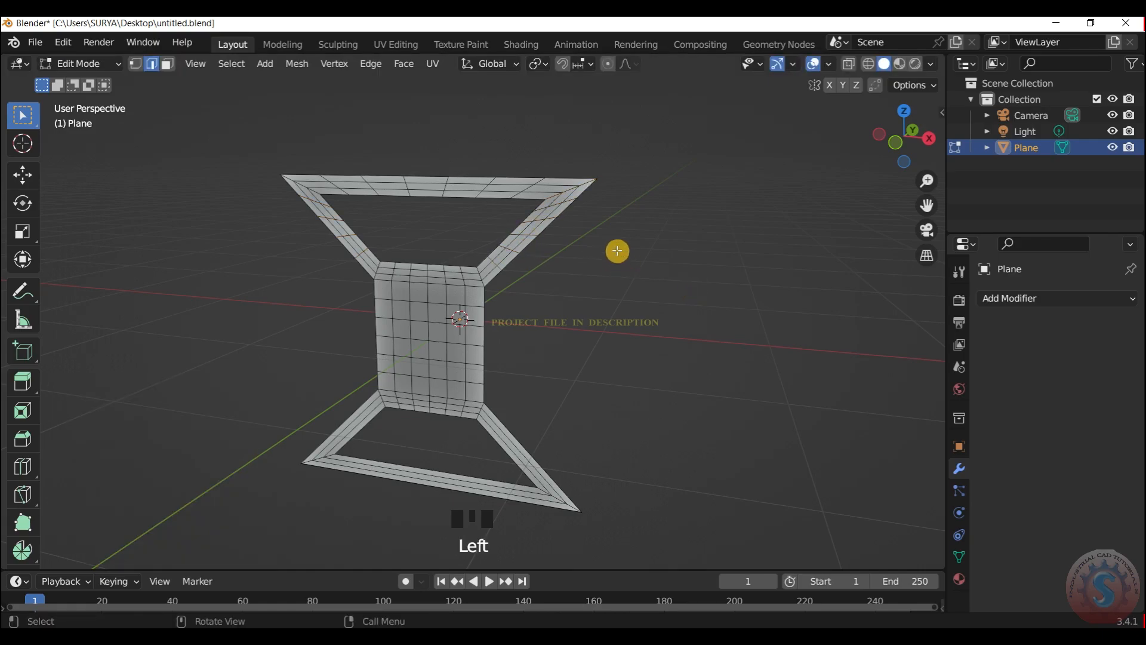
Undo the loop cuts on the upper frame's diagonal bars and add six evenly spaced cuts across each of them instead
key(ctrl+z)
key(ctrl+z)
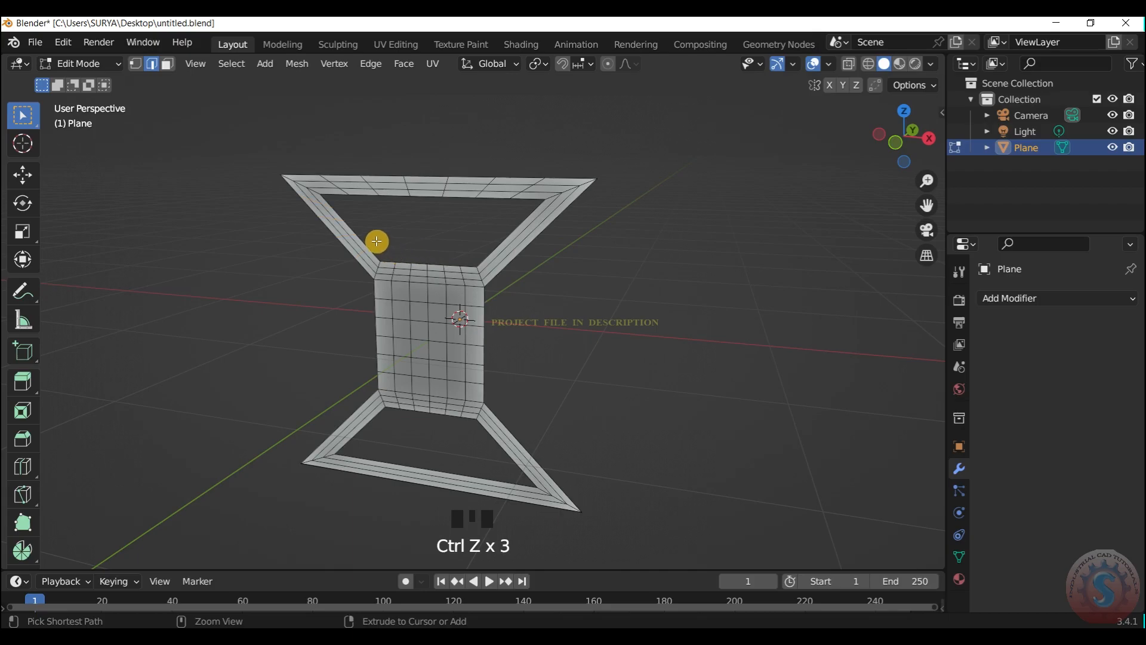
key(ctrl+r)
click(363, 236)
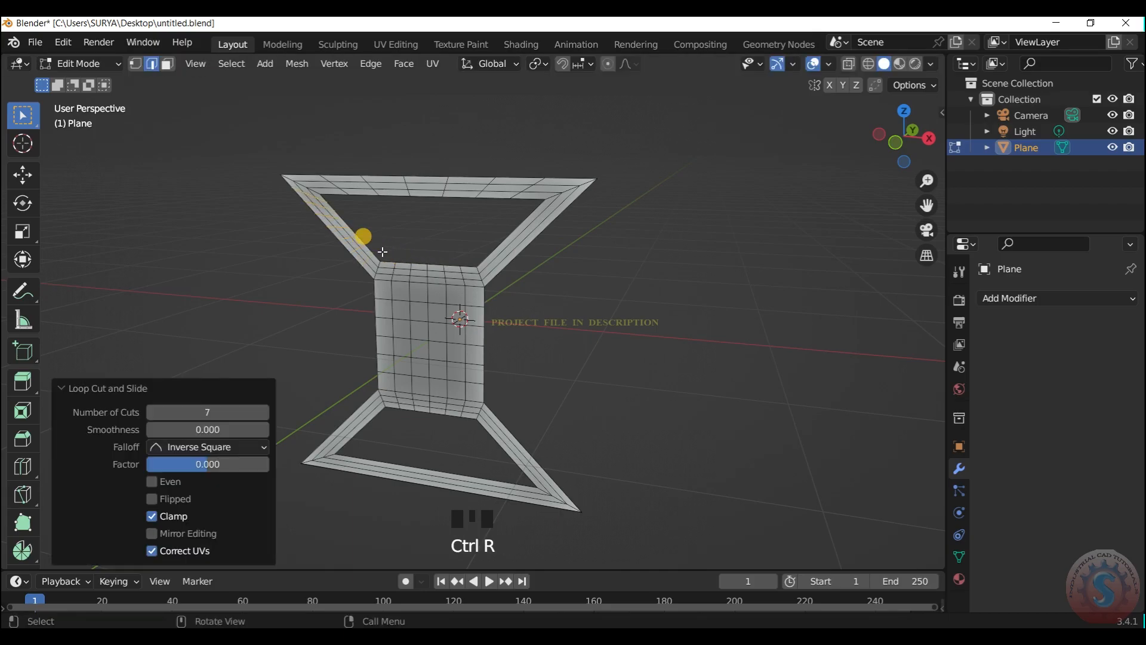
click(250, 413)
key(Return)
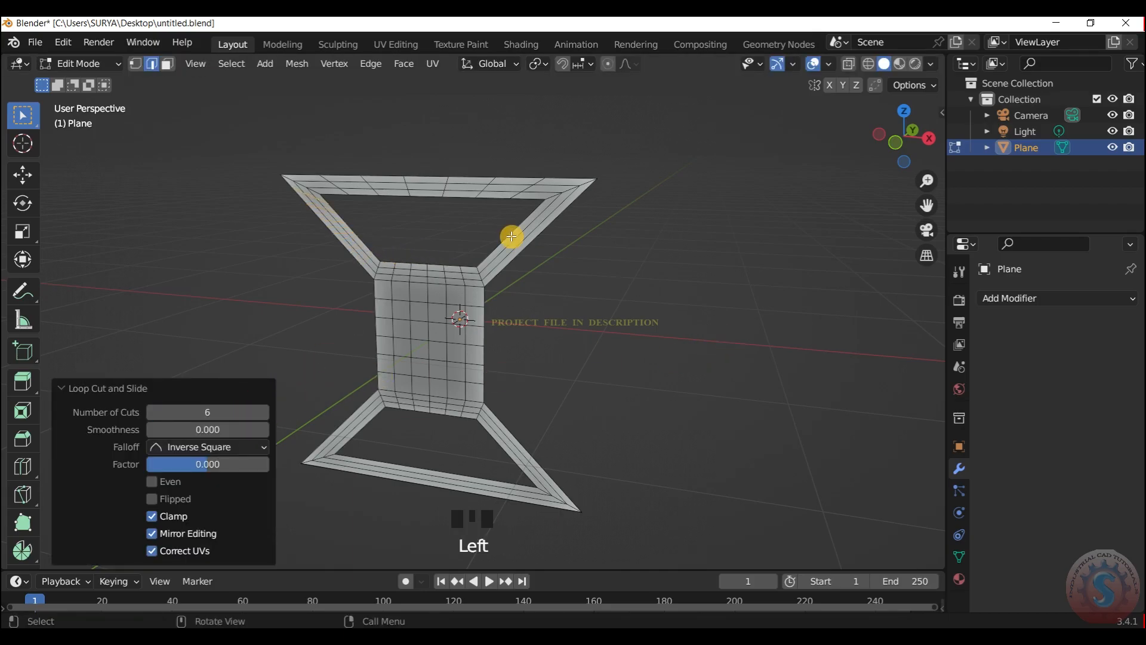
key(ctrl+r)
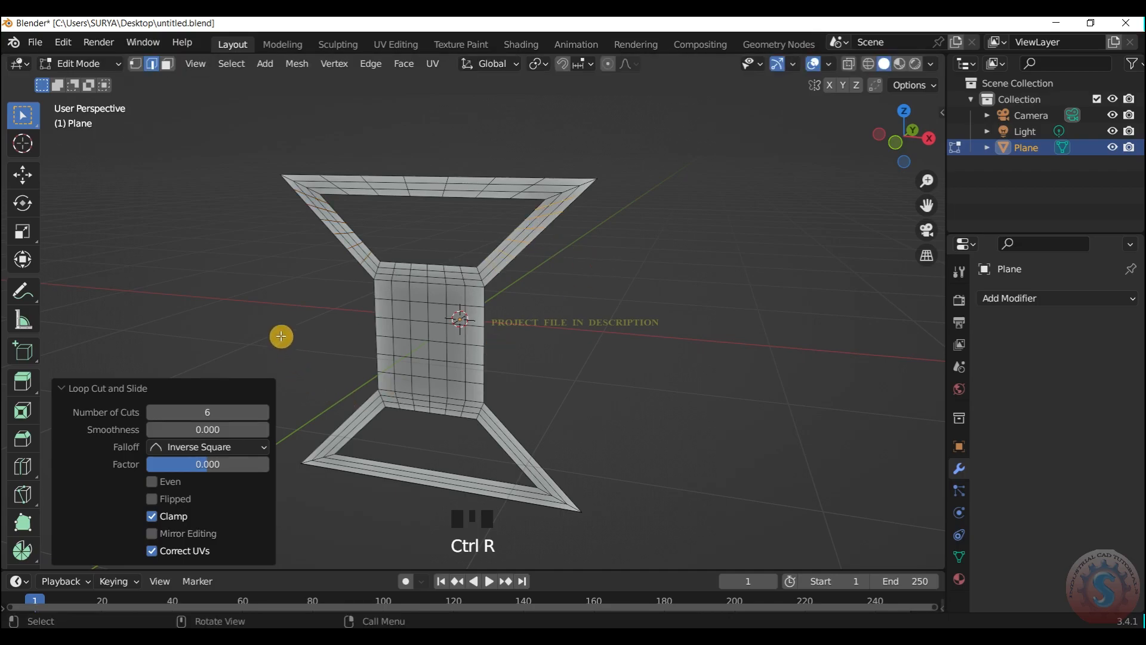
click(450, 275)
Add six loop cuts across the lower frame's left diagonal bar and evenly spaced cuts across its right diagonal bar
key(ctrl+r)
click(361, 425)
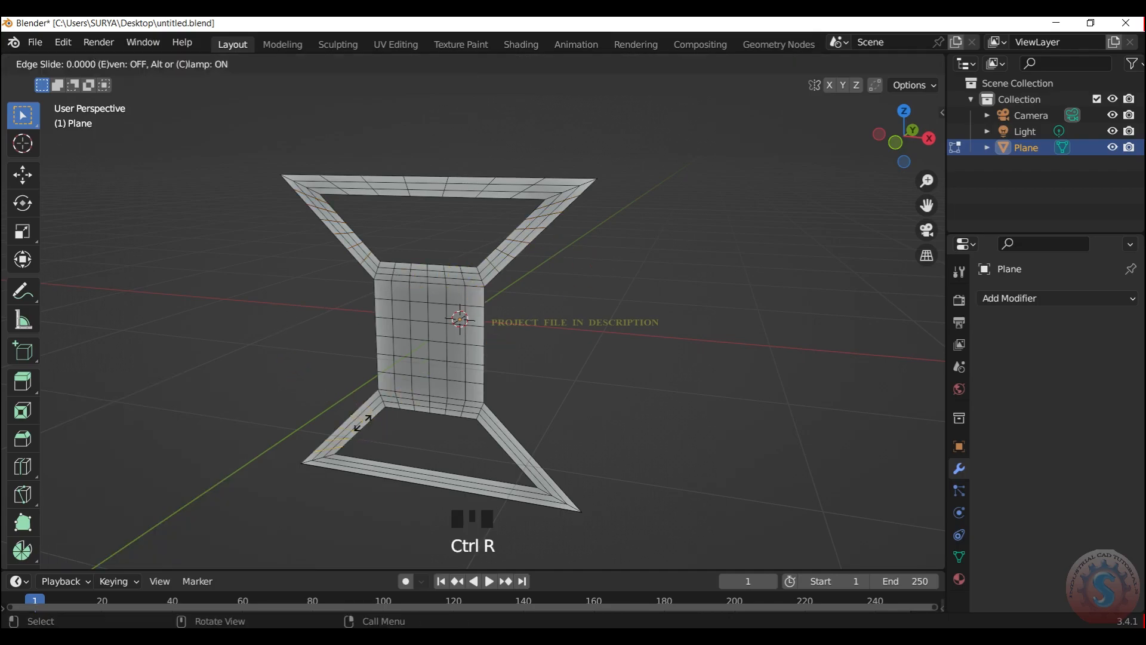
click(360, 425)
click(225, 410)
key(Escape)
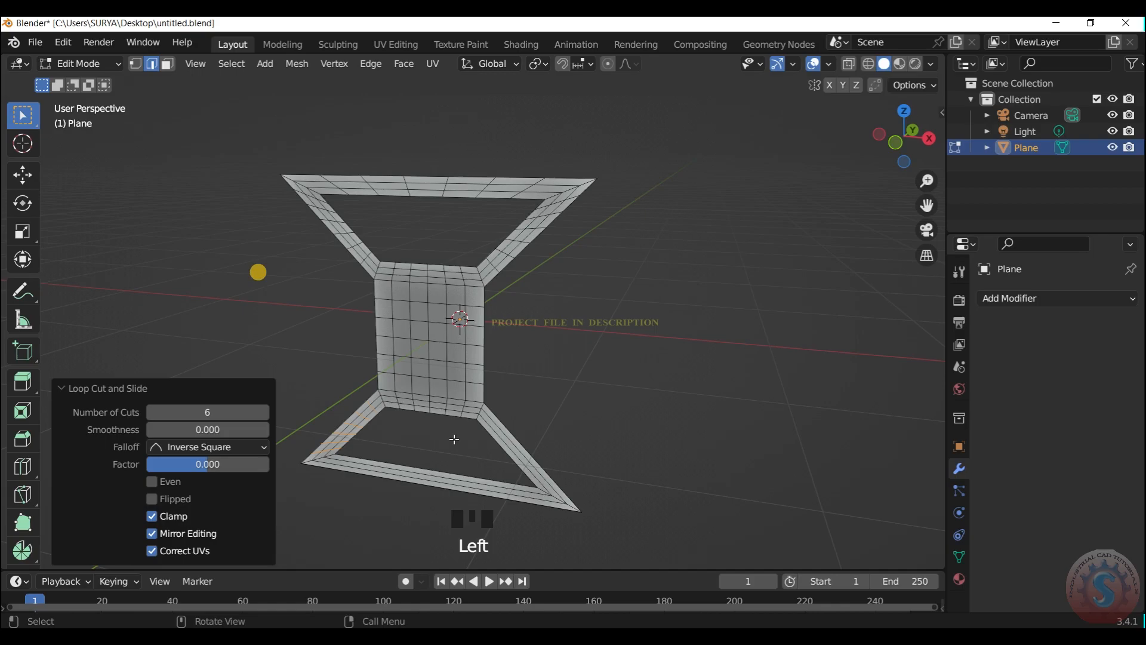
key(ctrl+r)
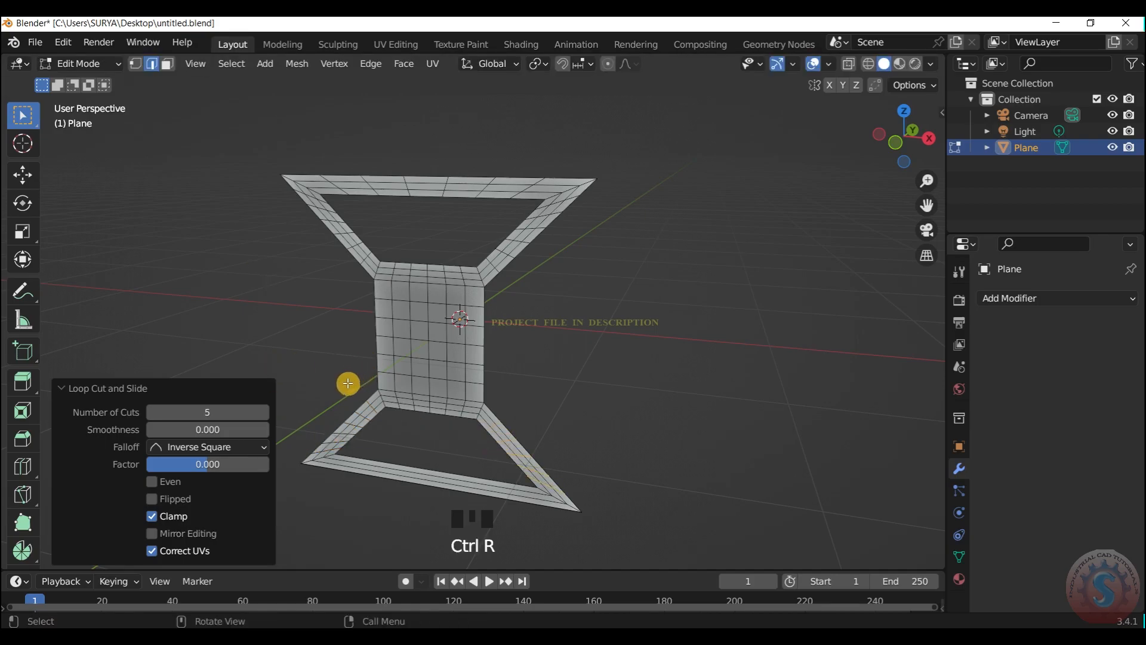
click(219, 408)
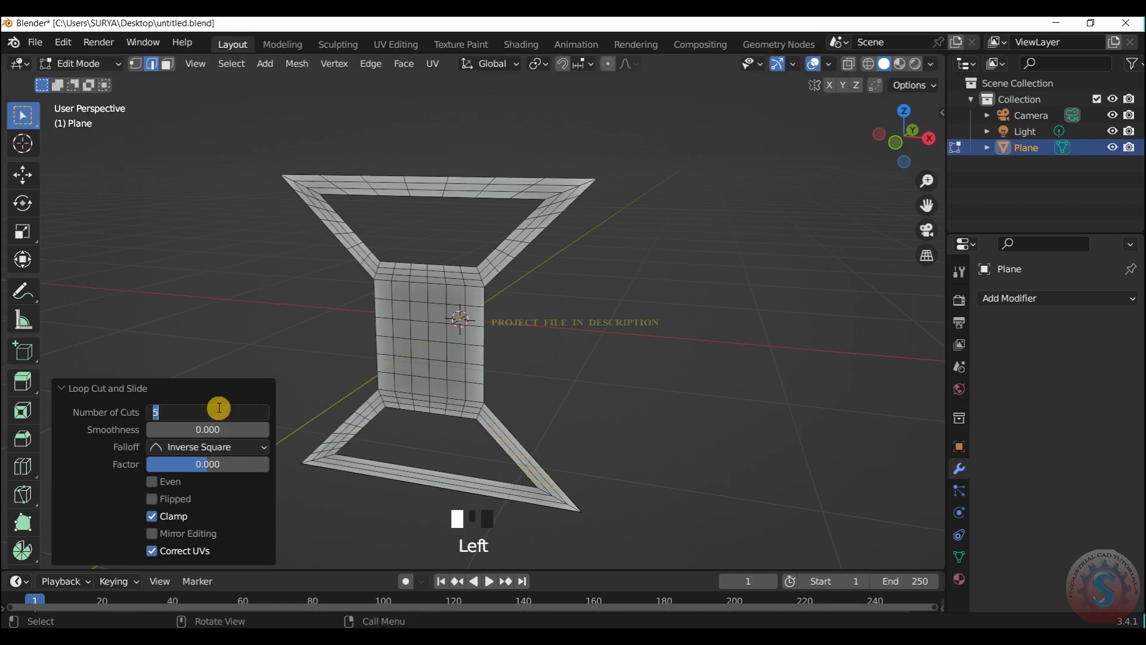
click(563, 482)
Add six loop cuts across the long bottom bar of the lower frame and save the file
key(ctrl+r)
click(408, 484)
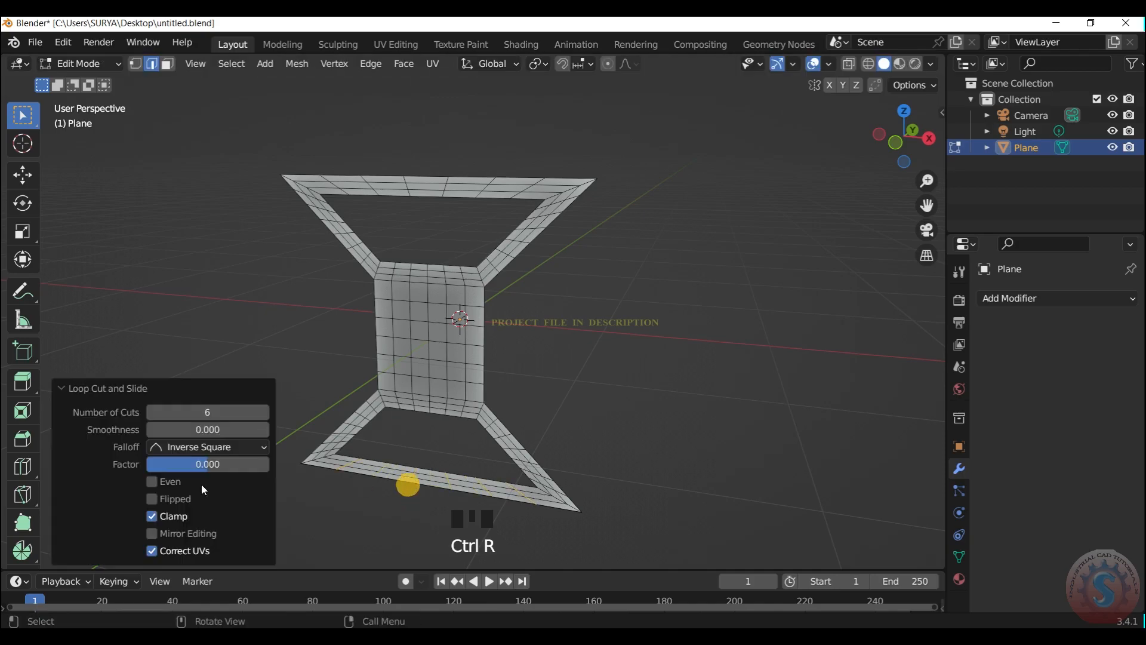
click(221, 273)
scroll(821, 200, down, 2)
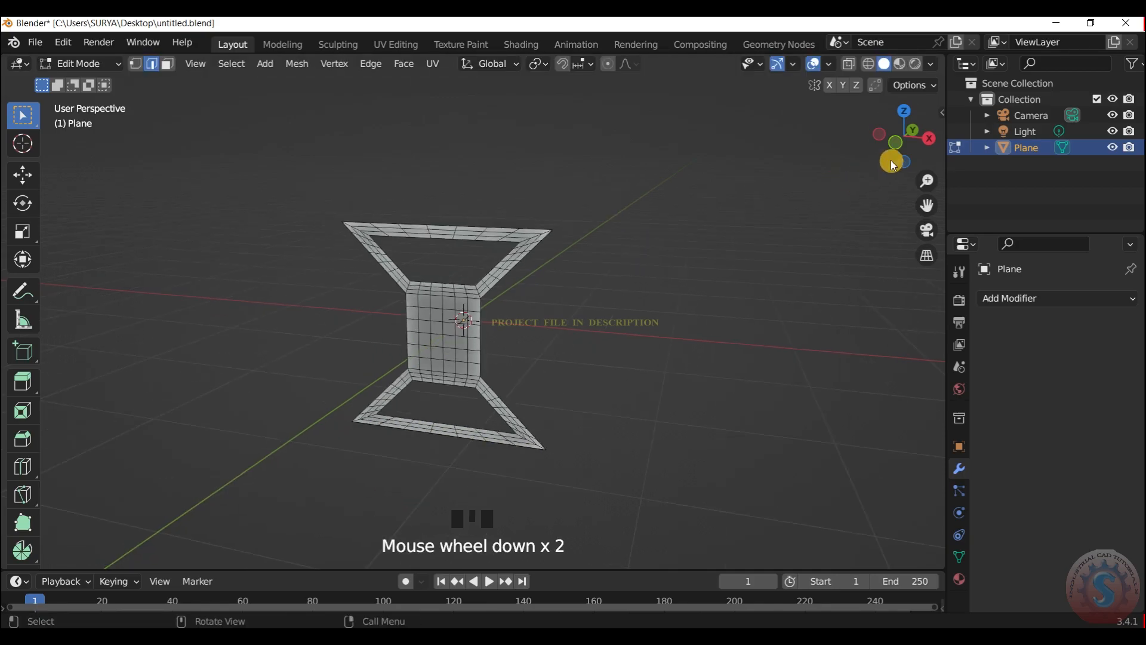
scroll(900, 141, up, 1)
drag(900, 140, 833, 171)
key(ctrl+s)
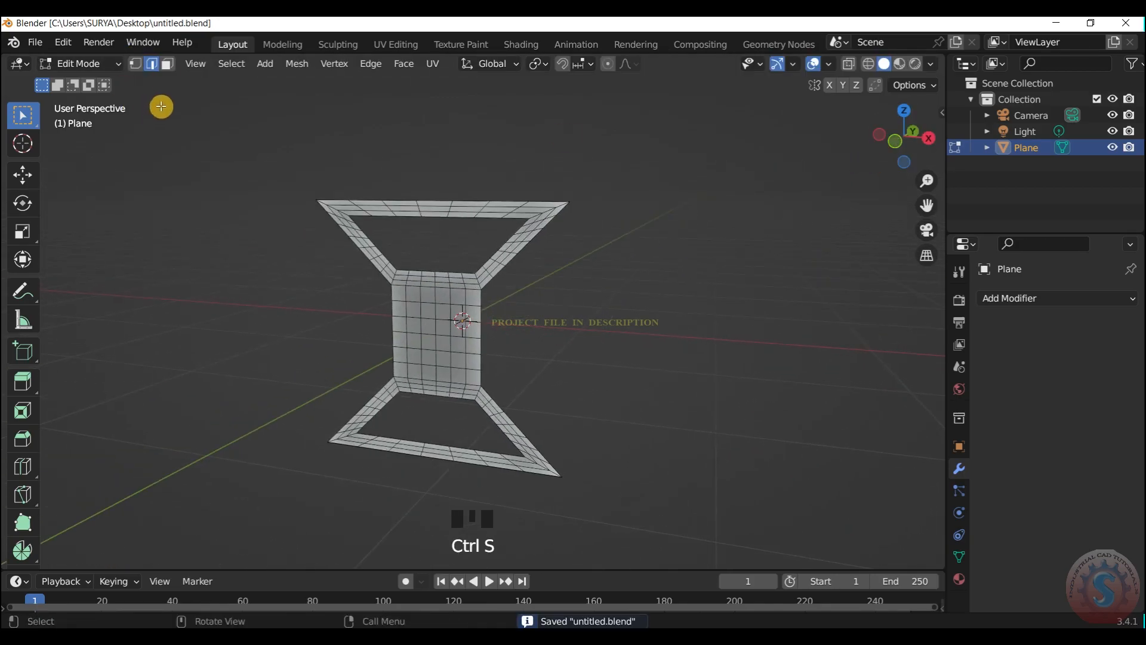
Select the whole mesh, check the part in Object Mode and return to Edit Mode
drag(900, 134, 890, 144)
scroll(900, 139, down, 1)
drag(279, 174, 659, 459)
click(88, 63)
click(92, 87)
click(106, 59)
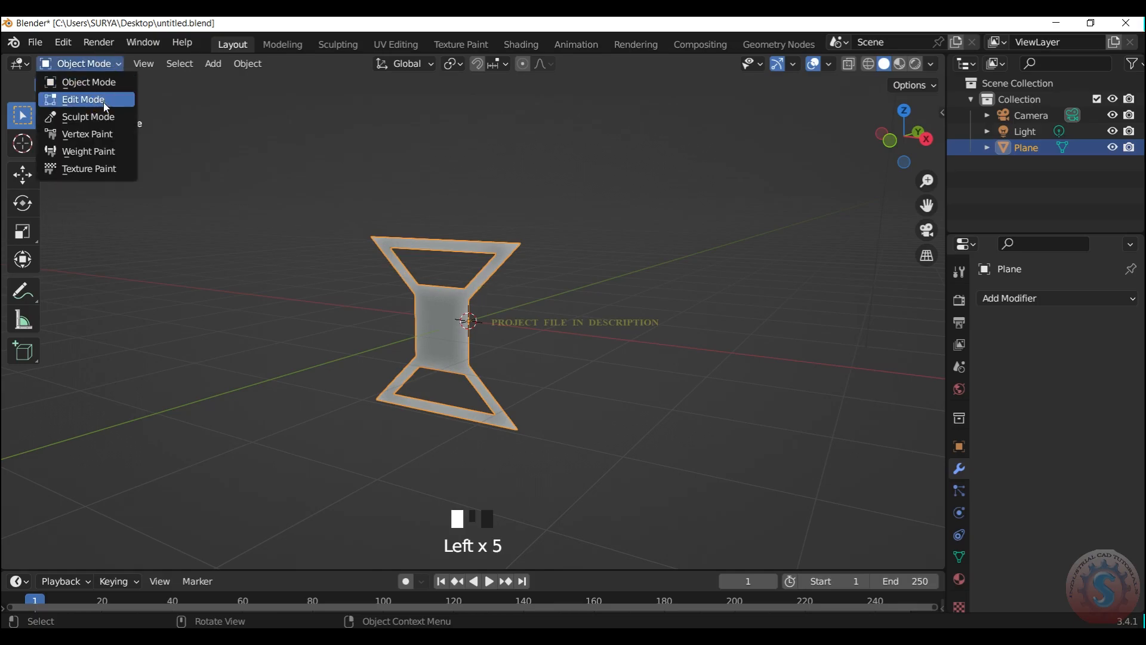
click(102, 98)
Add a Subdivision Surface modifier to the hourglass-shaped plane
scroll(836, 146, up, 1)
drag(899, 136, 895, 139)
click(960, 300)
click(959, 469)
click(959, 469)
click(1028, 302)
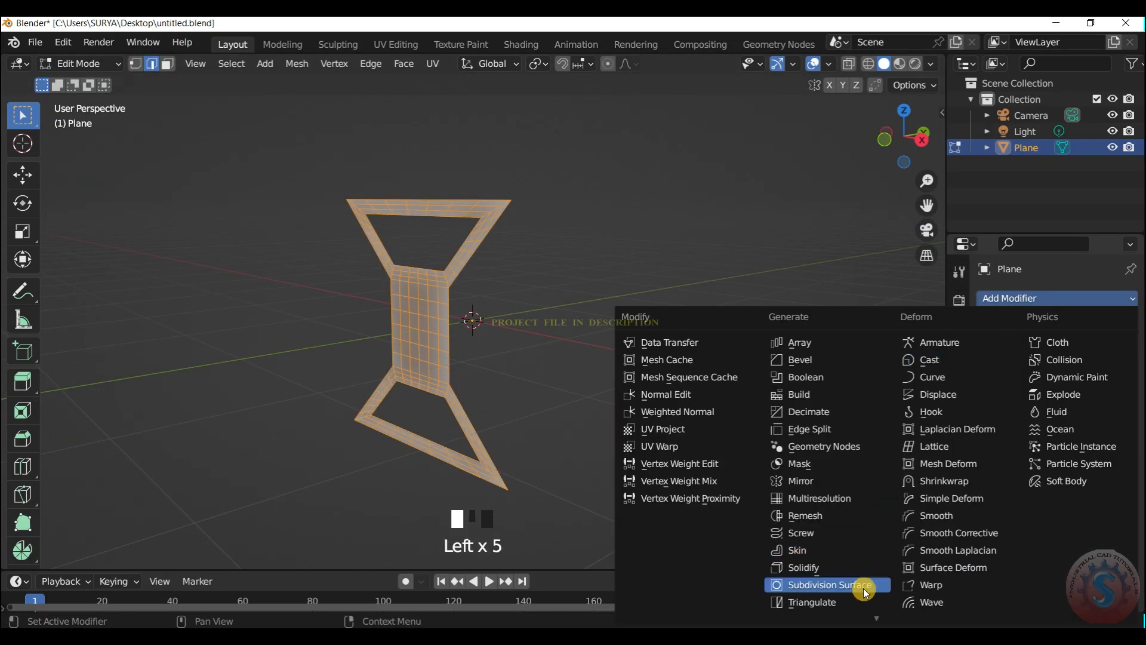
click(857, 586)
Set both the viewport and the render levels of the Subdivision modifier to 3
click(1069, 368)
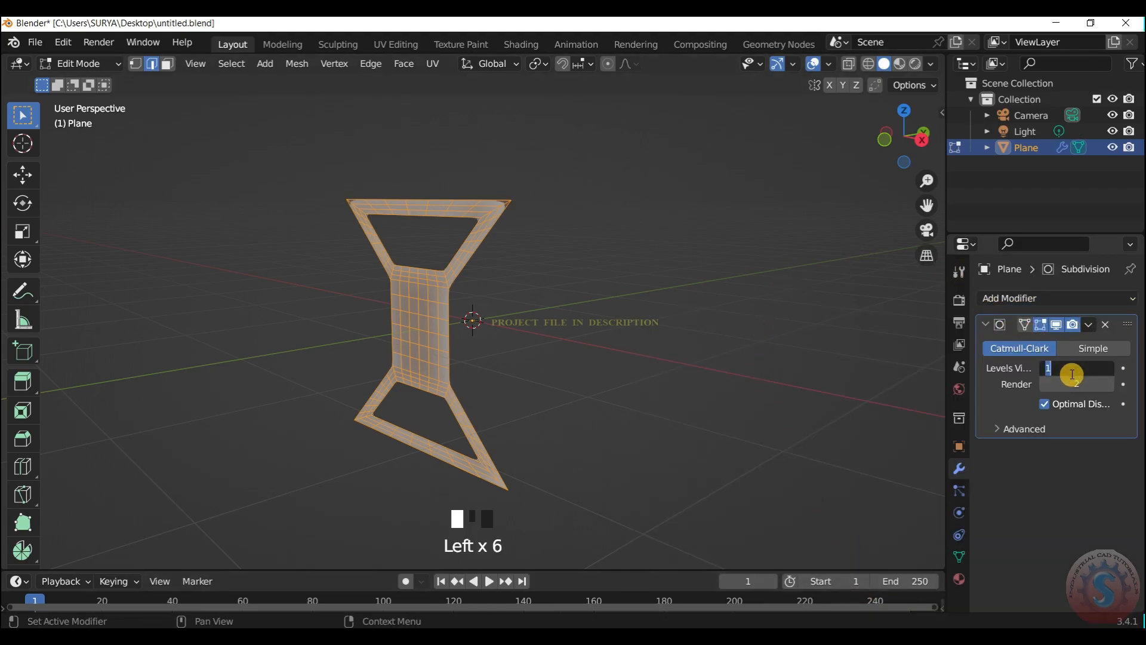
text(3)
key(Return)
click(1082, 387)
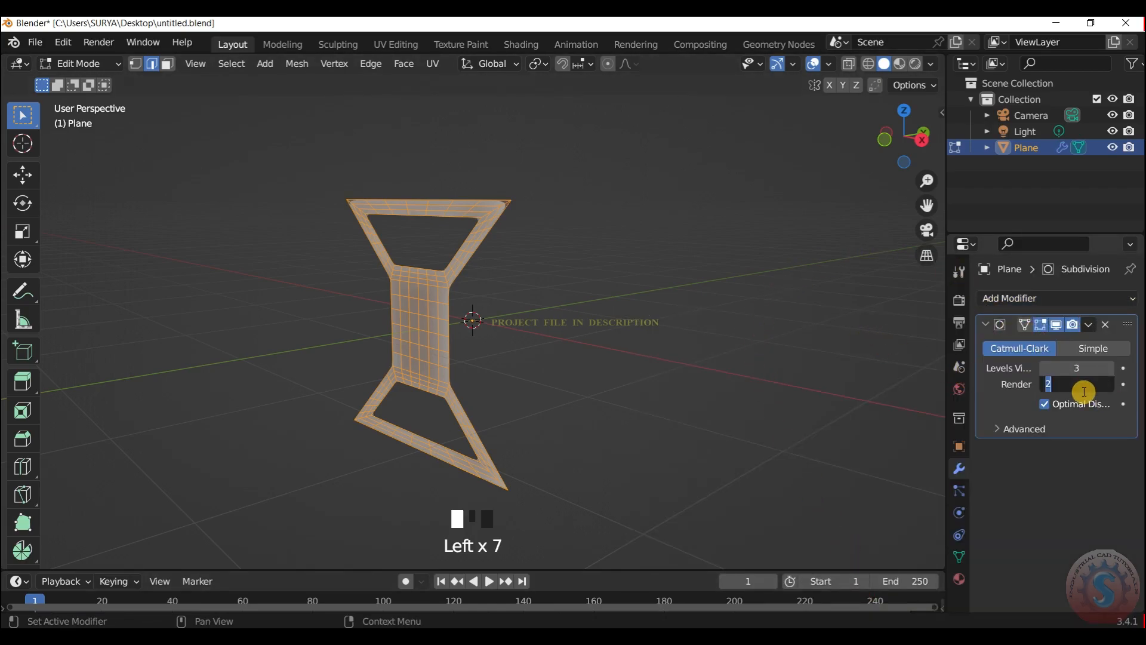
text(3)
click(746, 241)
Examine the smoothed part in Object Mode from the front, from the side and through the camera view
scroll(794, 197, up, 2)
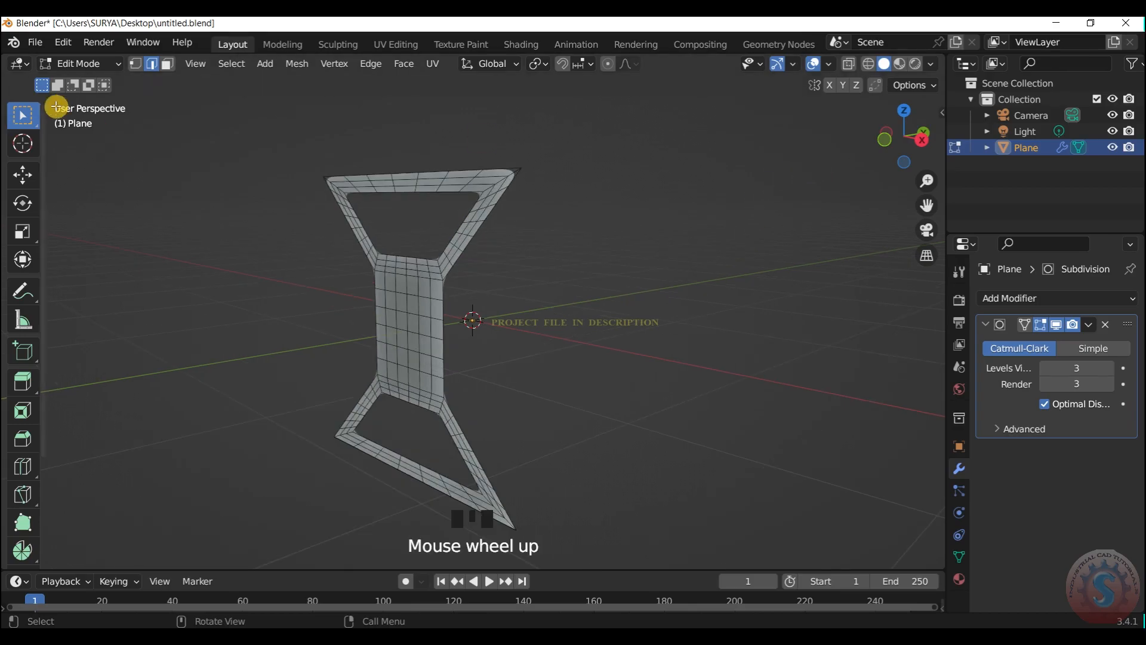
click(85, 67)
click(89, 82)
click(842, 187)
drag(899, 140, 921, 131)
scroll(927, 134, down, 2)
scroll(922, 134, up, 1)
click(1025, 298)
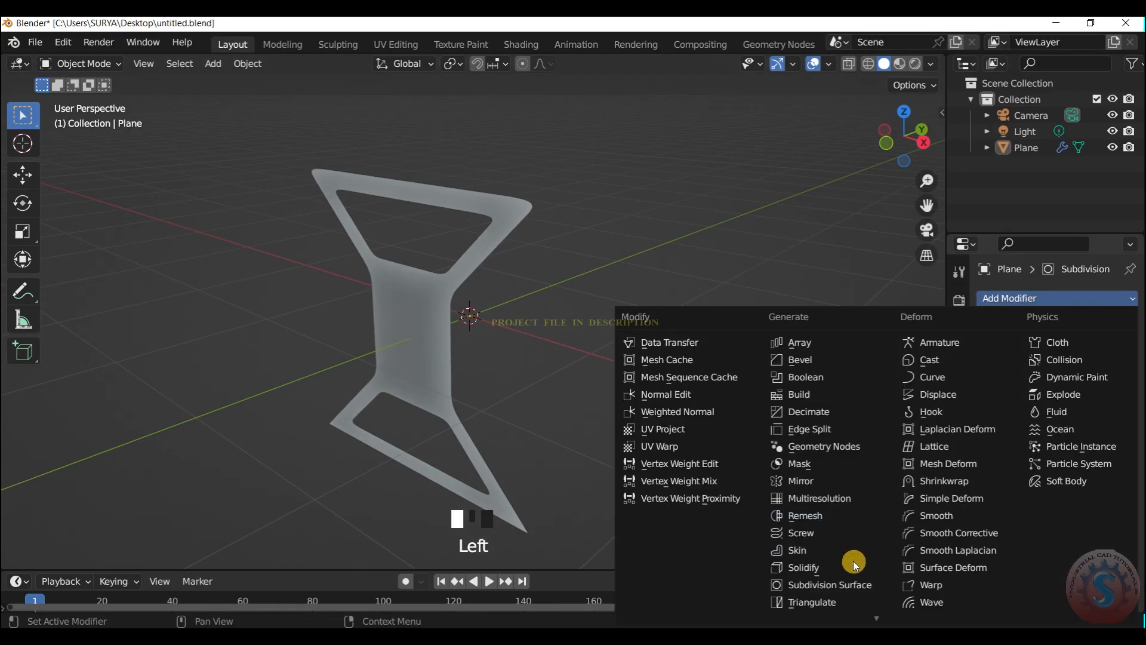
click(710, 176)
key(KP_1)
key(KP_3)
key(KP_0)
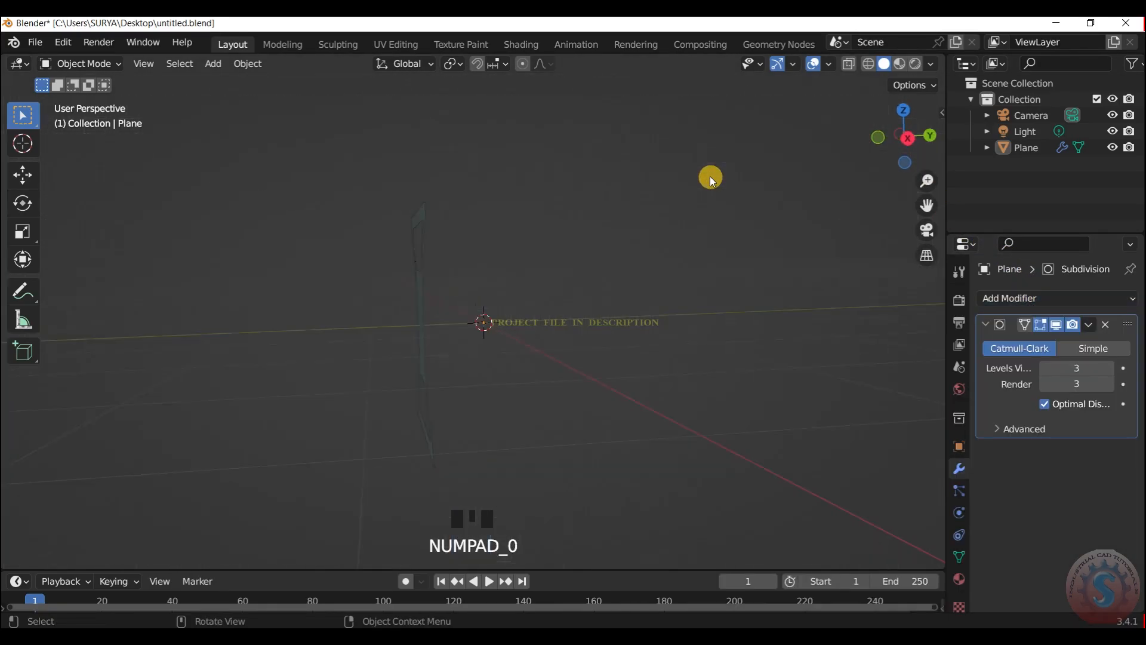
scroll(753, 146, down, 2)
scroll(753, 145, up, 2)
drag(926, 205, 922, 221)
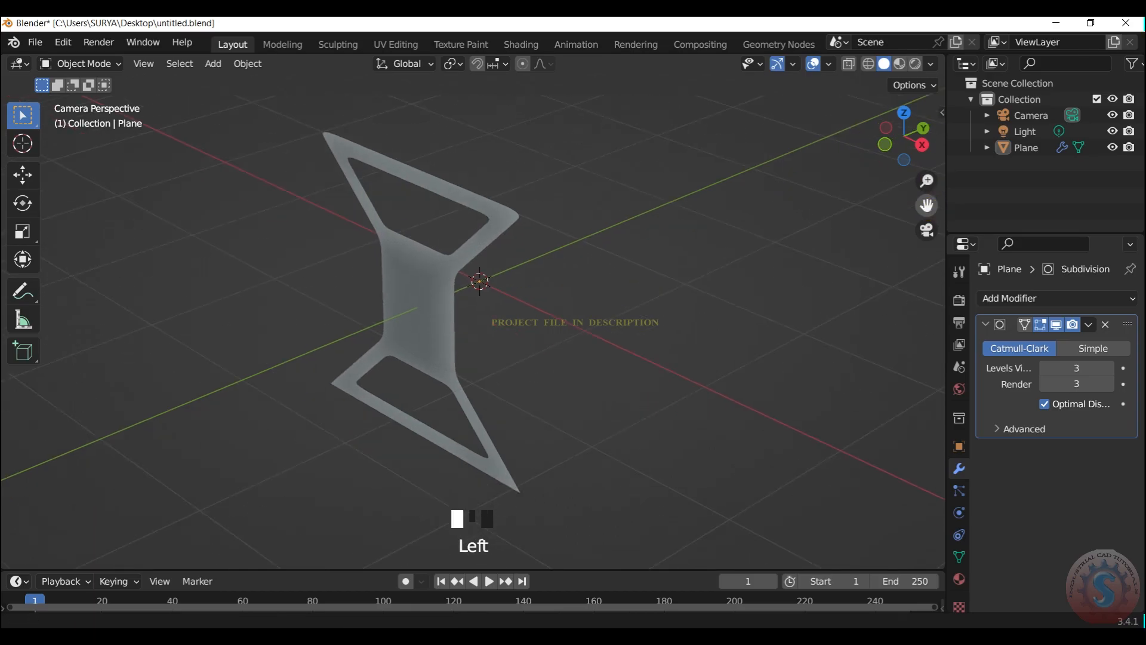
scroll(898, 131, up, 2)
scroll(627, 224, down, 2)
Select the part, put it back in Edit Mode and add a Solidify modifier
click(431, 245)
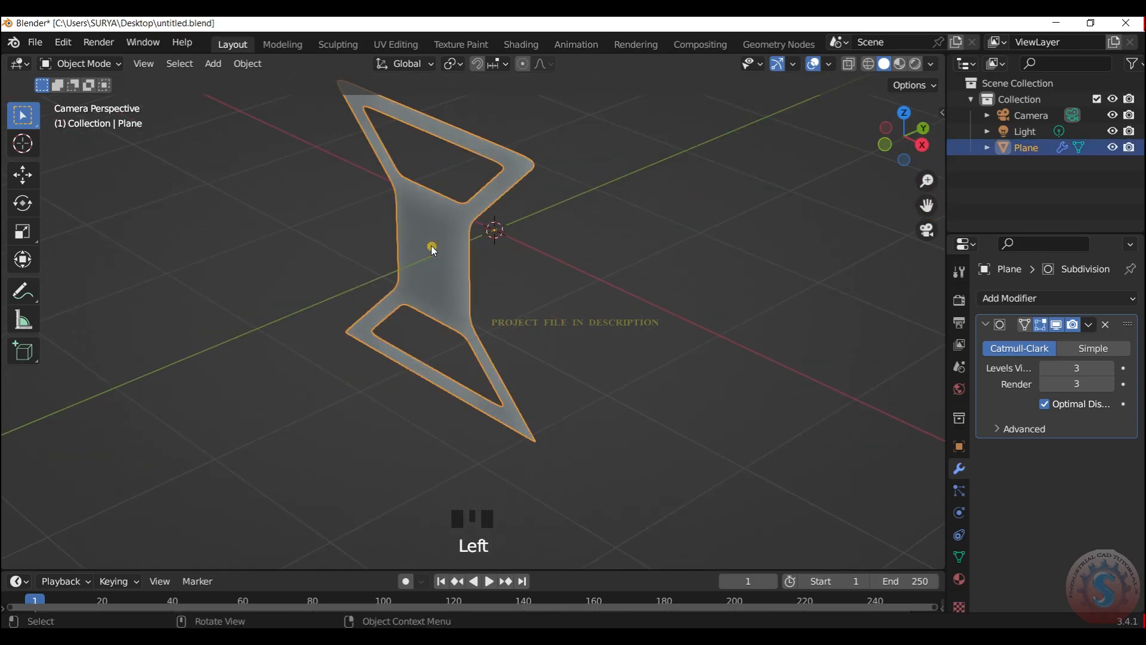
click(95, 63)
click(92, 99)
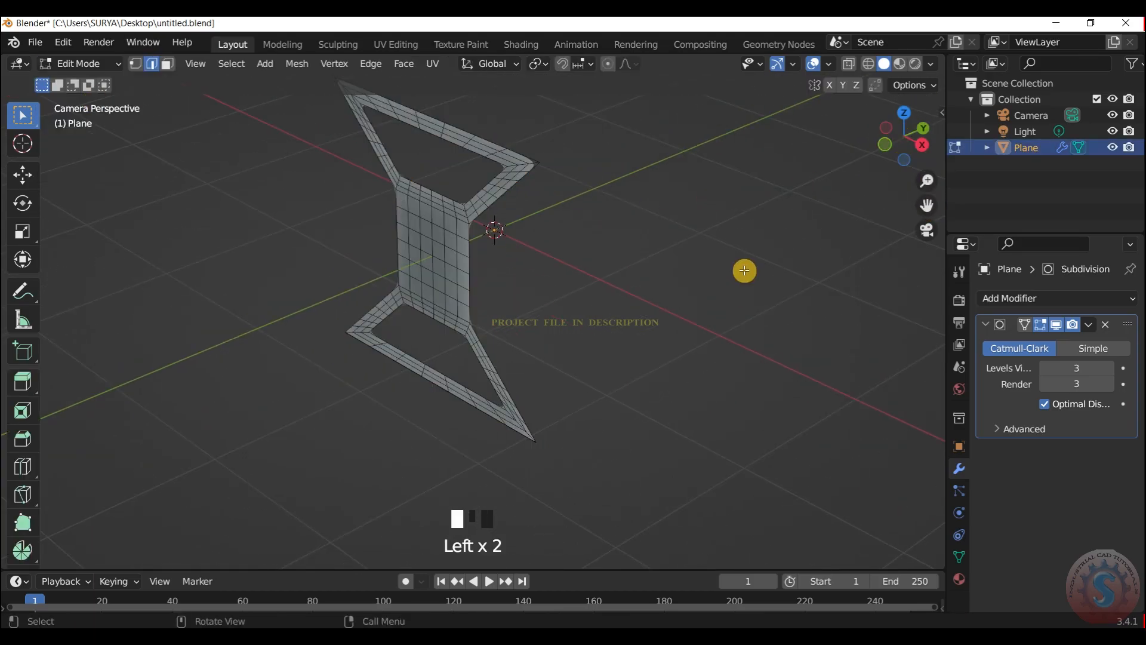
click(1071, 298)
click(800, 563)
Try Solidify thicknesses of -0.17 m and -0.01 m on the part
drag(927, 205, 926, 224)
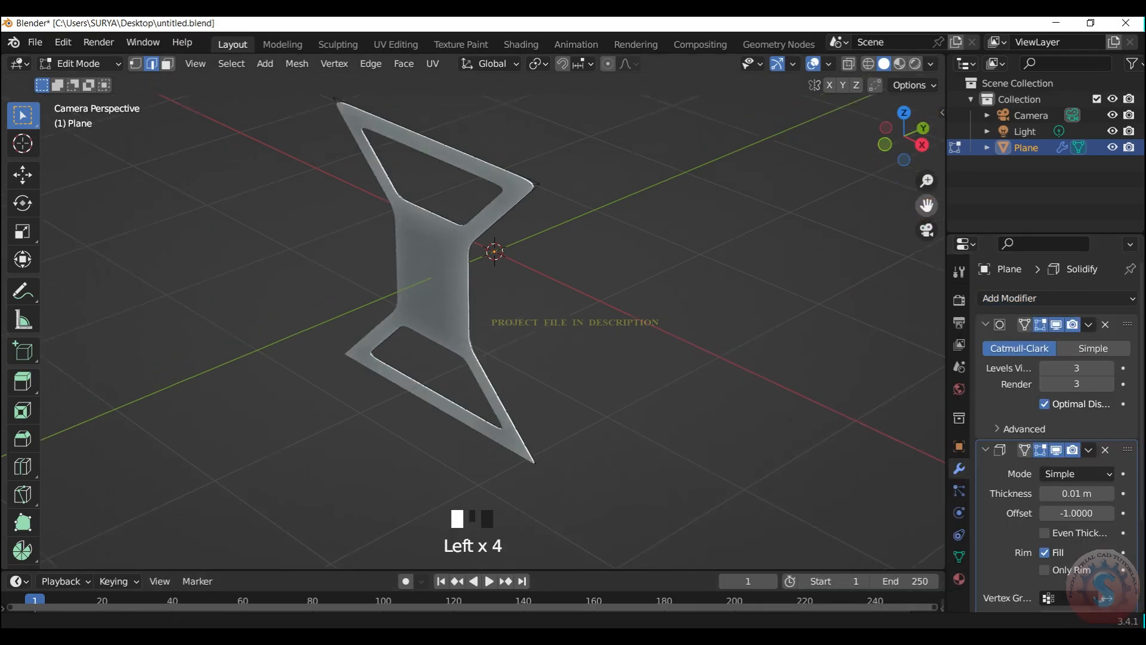
scroll(920, 151, up, 3)
mouse_move(1067, 493)
mouse_down()
mouse_move(1108, 501)
mouse_move(1072, 500)
mouse_up()
scroll(911, 302, down, 1)
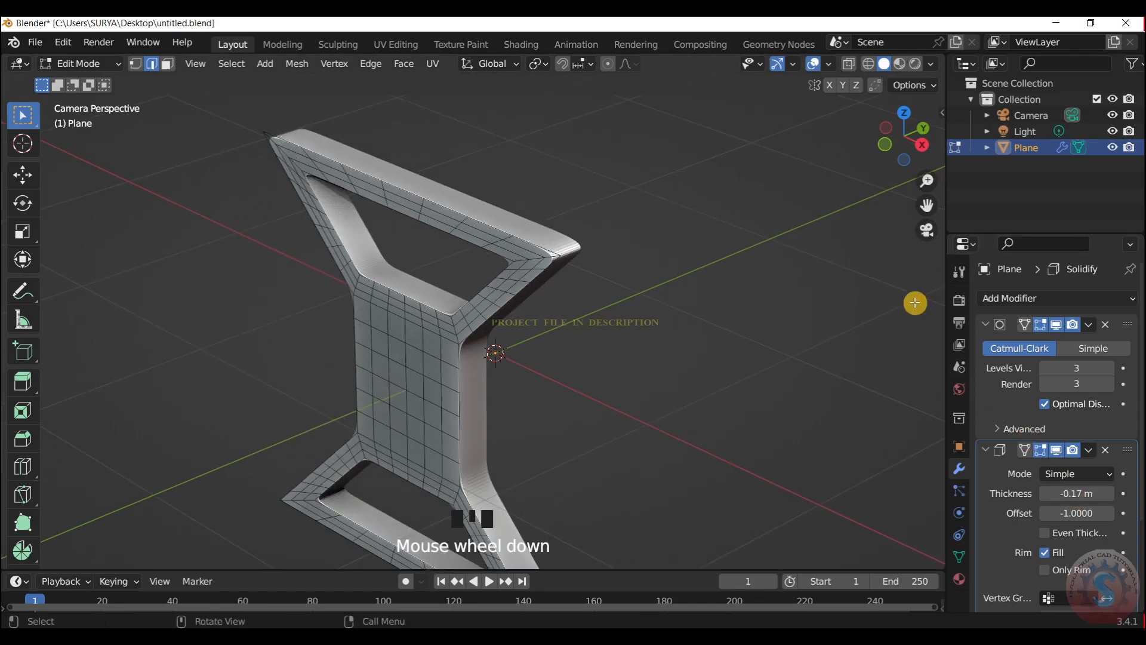
click(1077, 492)
key(BackSpace)
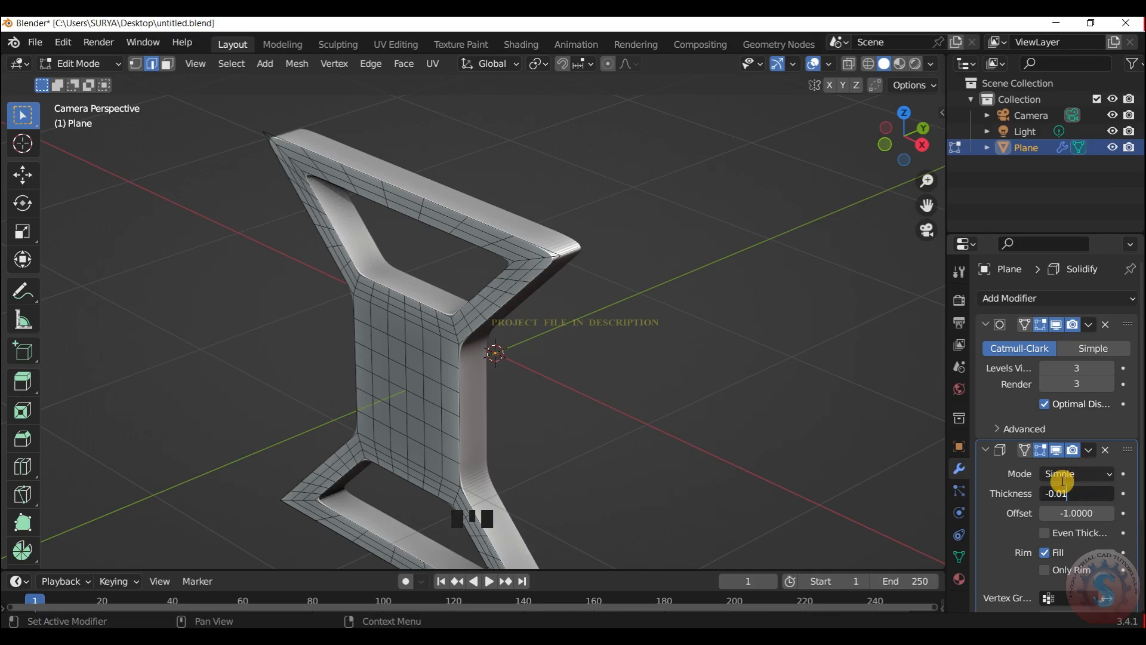
text(-0.01)
key(Return)
Set the Solidify modifier's thickness to -0.05 m
click(1067, 493)
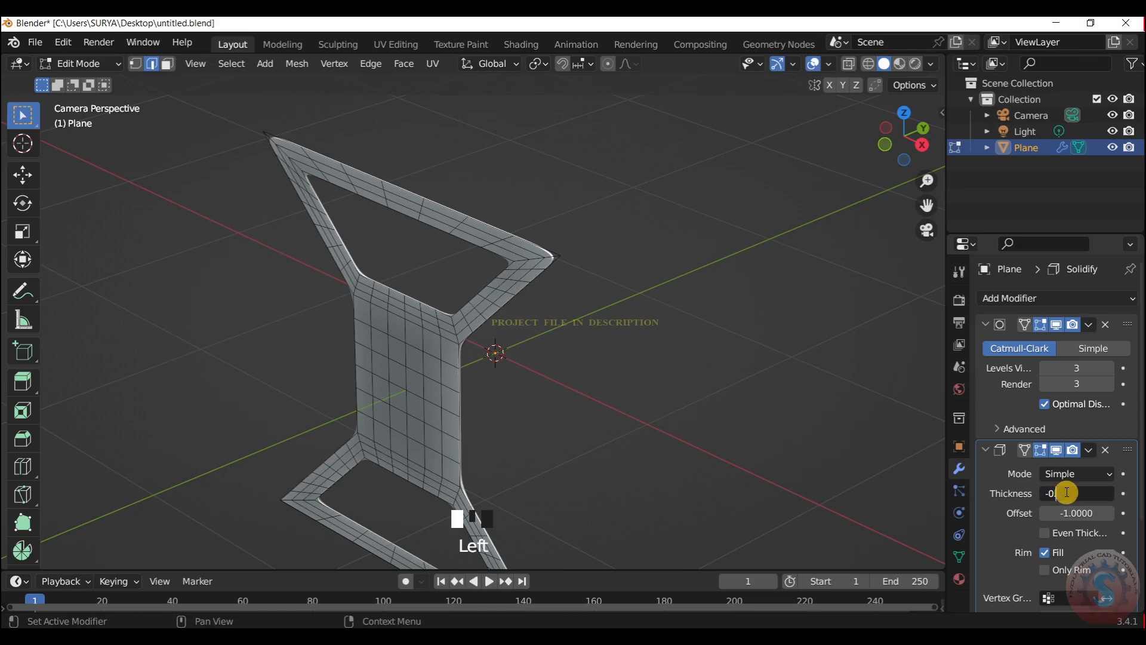
text(-0.05)
key(Return)
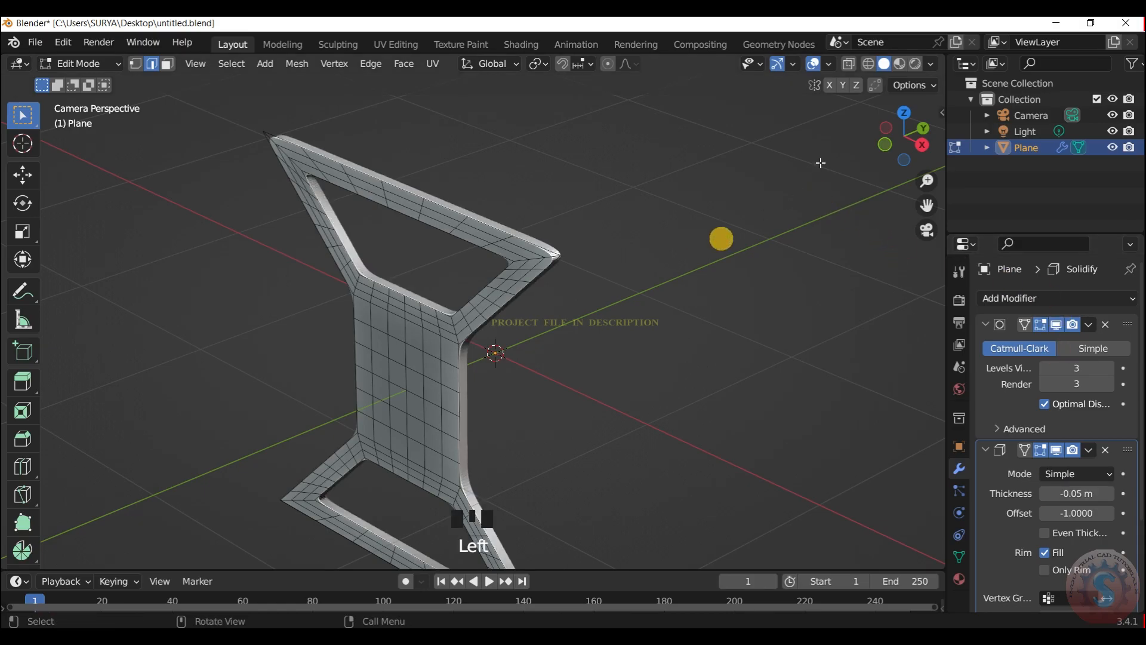
Examine the thickened part in Object Mode and return it to Edit Mode
scroll(829, 197, down, 6)
scroll(830, 197, up, 5)
drag(925, 204, 954, 144)
click(158, 119)
drag(80, 64, 86, 85)
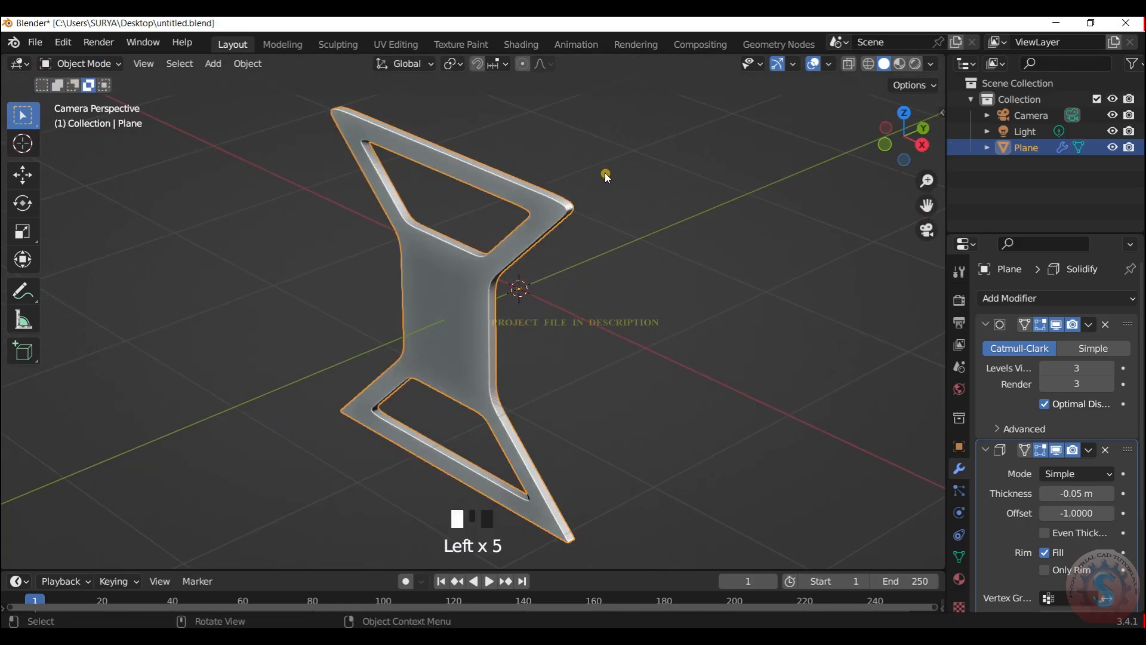
click(605, 173)
scroll(590, 234, down, 1)
scroll(565, 220, up, 1)
click(83, 63)
click(83, 97)
scroll(583, 162, up, 2)
scroll(589, 167, down, 1)
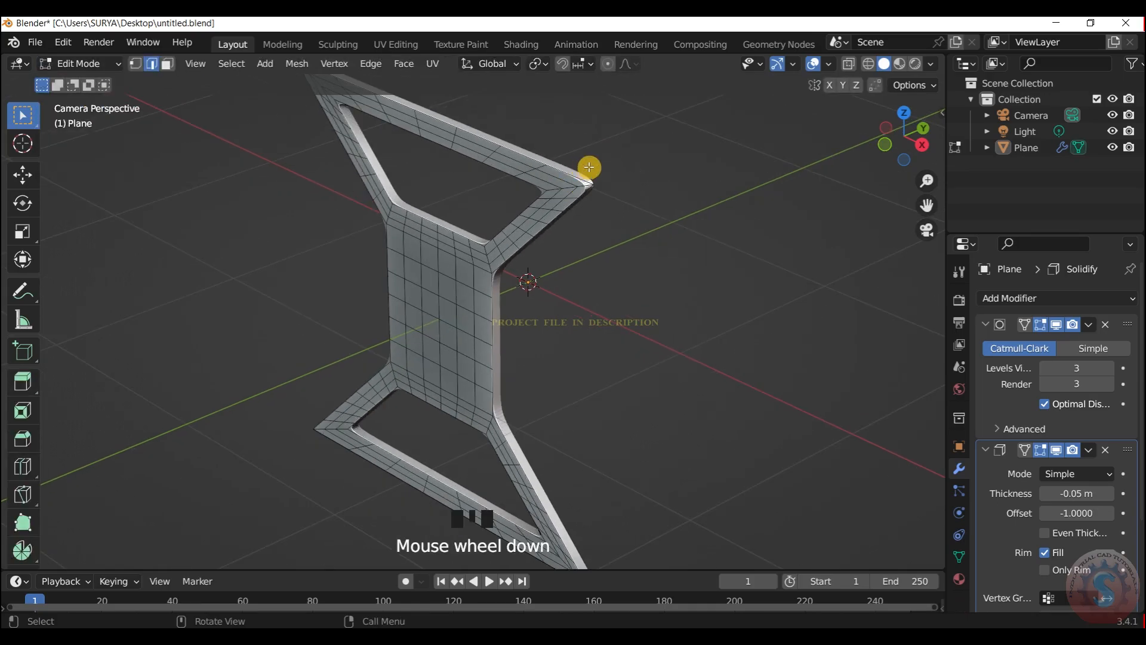
Try a loop cut near the upper frame's right corner and undo it
key(ctrl+r)
click(584, 187)
right_click(584, 187)
key(ctrl+z)
scroll(614, 172, down, 2)
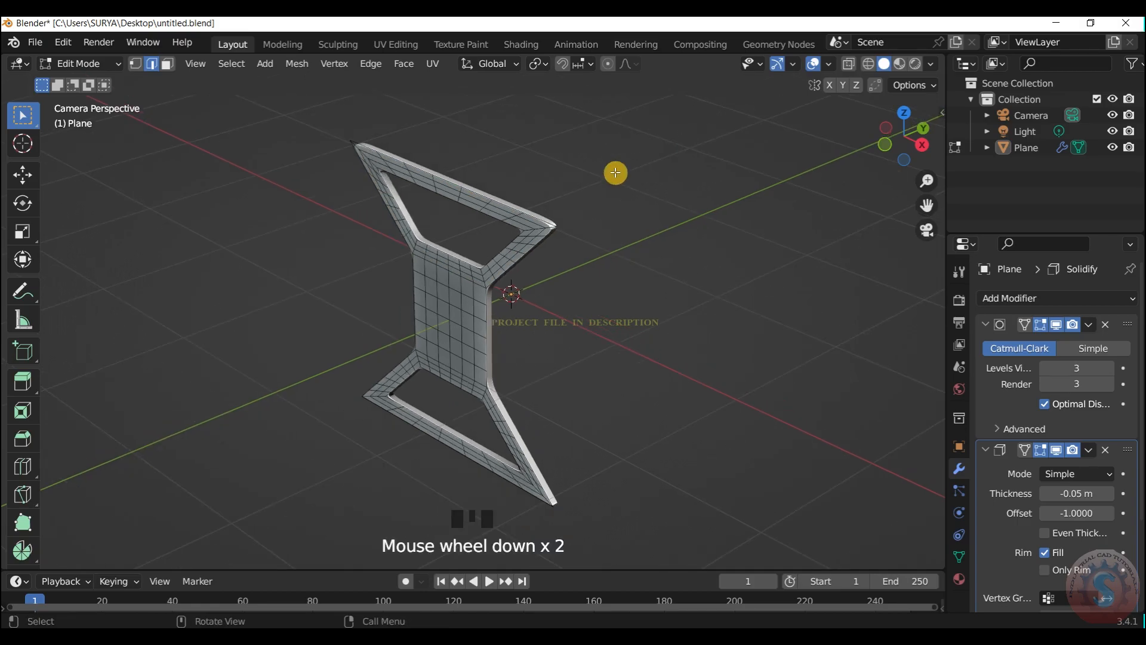
Inspect the solidified part's edges and corners up close and from other angles
scroll(612, 170, up, 1)
scroll(891, 120, up, 1)
drag(890, 121, 865, 179)
scroll(895, 130, up, 4)
scroll(896, 134, up, 1)
click(699, 234)
scroll(723, 199, down, 3)
scroll(829, 141, up, 2)
drag(883, 140, 893, 145)
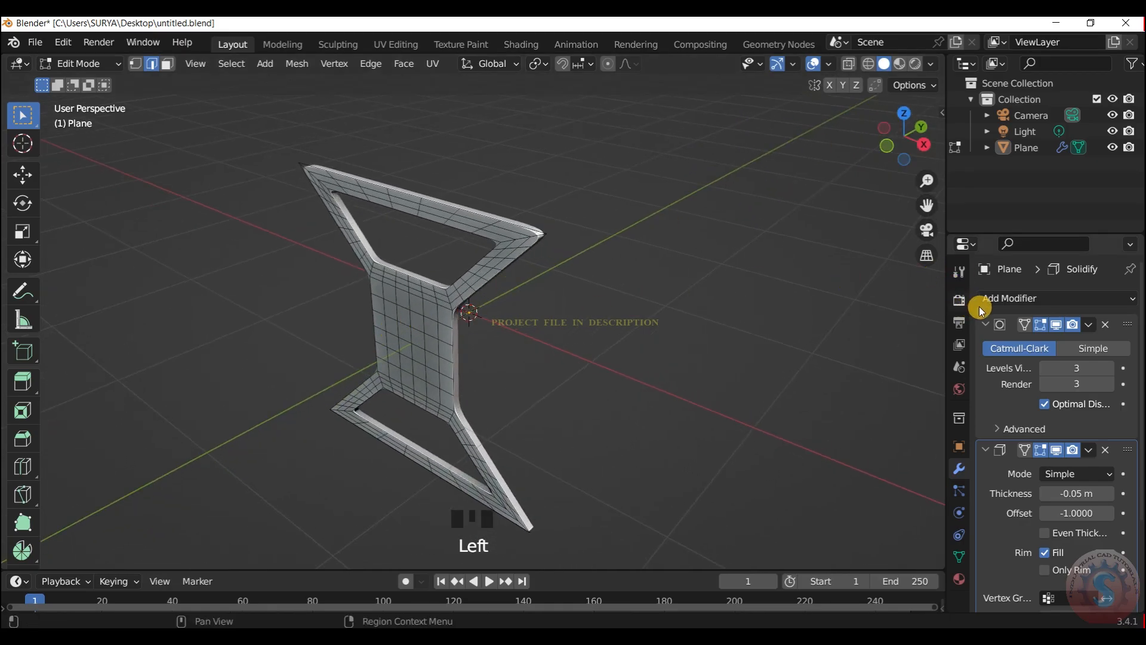
Try a Bevel modifier placed ahead of Solidify in the modifier stack and remove it
click(1001, 297)
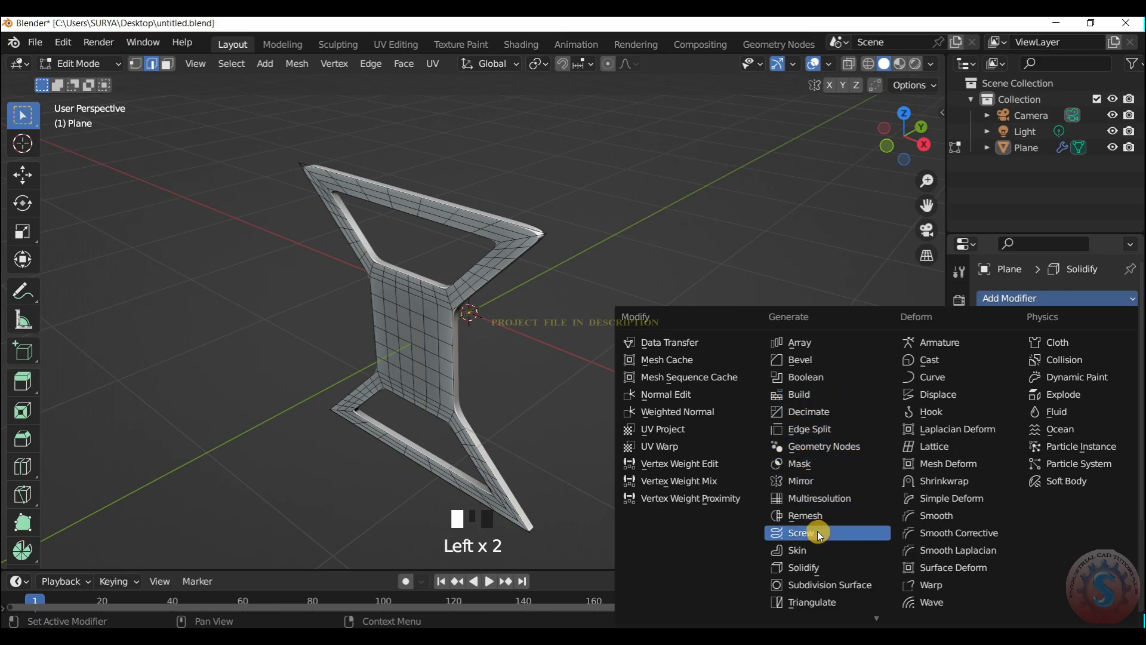
click(820, 359)
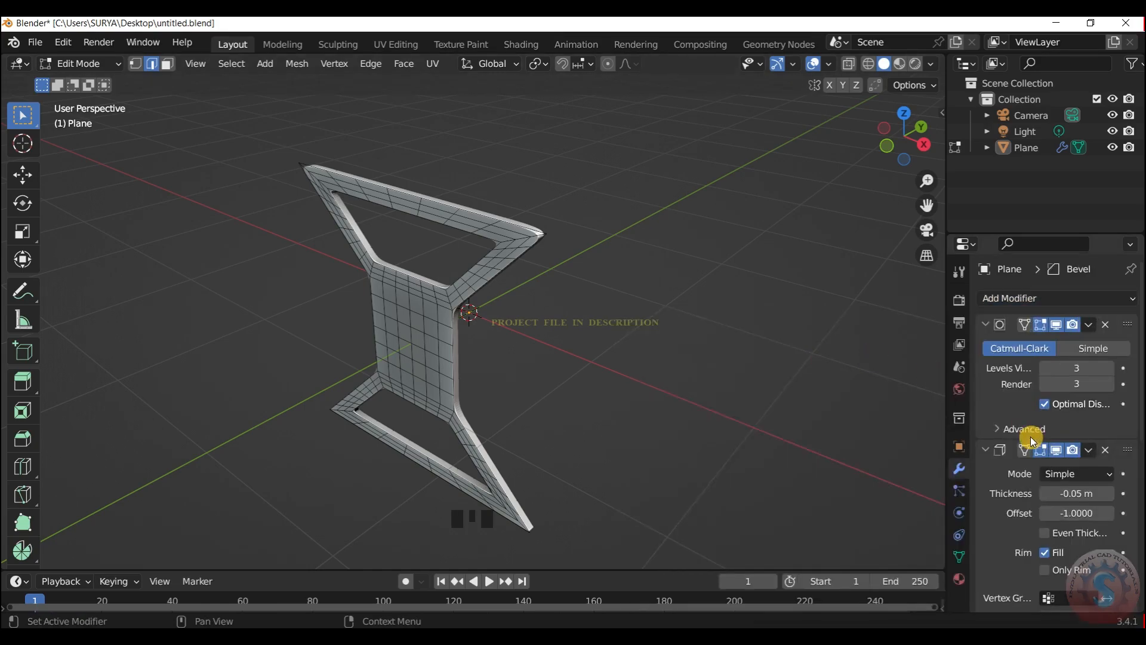
click(987, 450)
click(986, 470)
drag(1128, 470, 1126, 436)
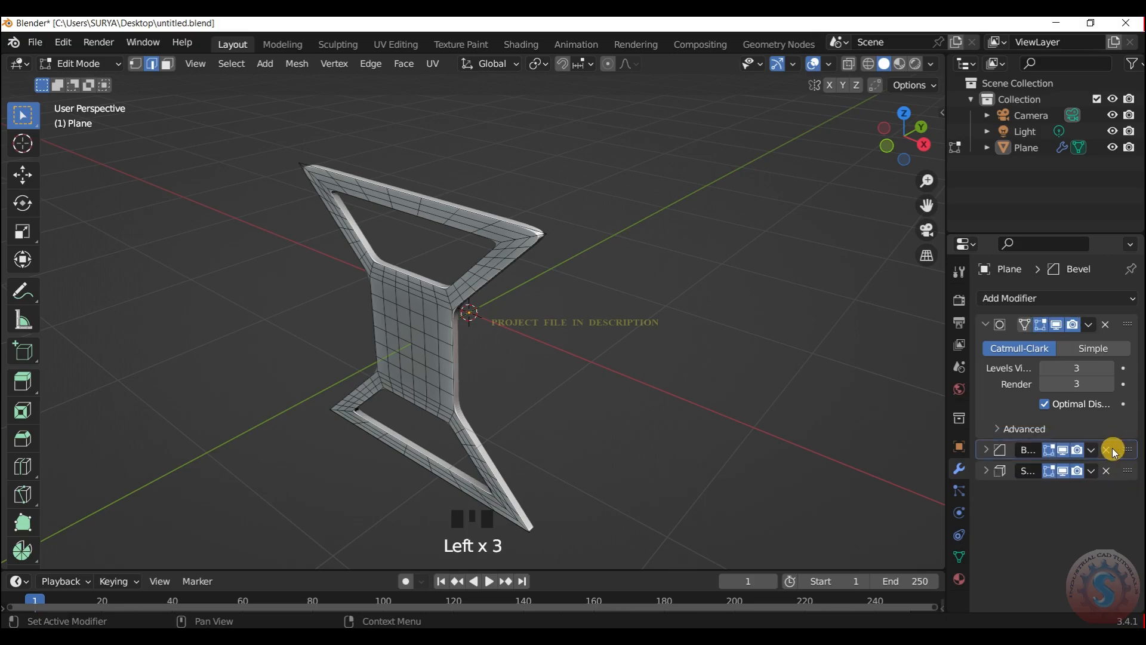
click(1112, 450)
Select the central block of faces on the gridded panel in face select mode and inset it by about 0.024 m
drag(903, 136, 861, 189)
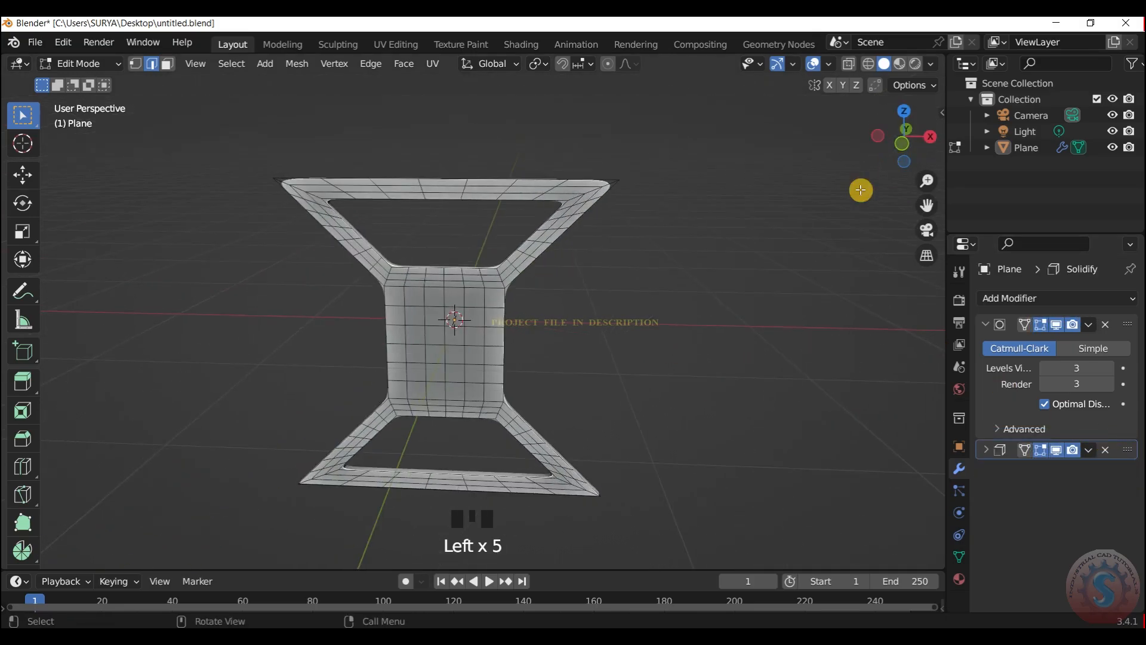
scroll(491, 396, up, 1)
shift+drag(417, 323, 482, 386)
shift+drag(397, 311, 397, 312)
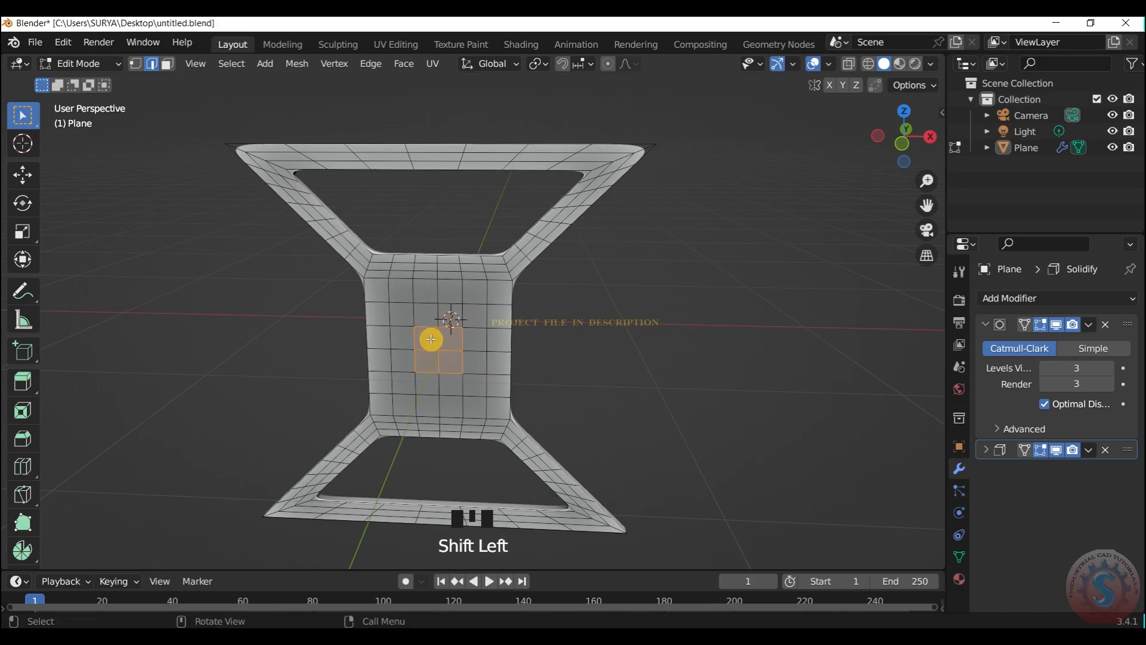
shift+drag(476, 385, 428, 331)
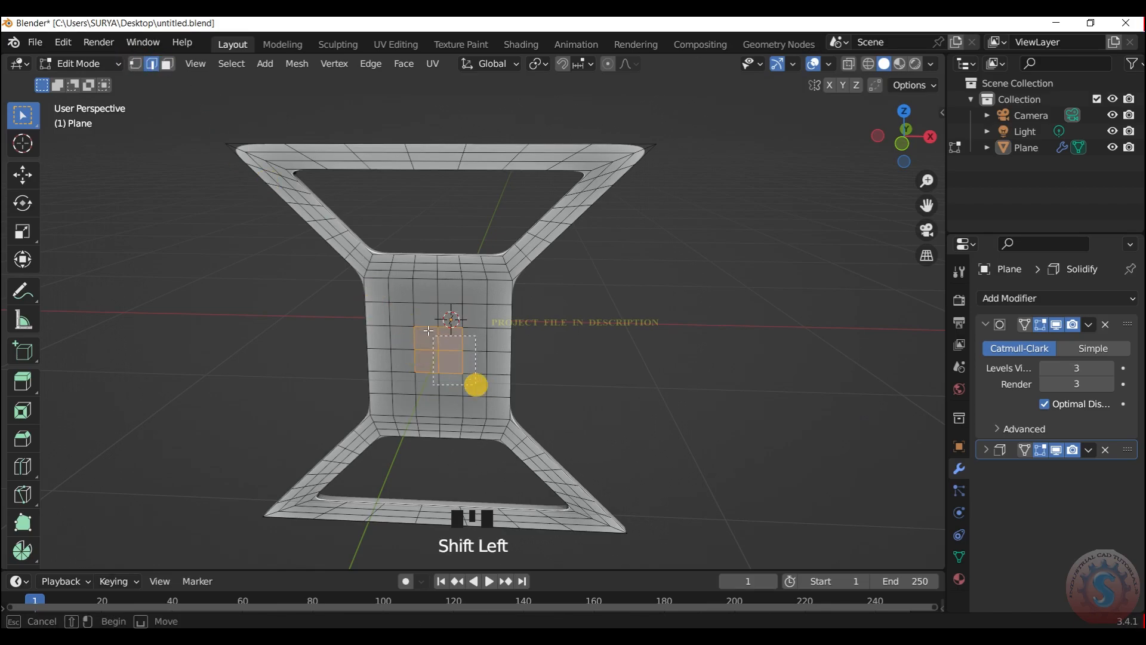
click(167, 63)
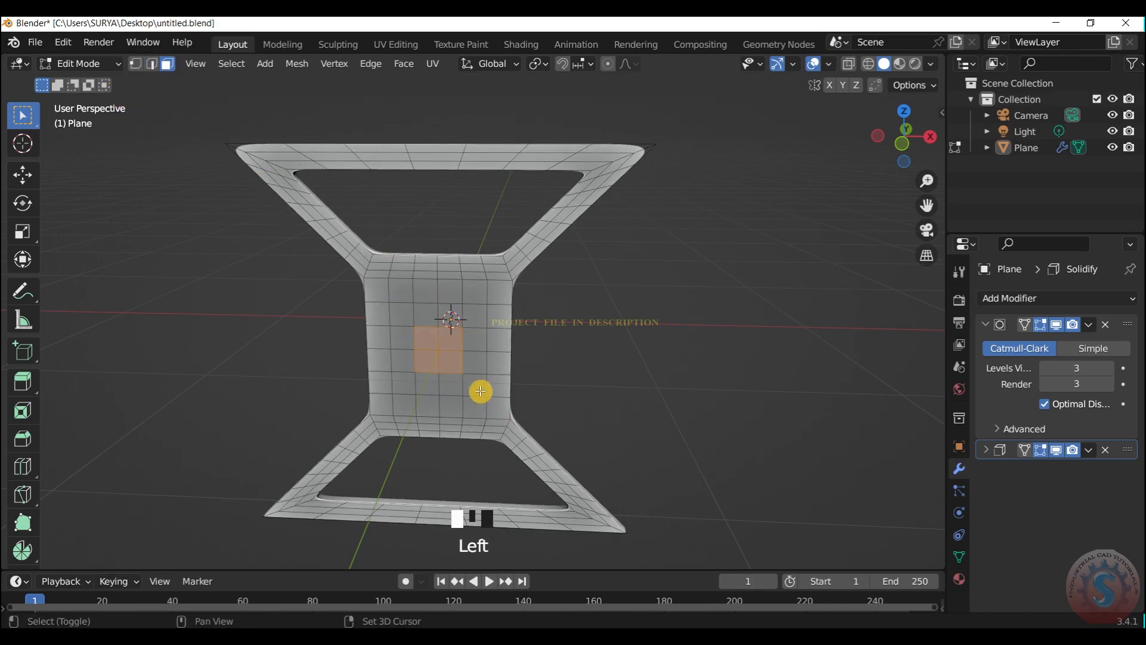
shift+drag(476, 388, 396, 313)
right_click(460, 331)
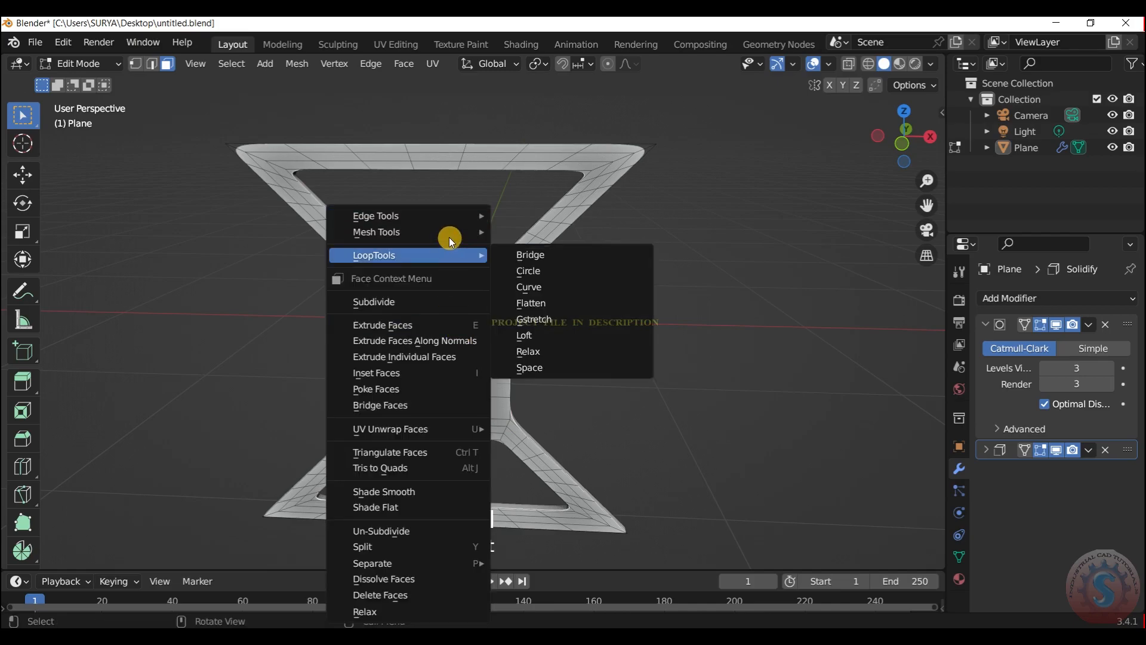
right_click(792, 437)
key(i)
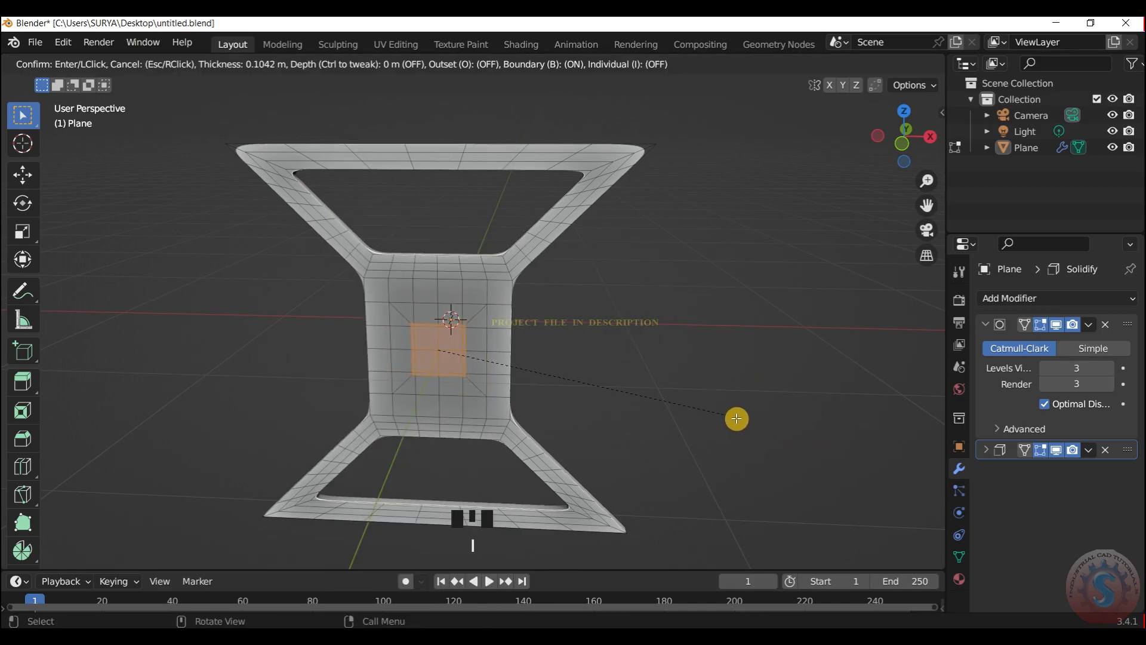
click(718, 415)
Shape the inset panel faces into a circle with LoopTools and scale it to 0.87
right_click(469, 340)
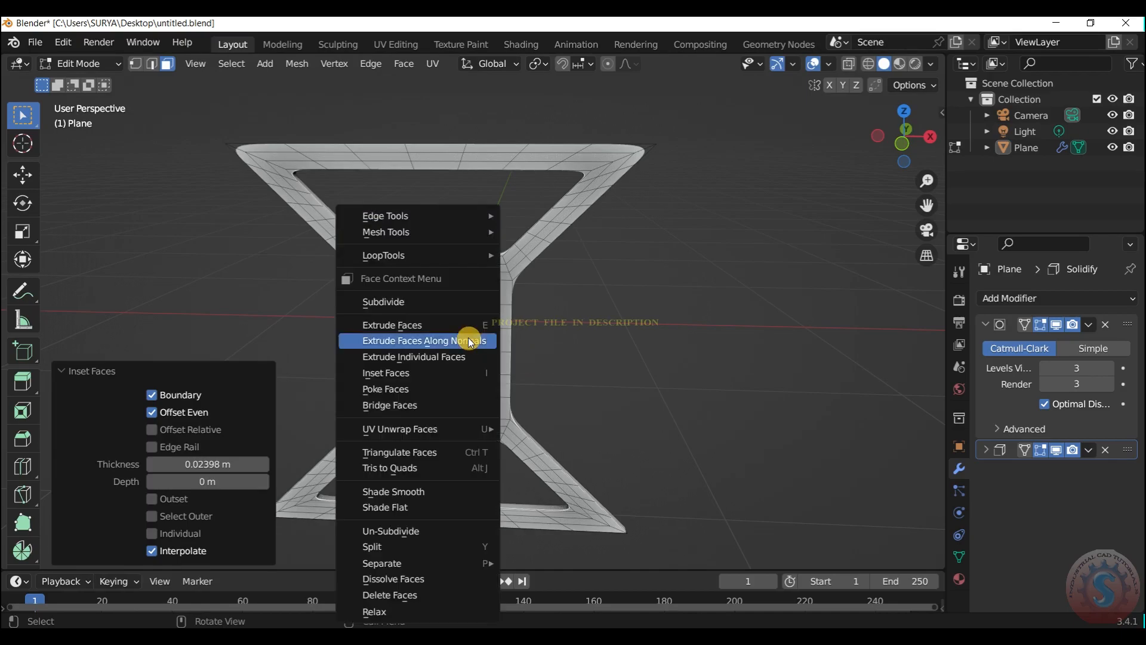
mouse_move(467, 262)
click(532, 270)
key(s)
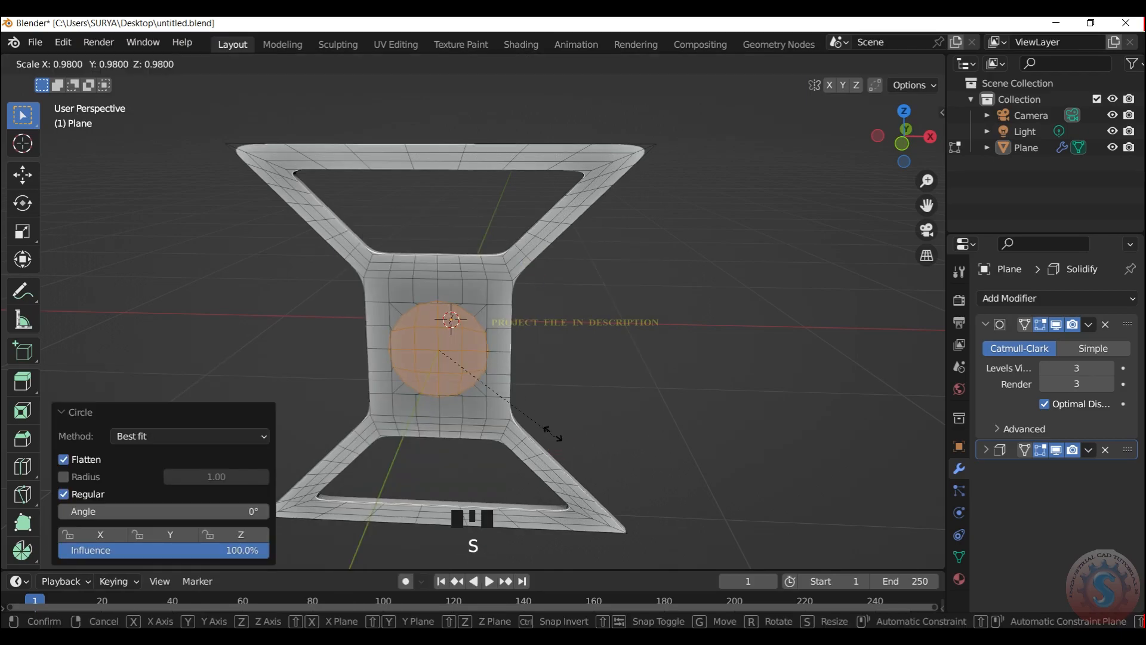
click(543, 426)
Form a round recess from the circle with a 0.024 m inset and a 0.024 m inward extrusion, its floor scaled slightly smaller
scroll(541, 436, up, 2)
key(i)
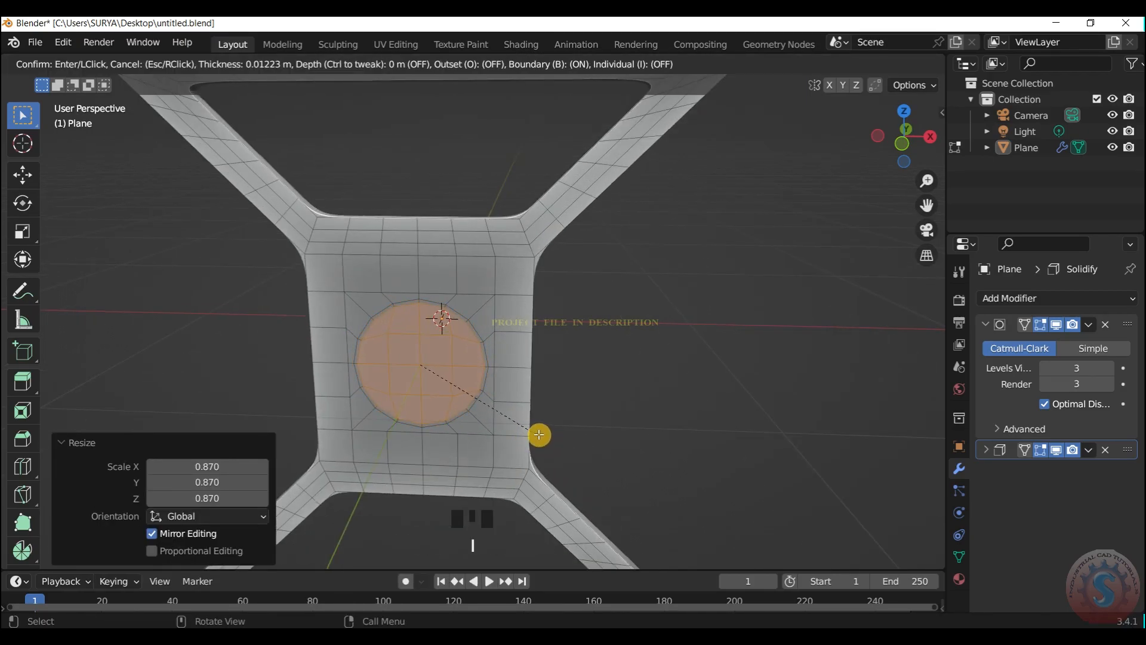
click(539, 434)
key(e)
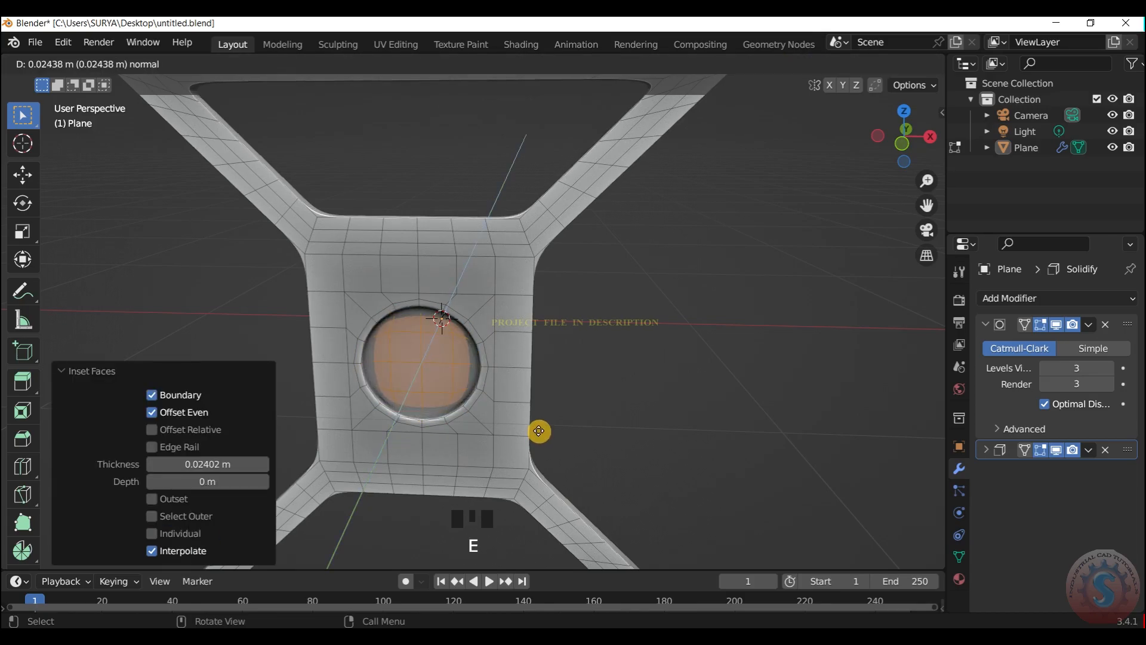
click(539, 431)
key(s)
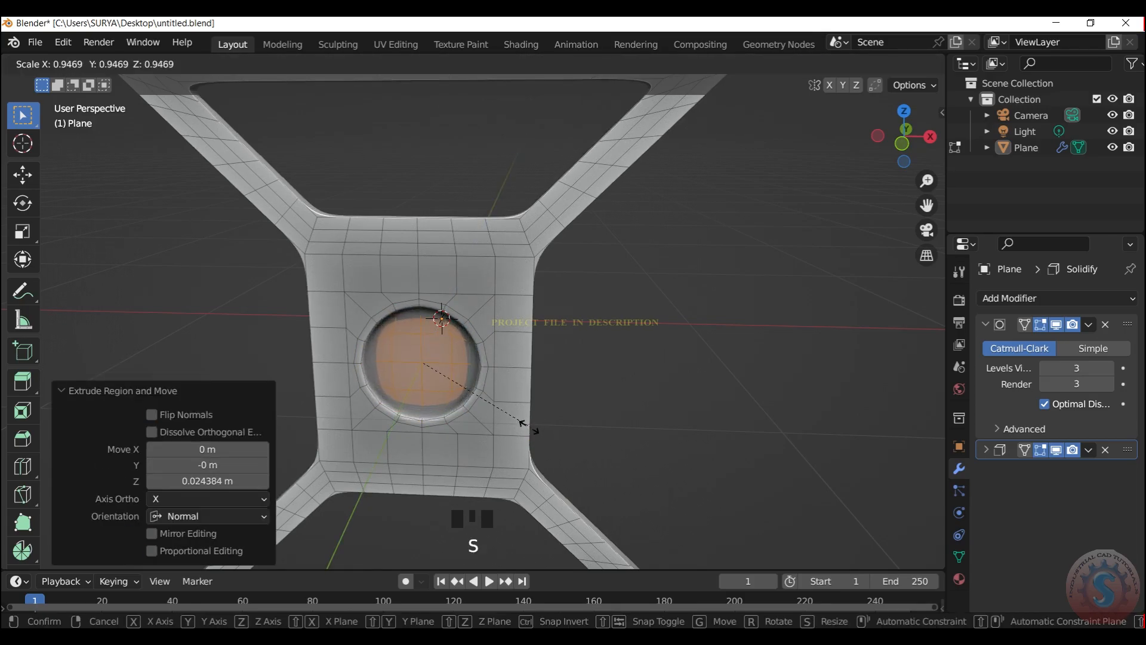
click(507, 410)
Inset the recess floor by about 0.037 m and extrude it back outward about 0.037 m as a round boss
key(i)
click(498, 406)
key(e)
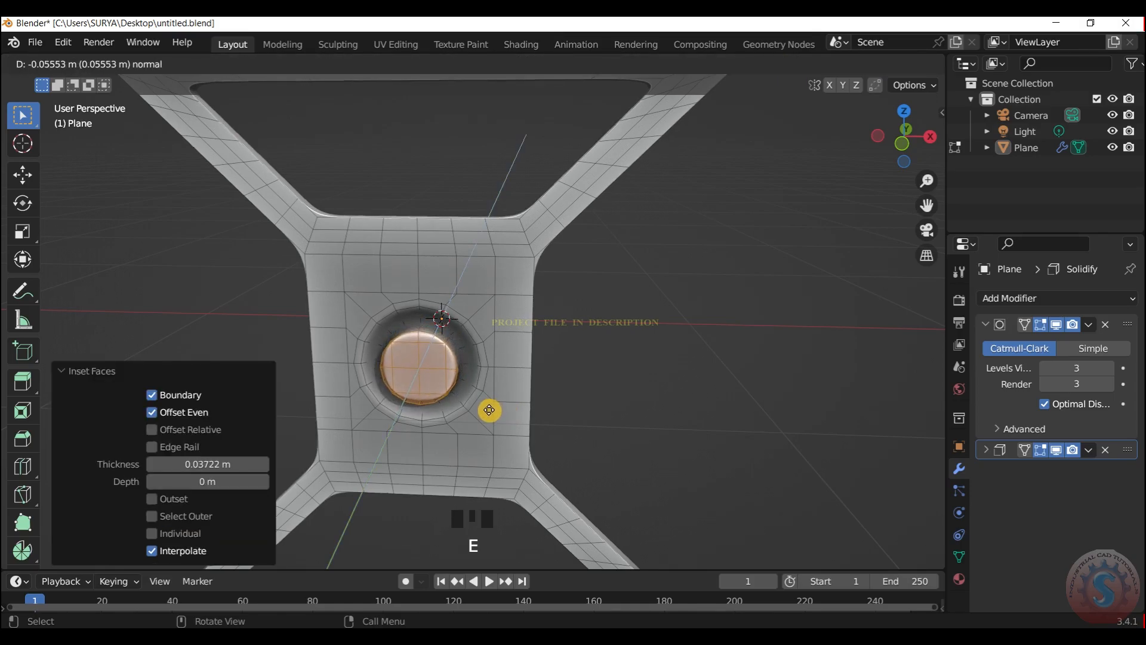
click(493, 413)
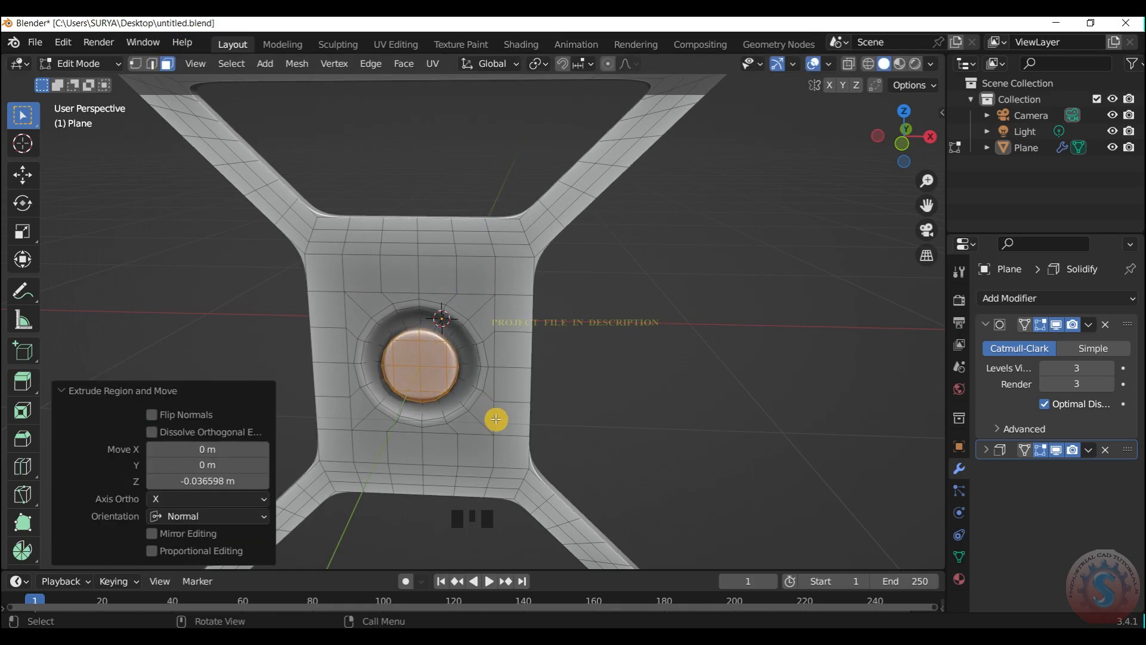
Try scaling the boss's top faces to 0.83 and insetting them, and undo it
key(s)
click(485, 411)
scroll(486, 411, up, 1)
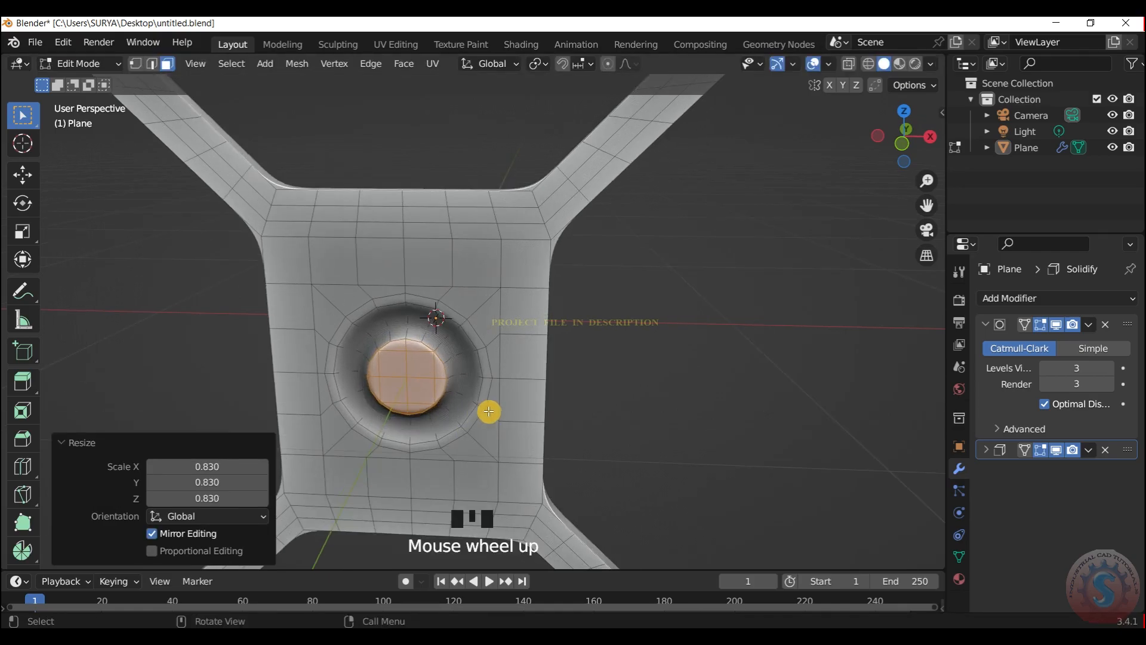
key(i)
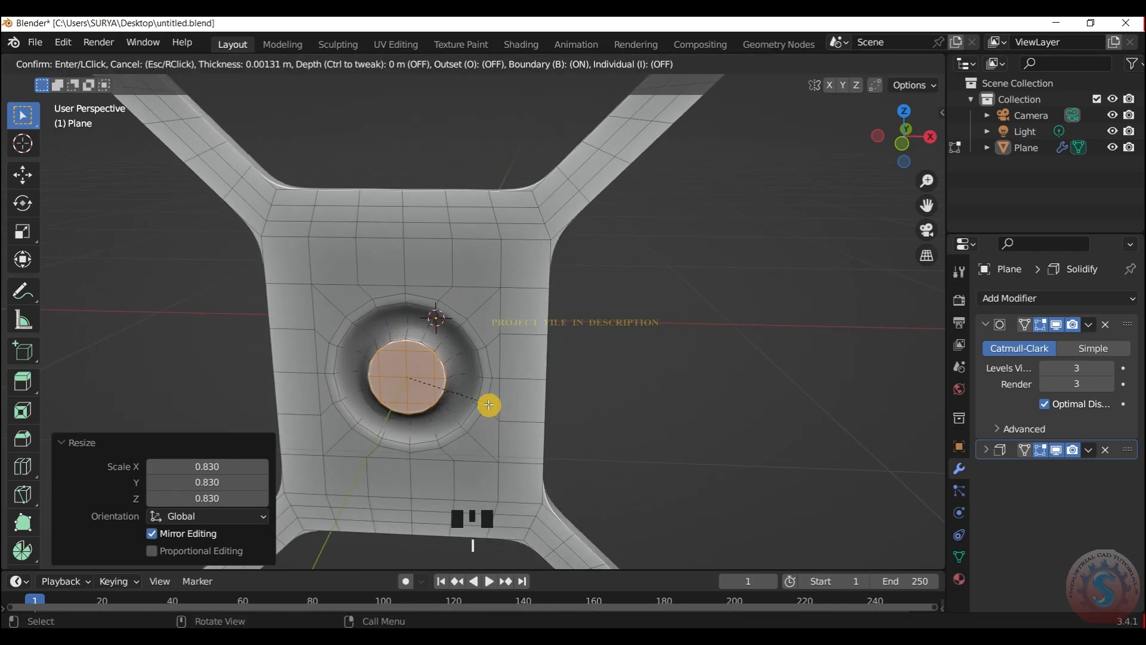
key(Escape)
key(ctrl+z)
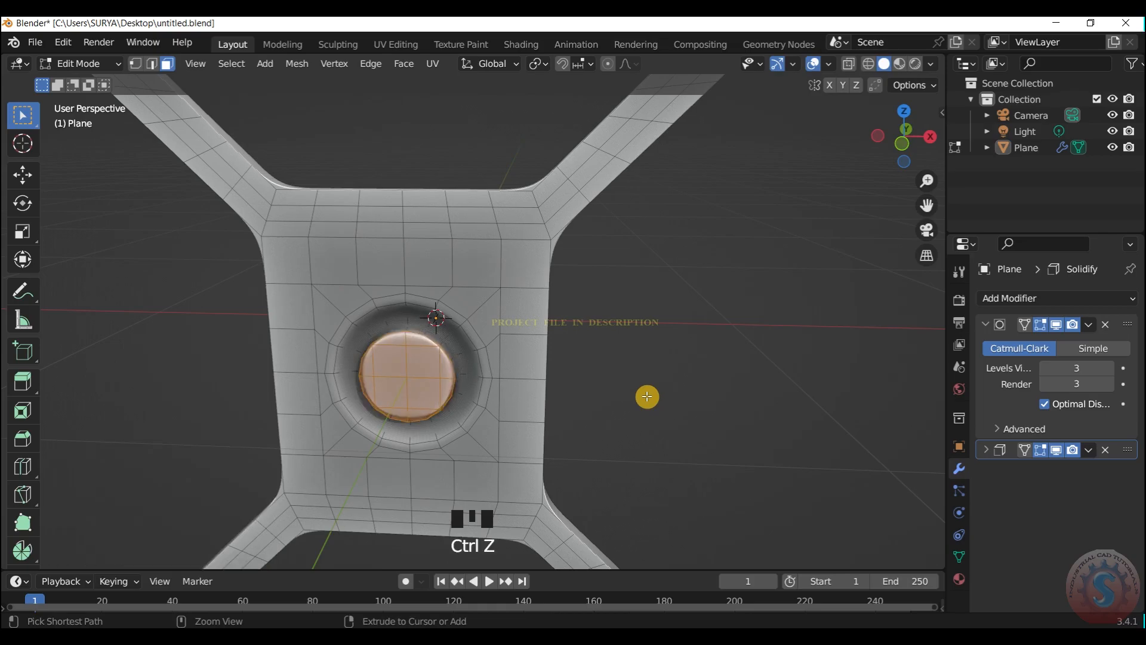
Scale the boss's top faces to about 0.94 and inset them by about 0.015 m
key(s)
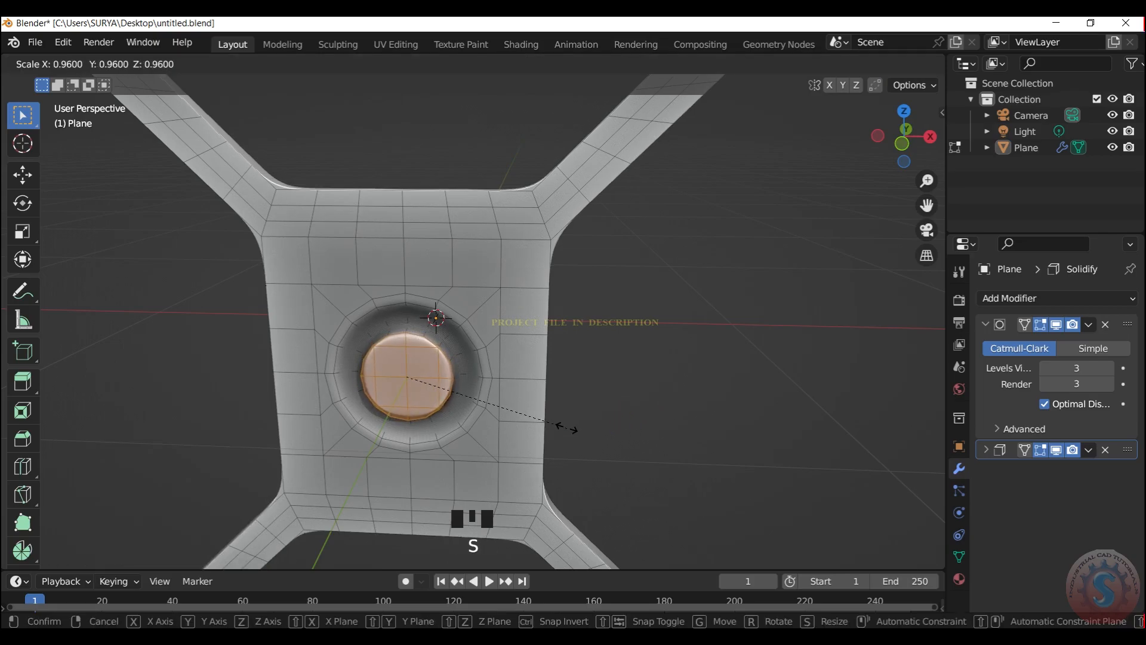
click(565, 427)
key(i)
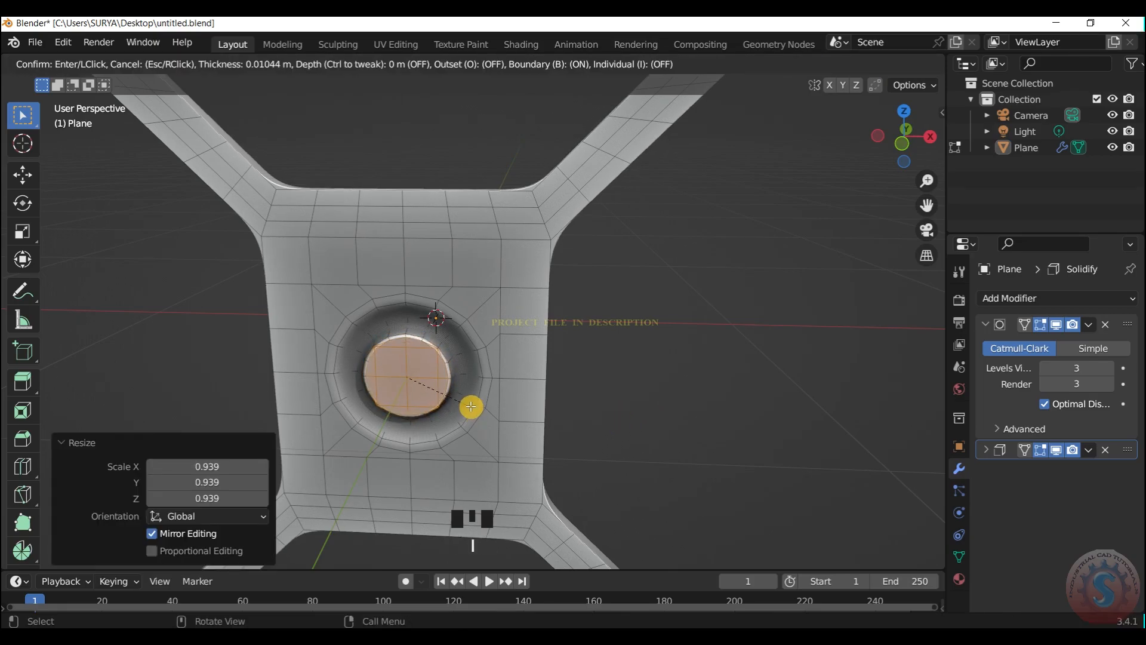
click(469, 407)
Try extruding the boss's inset top faces inward and undo the extrusion
right_click(469, 407)
key(e)
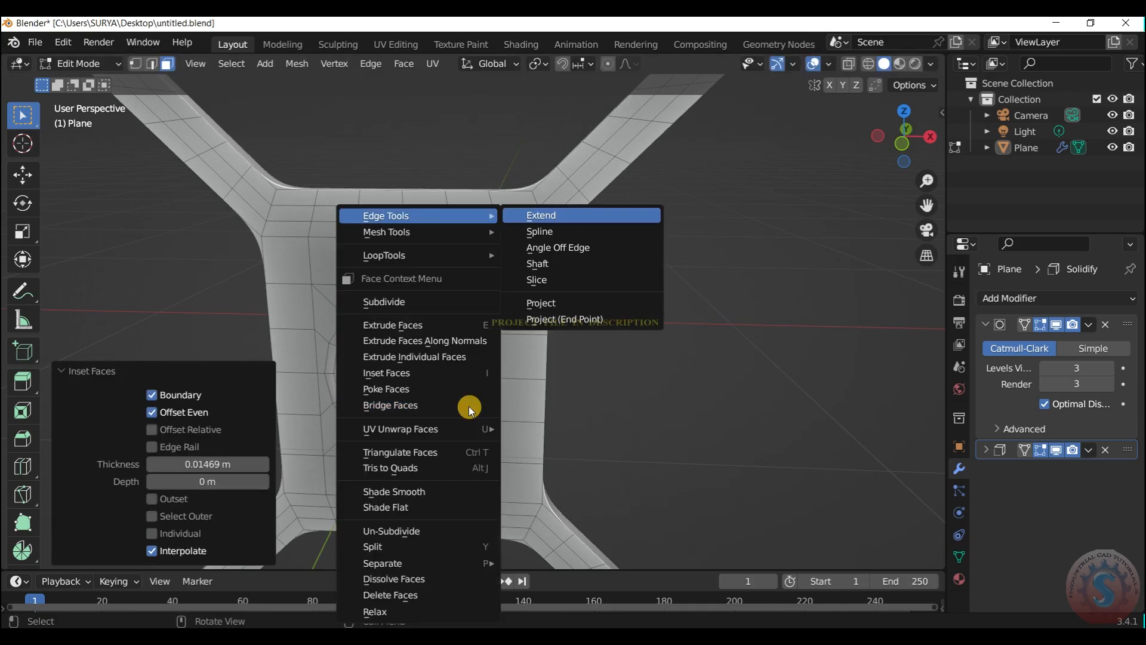
key(e)
key(e)
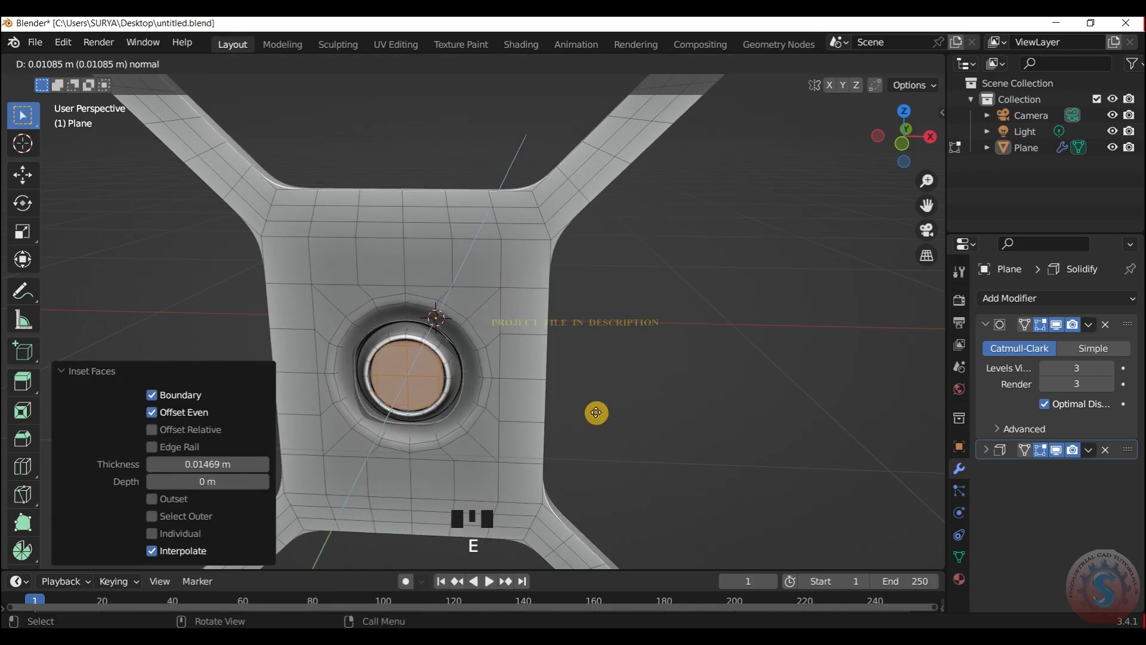
right_click(597, 416)
key(ctrl+z)
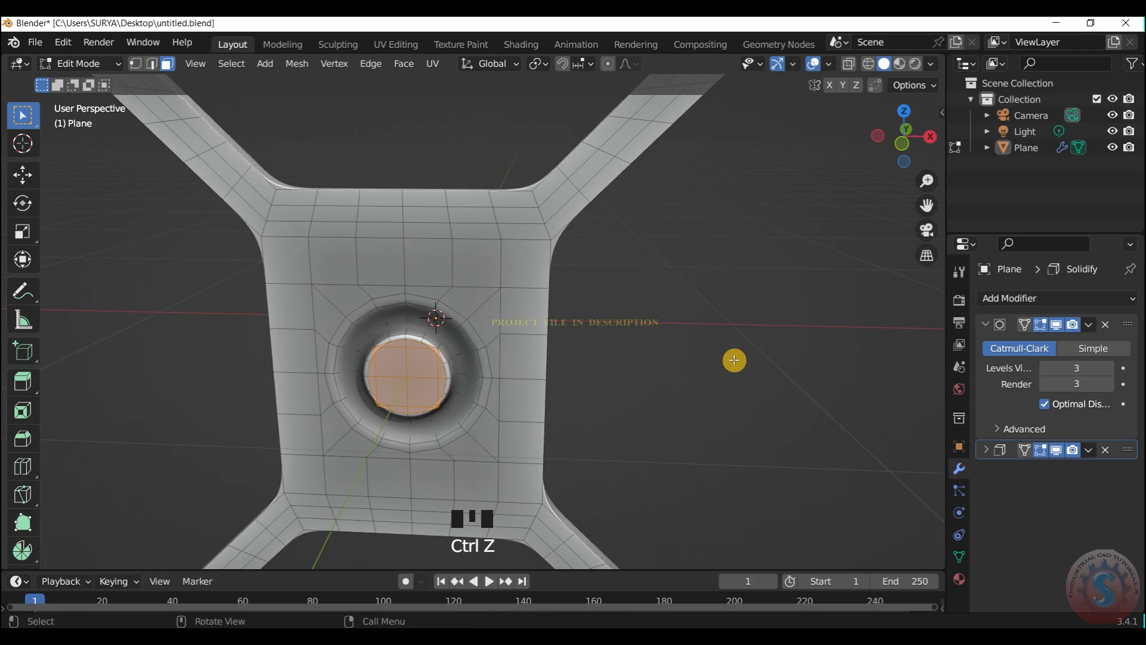
Examine the panel's recess and boss in Object Mode from a distance and another angle
click(63, 66)
click(70, 78)
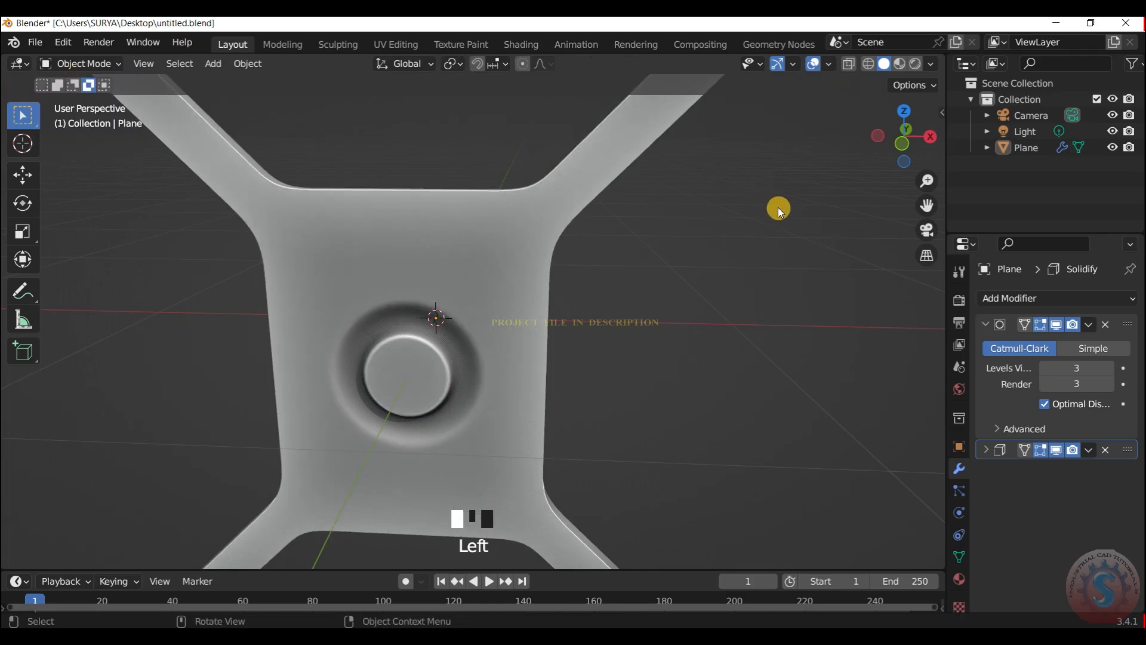
scroll(779, 206, down, 3)
scroll(883, 114, up, 2)
drag(901, 124, 946, 118)
scroll(902, 124, down, 4)
scroll(906, 117, up, 3)
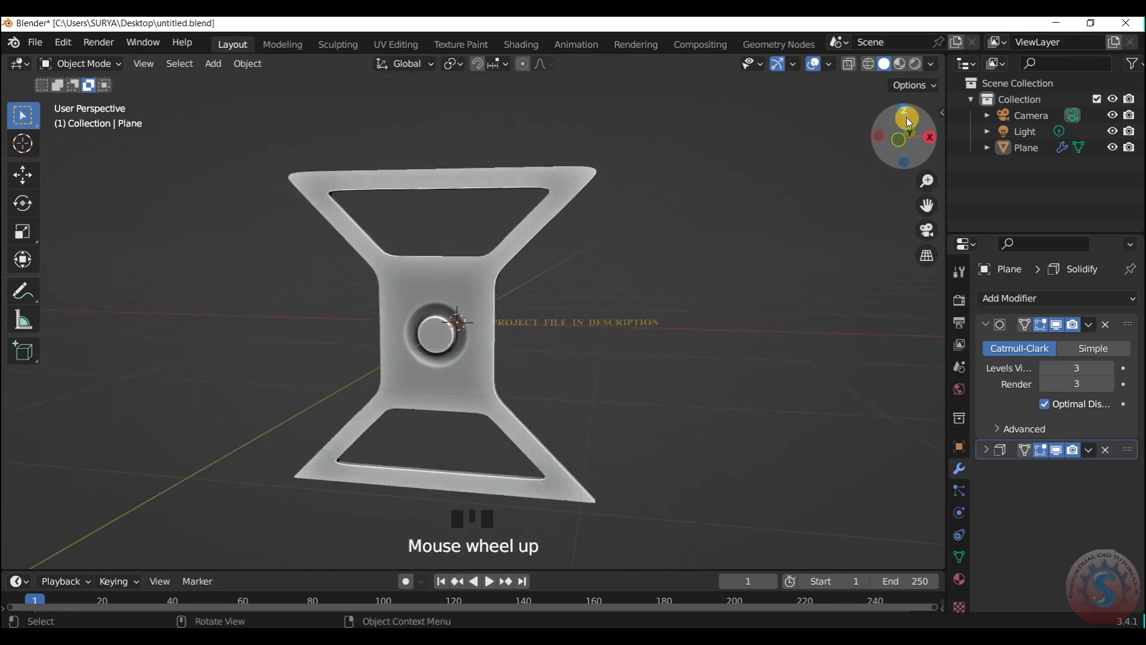
Return to Edit Mode and delete the selected faces on top of the boss
click(92, 63)
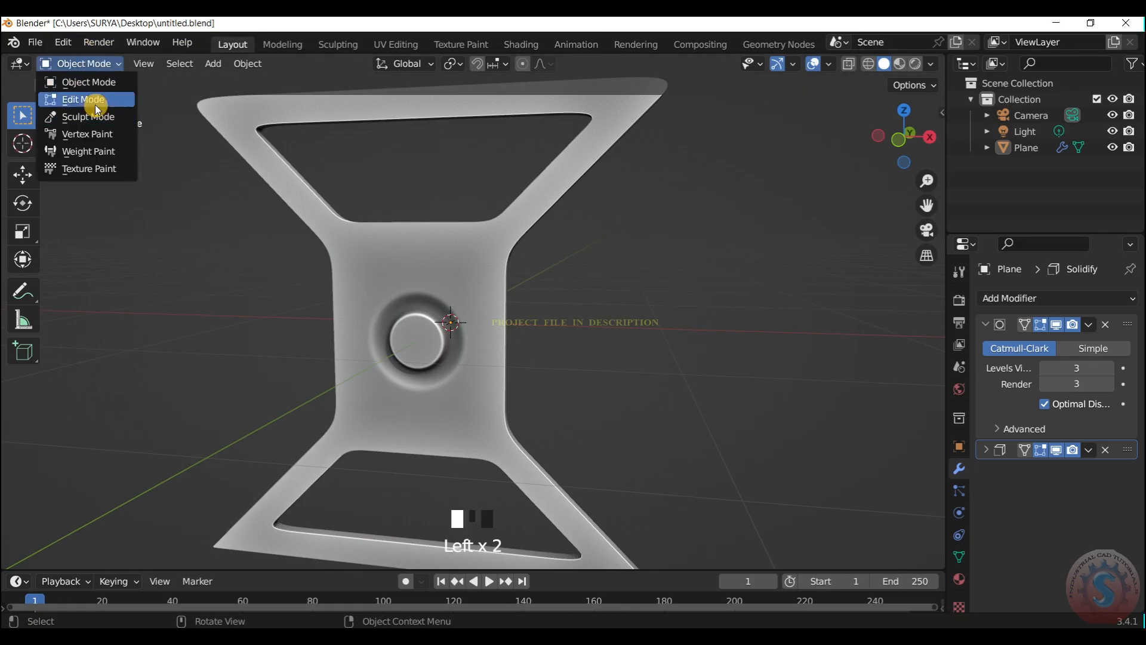
click(94, 105)
scroll(574, 359, up, 5)
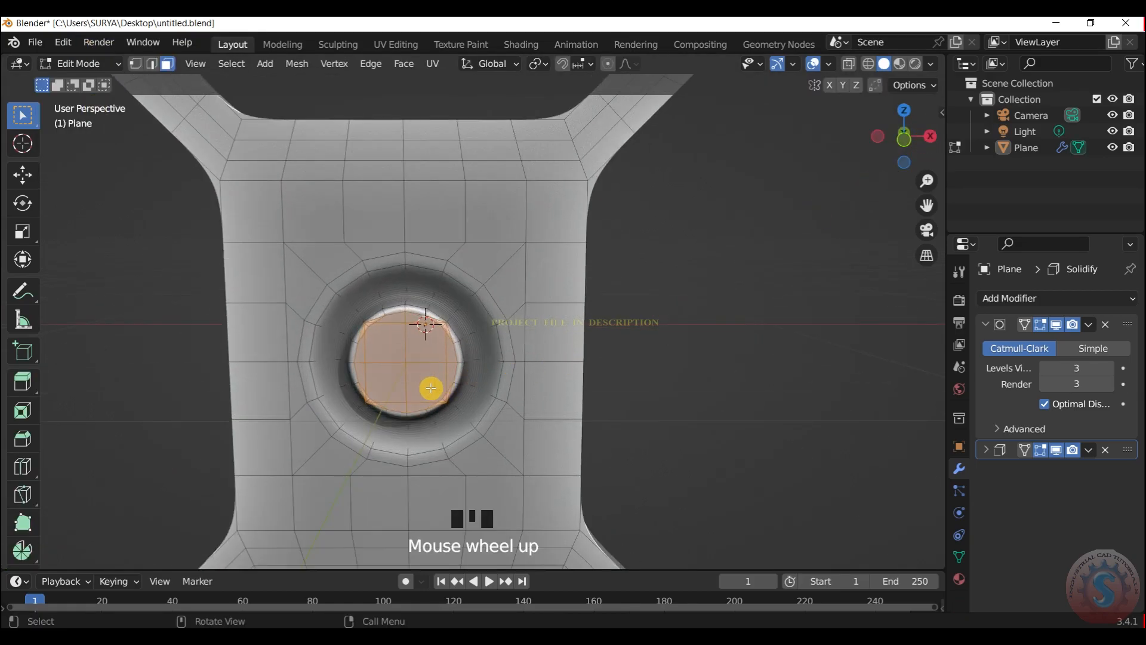
key(x)
click(425, 391)
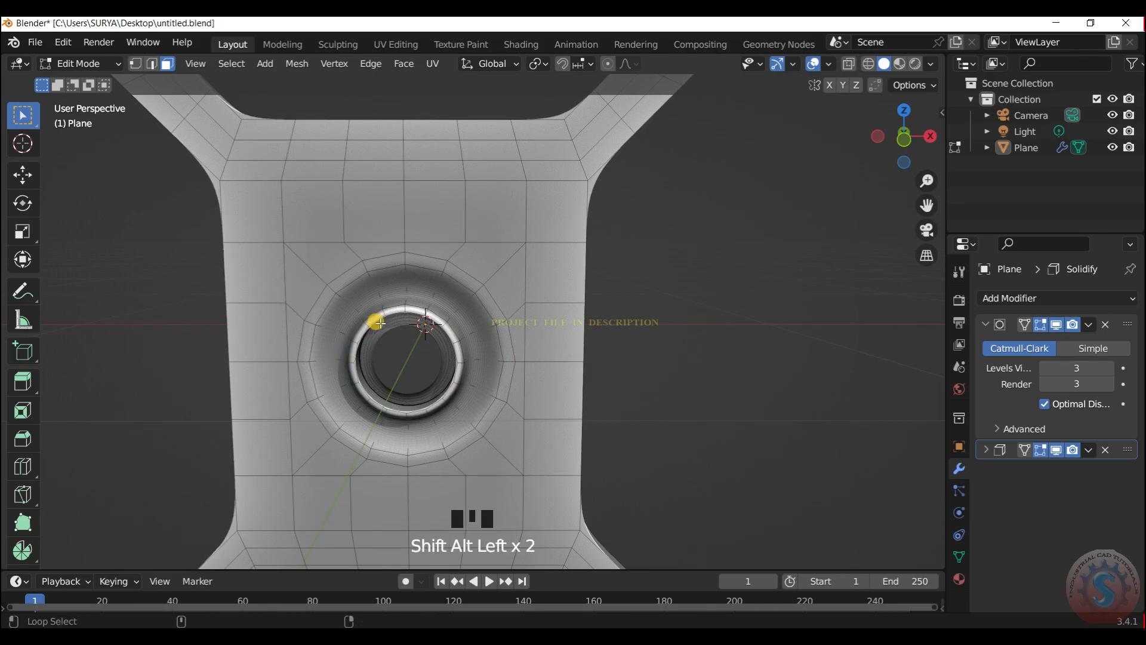
Select the open edge loop on the boss in edge select mode and fill it with a single face
click(153, 63)
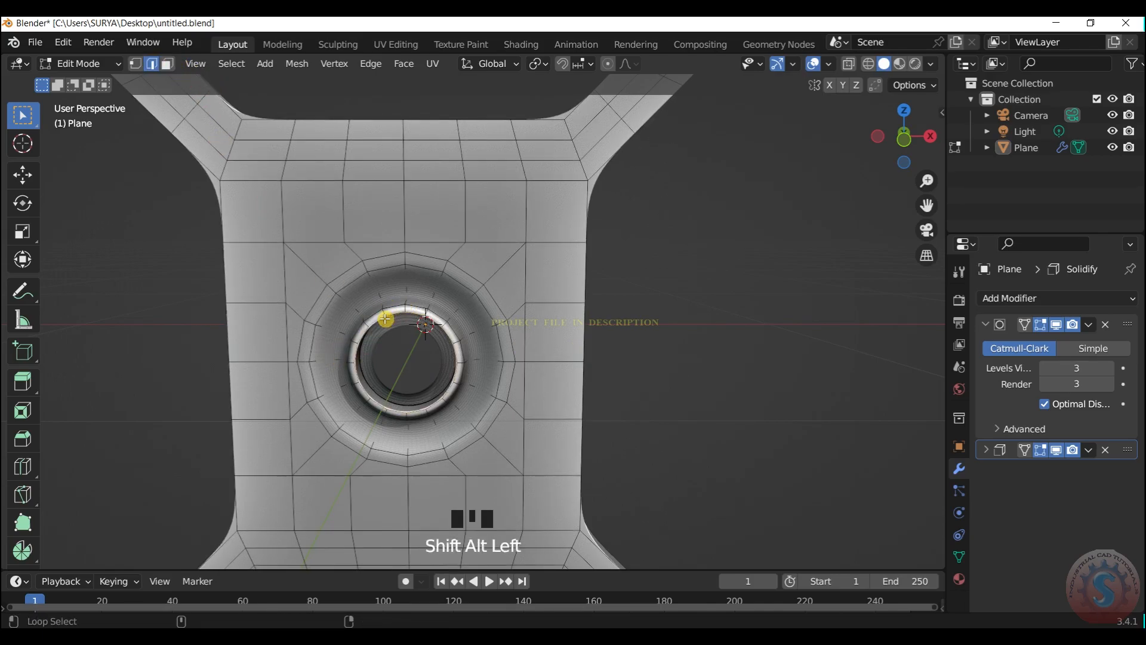
key(f)
scroll(476, 382, up, 2)
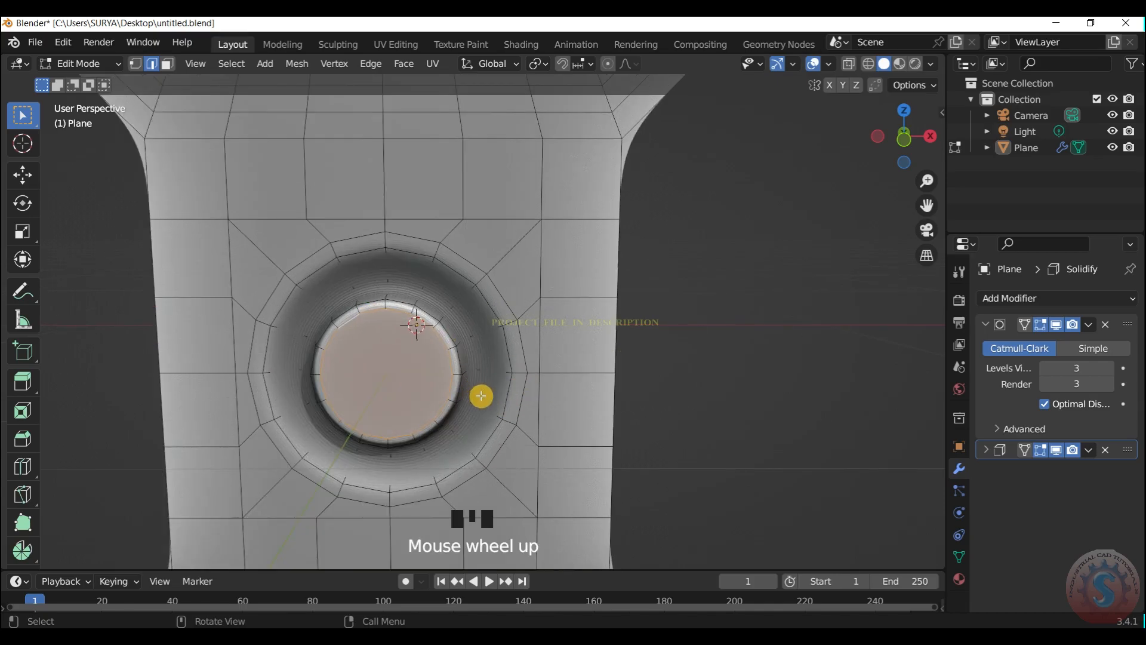
Inset the boss's new top face three times toward its center, the first by about 0.022 m and the last by about 0.017 m
key(i)
click(469, 388)
key(i)
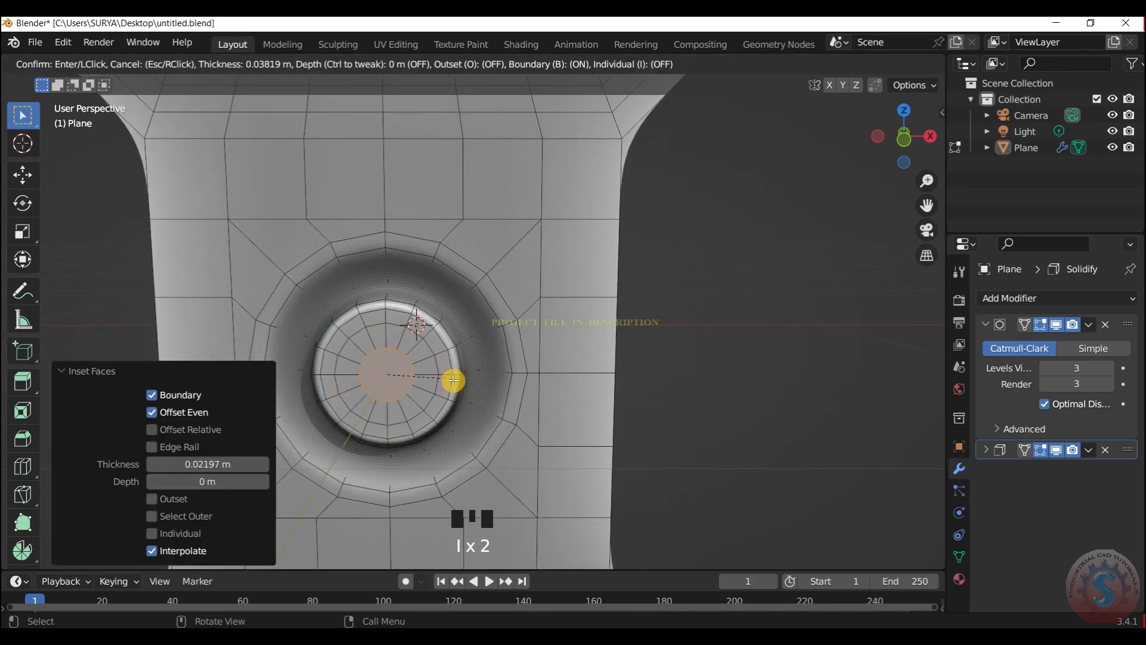
click(452, 381)
key(i)
click(442, 380)
scroll(412, 397, up, 2)
scroll(430, 413, down, 2)
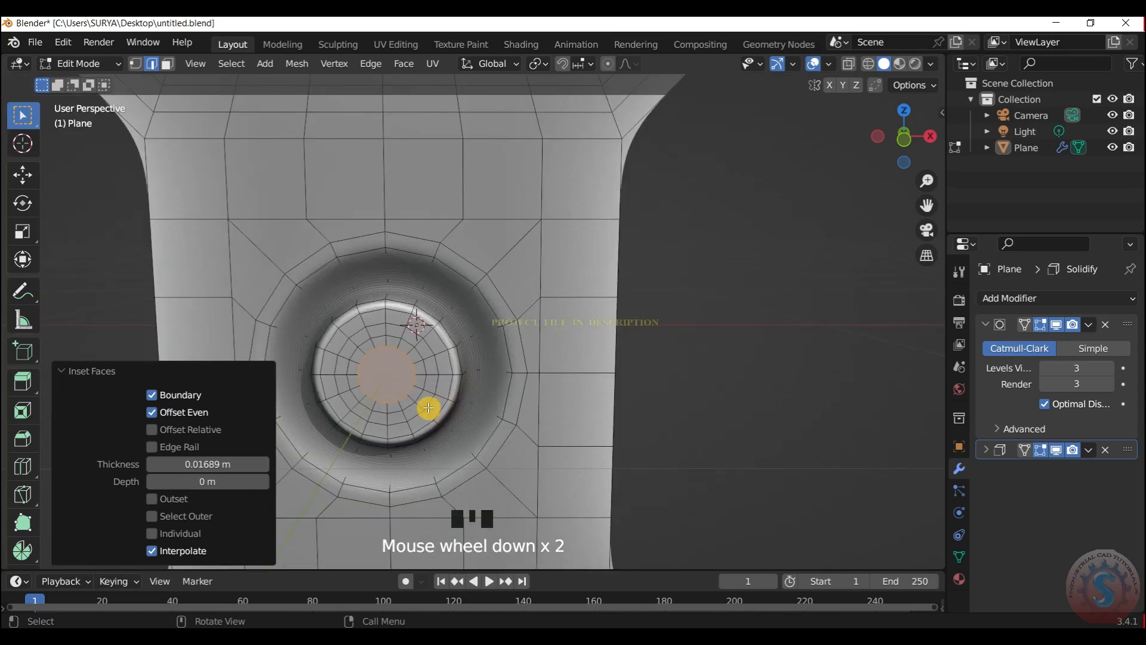
Extrude the boss's innermost face about 0.017 m inward and scale it to about 0.73
key(e)
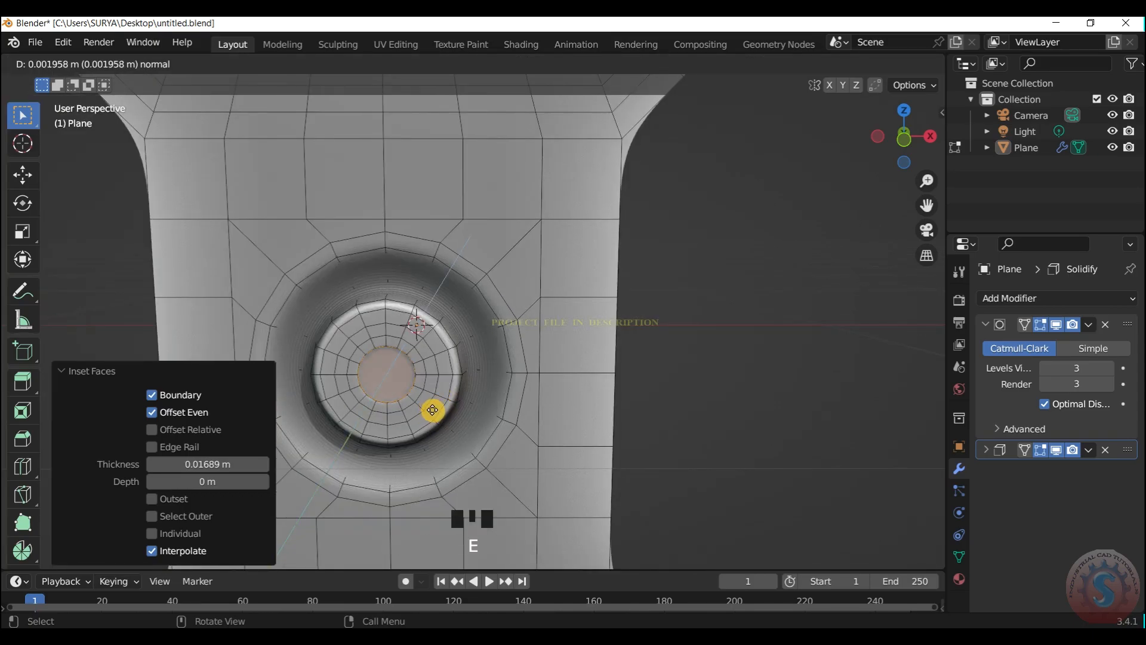
click(433, 410)
key(s)
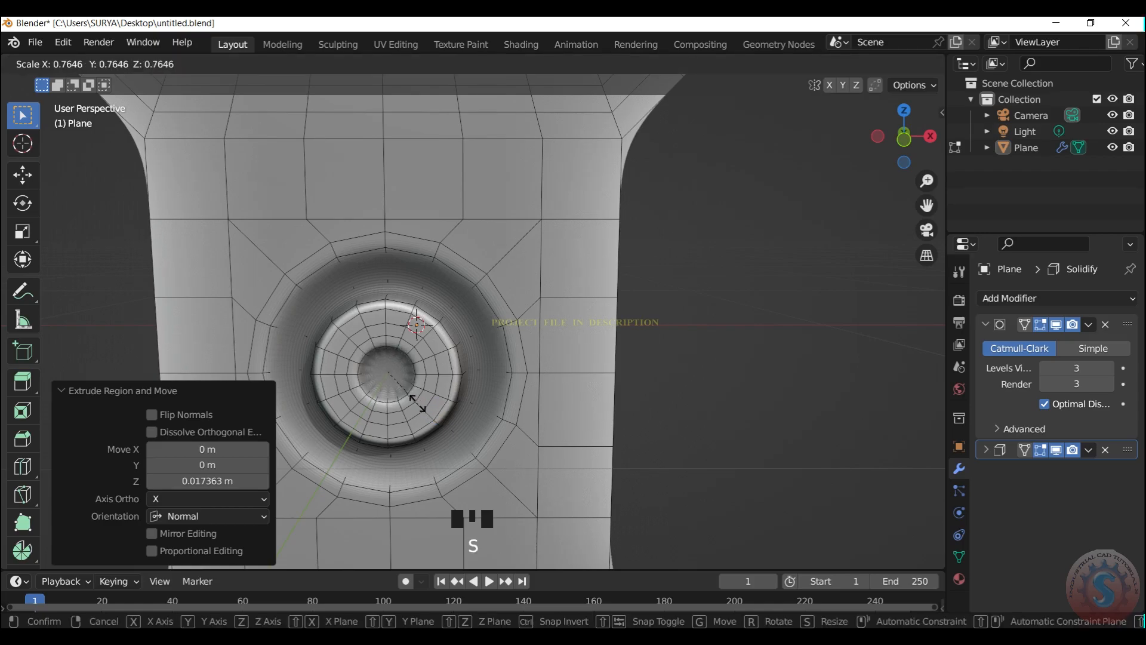
click(416, 403)
Try deleting the bottom face of the boss's central recess and restore it
scroll(406, 389, up, 2)
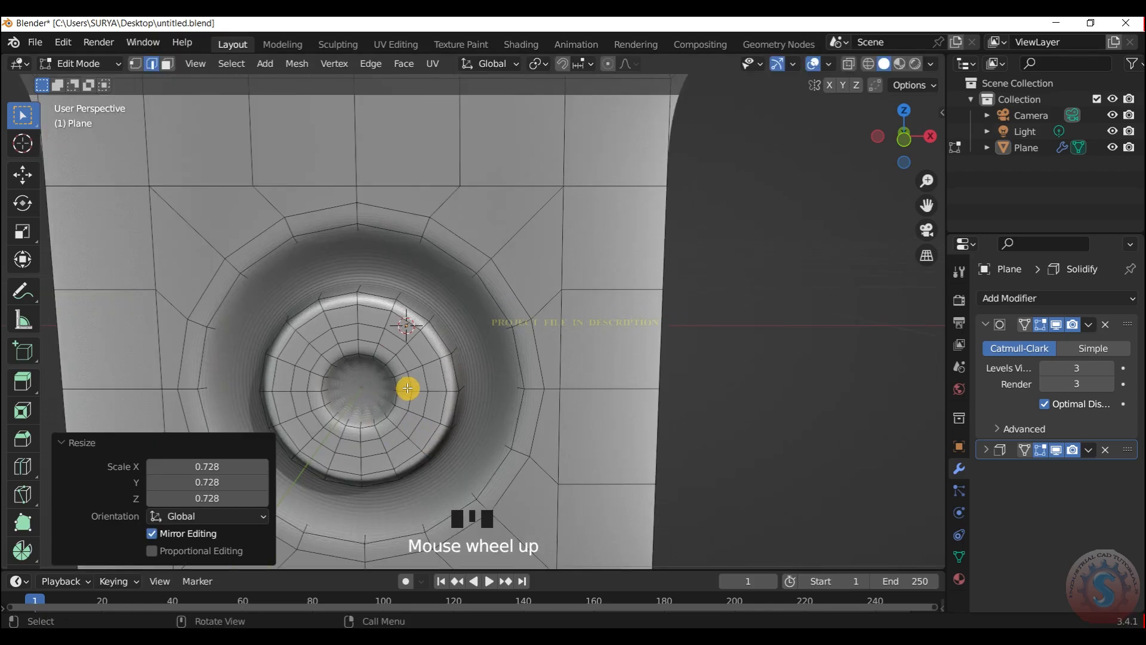
key(x)
click(409, 386)
scroll(455, 340, down, 3)
scroll(470, 342, down, 1)
scroll(476, 343, up, 1)
scroll(446, 352, up, 3)
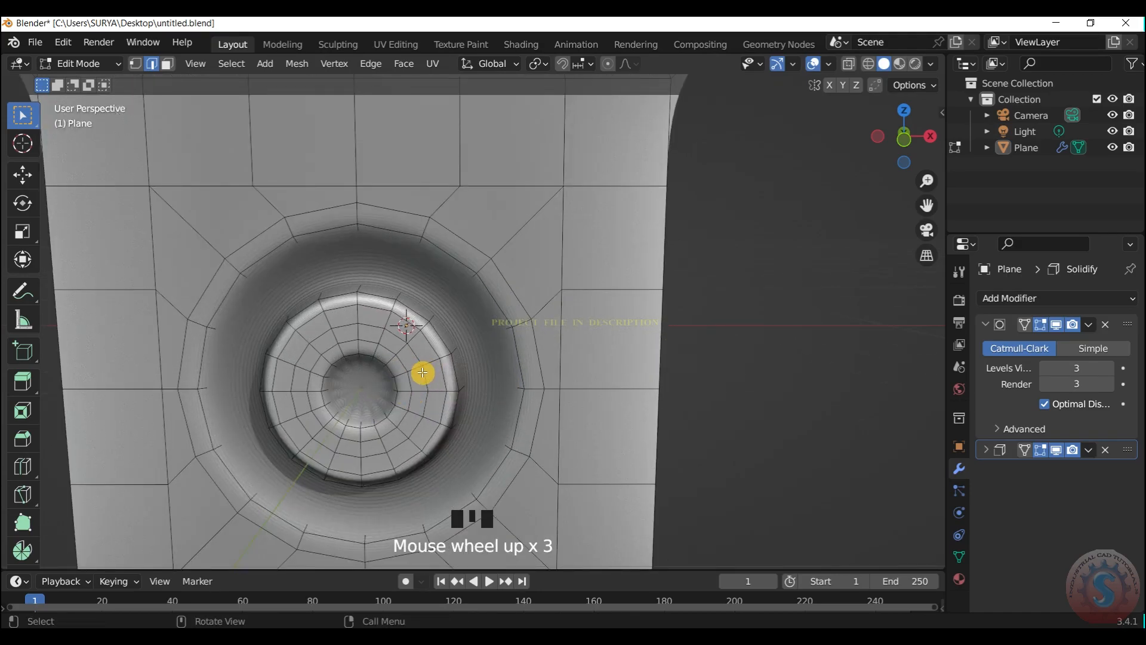
Inset the bottom face of the boss's central recess twice, by about 0.0096 m and then about 0.0081 m
key(i)
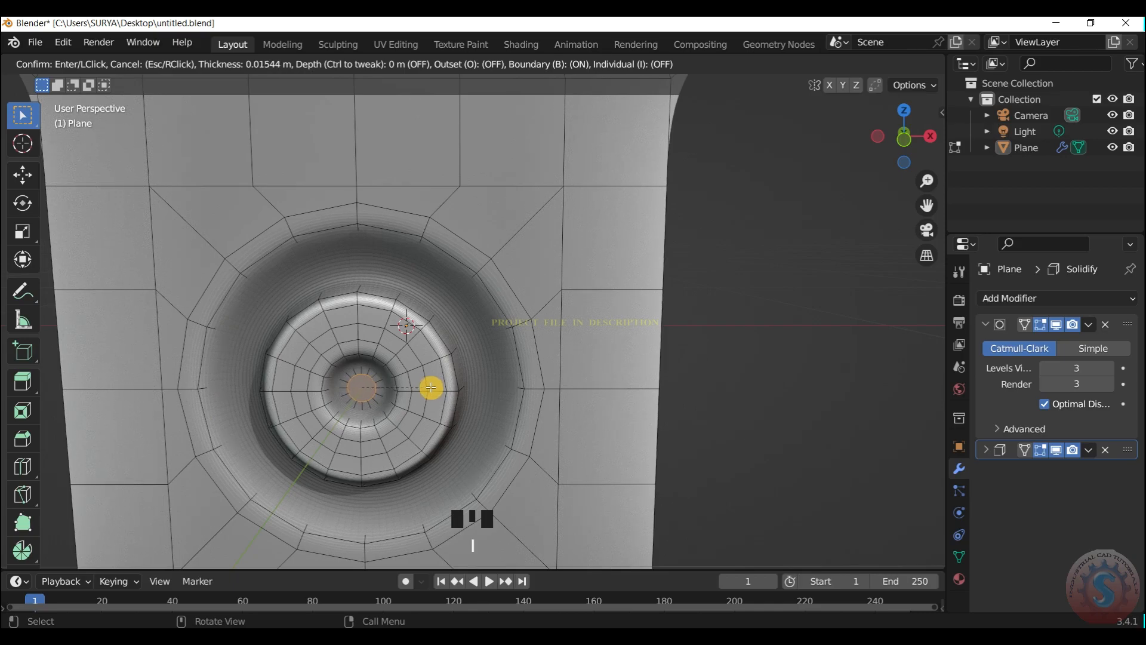
click(434, 390)
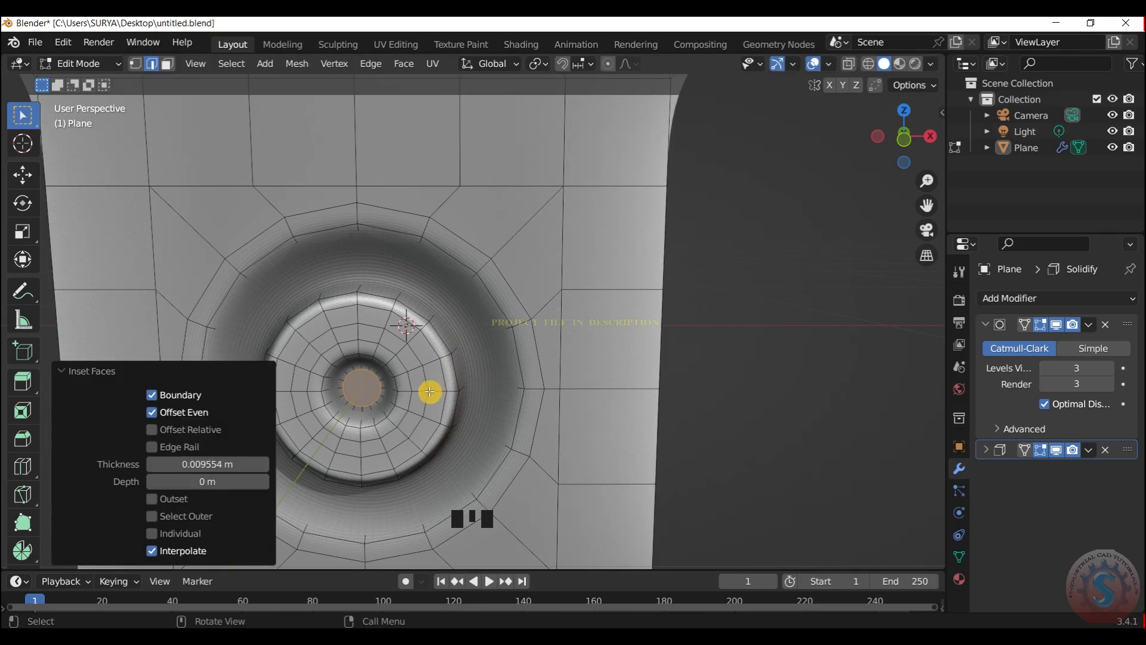
key(i)
click(420, 389)
scroll(384, 376, down, 2)
scroll(366, 376, up, 2)
Add two loop cuts around the wall of the boss's central recess and two around the boss's outer wall
key(ctrl+r)
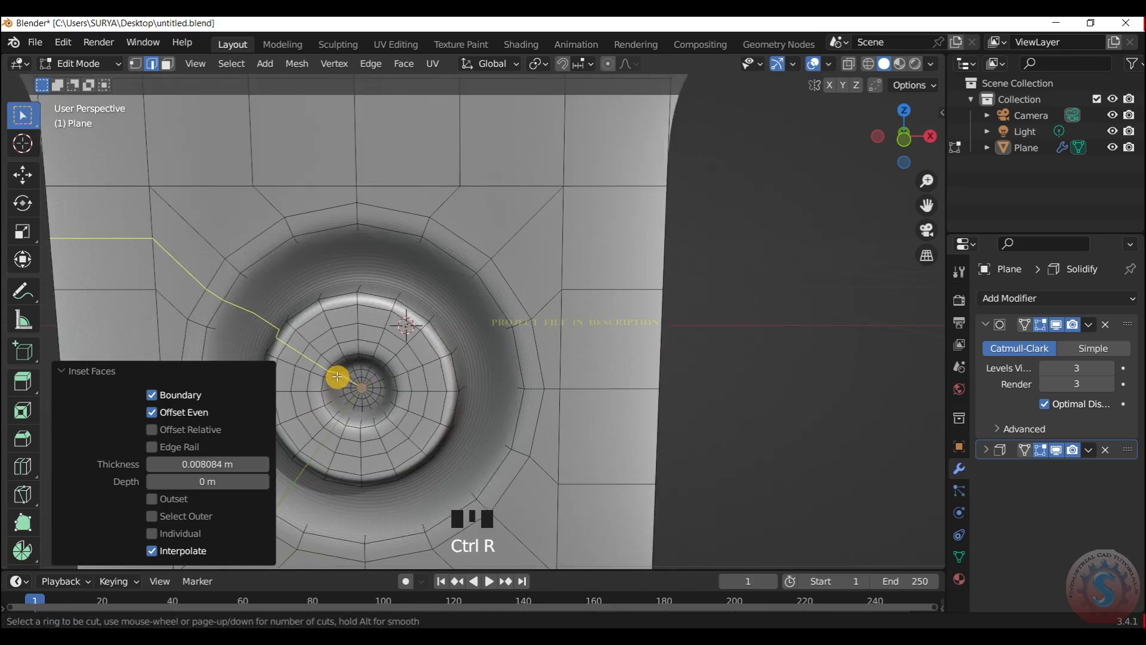
scroll(350, 359, up, 2)
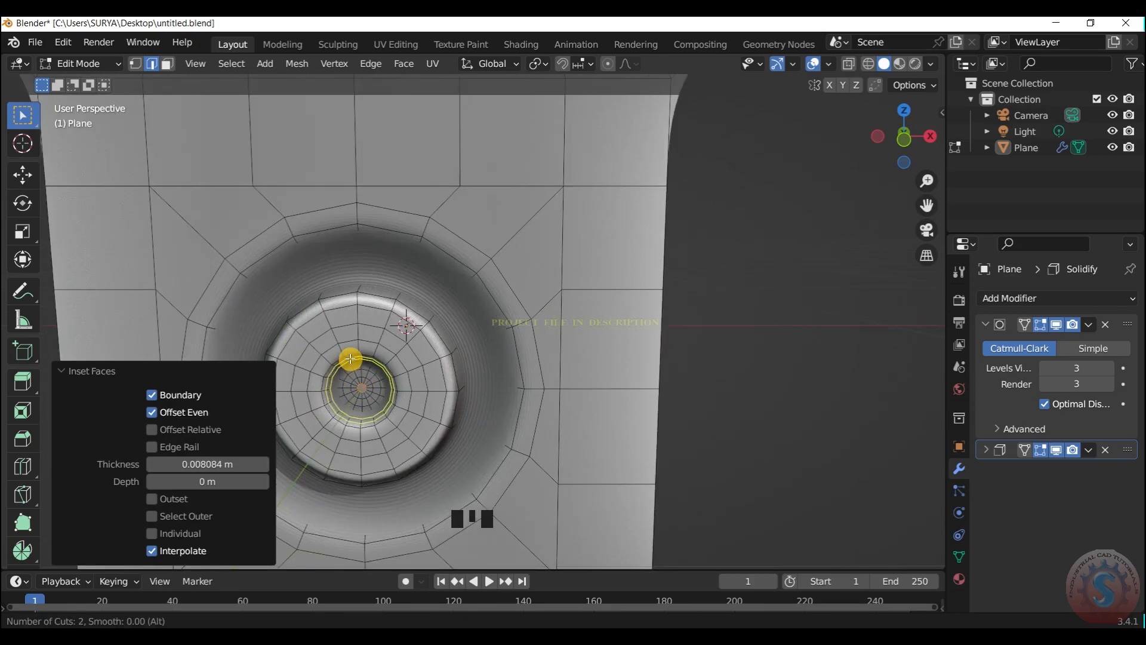
click(350, 359)
scroll(597, 334, down, 2)
key(ctrl+r)
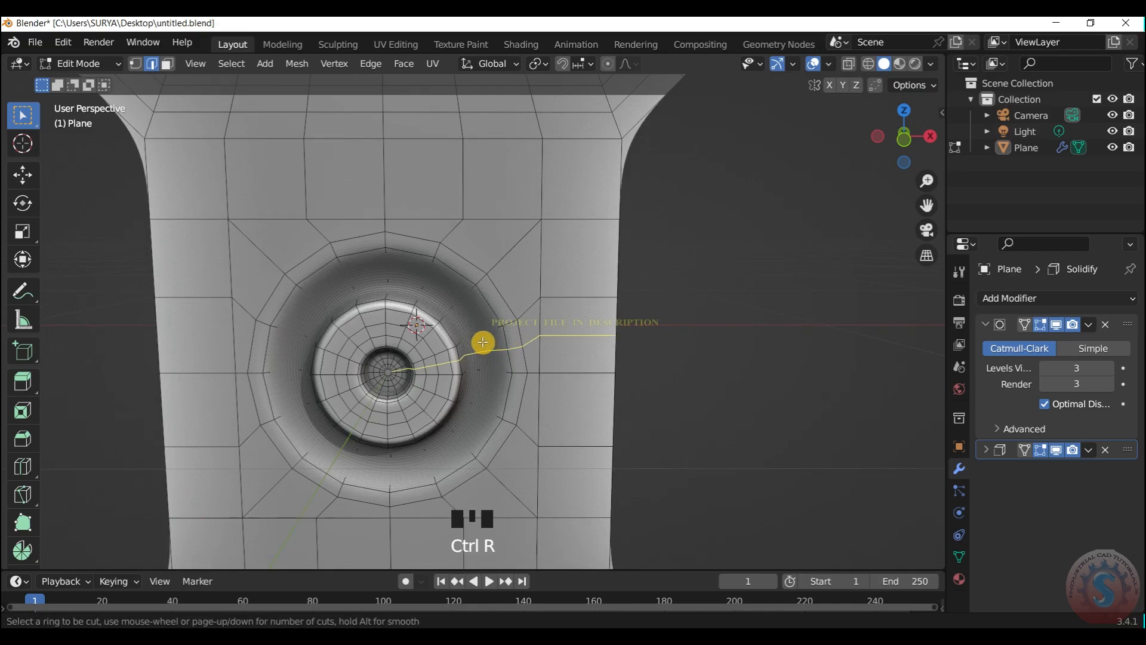
scroll(460, 345, up, 2)
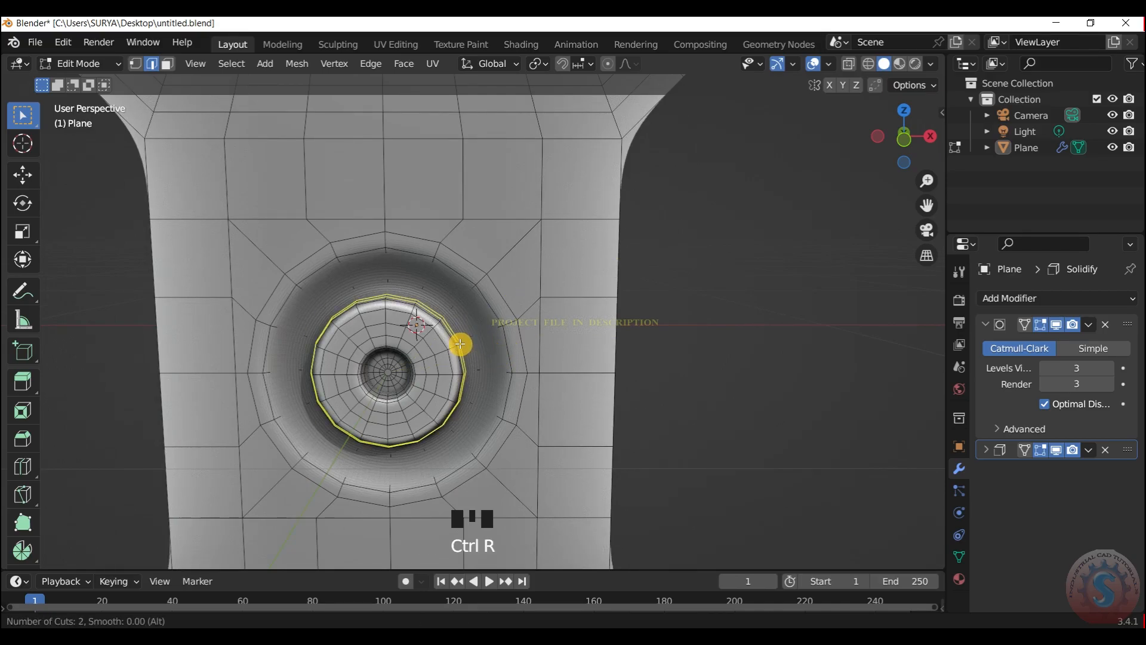
click(460, 344)
click(508, 337)
Add loop cuts around the wall of the panel's round recess and three more around the floor ring surrounding the boss
key(ctrl+r)
click(489, 324)
click(489, 325)
click(164, 109)
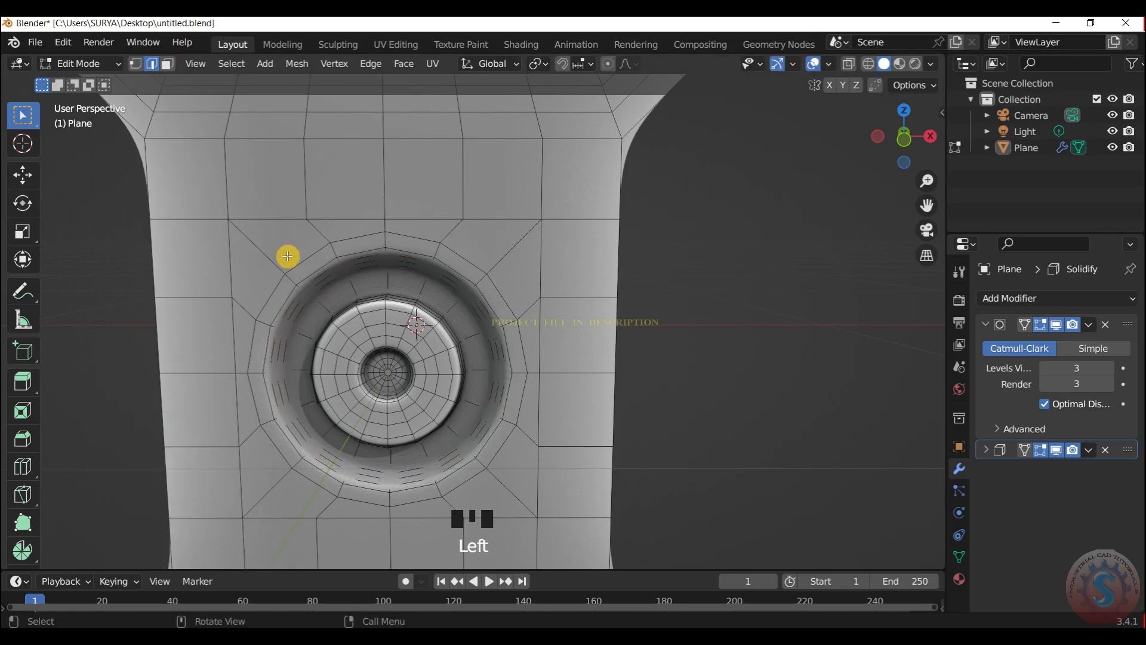
key(ctrl+r)
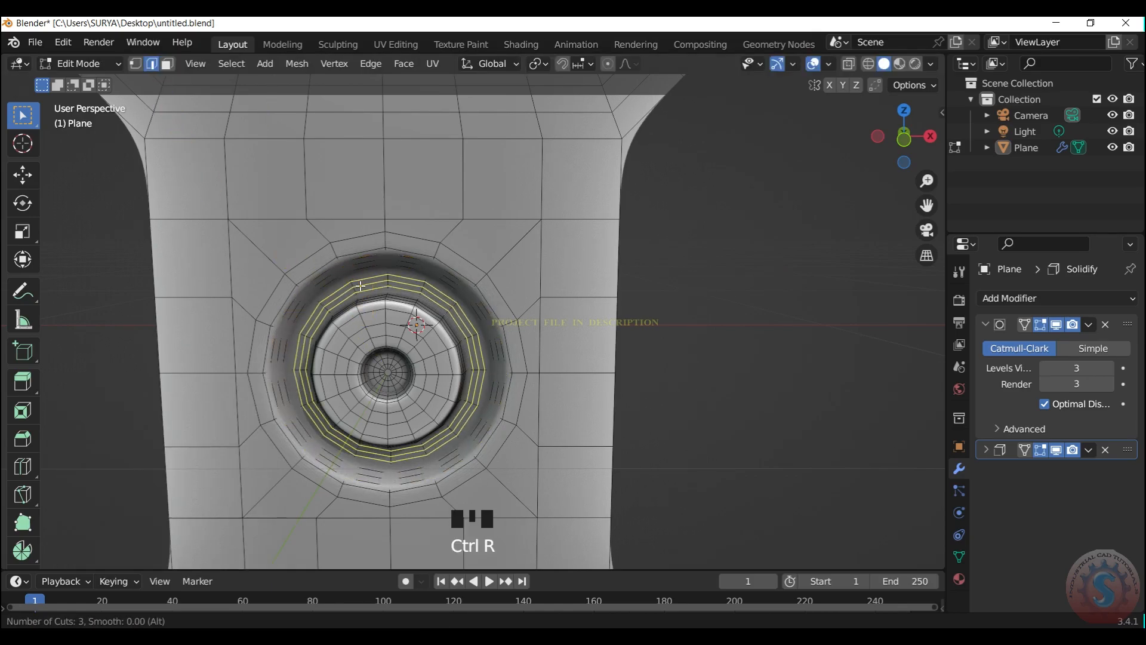
click(361, 286)
click(361, 286)
click(676, 276)
Return to Object Mode and apply Shade Smooth to the whole part
click(106, 64)
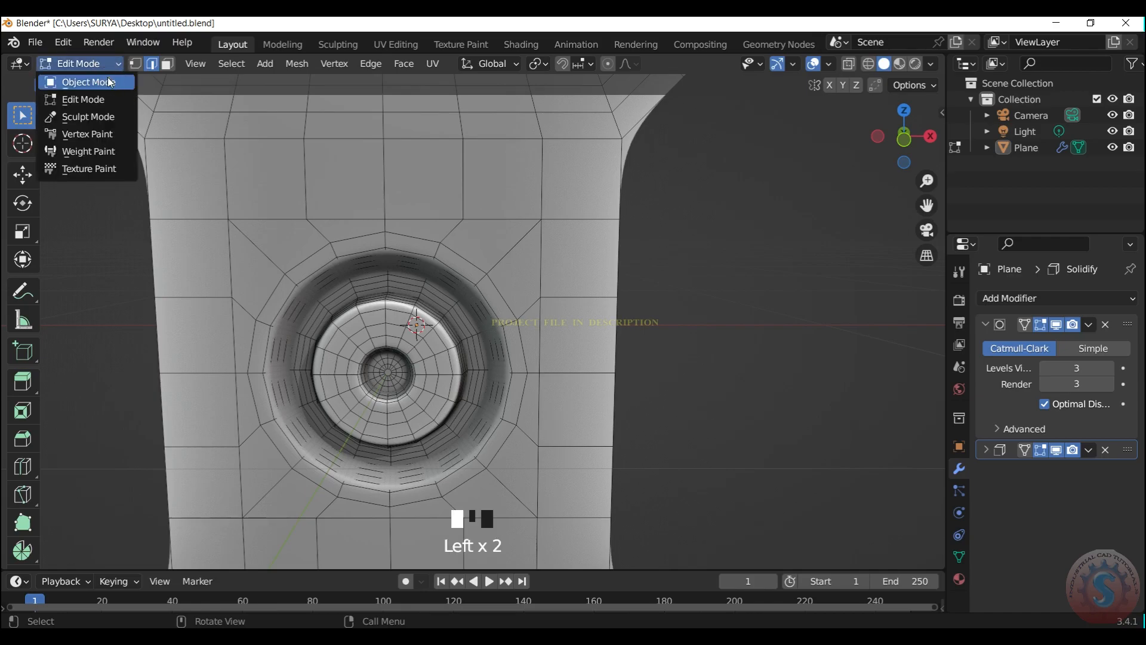
click(90, 80)
scroll(902, 148, up, 3)
drag(901, 148, 362, 284)
click(308, 287)
right_click(324, 256)
click(324, 255)
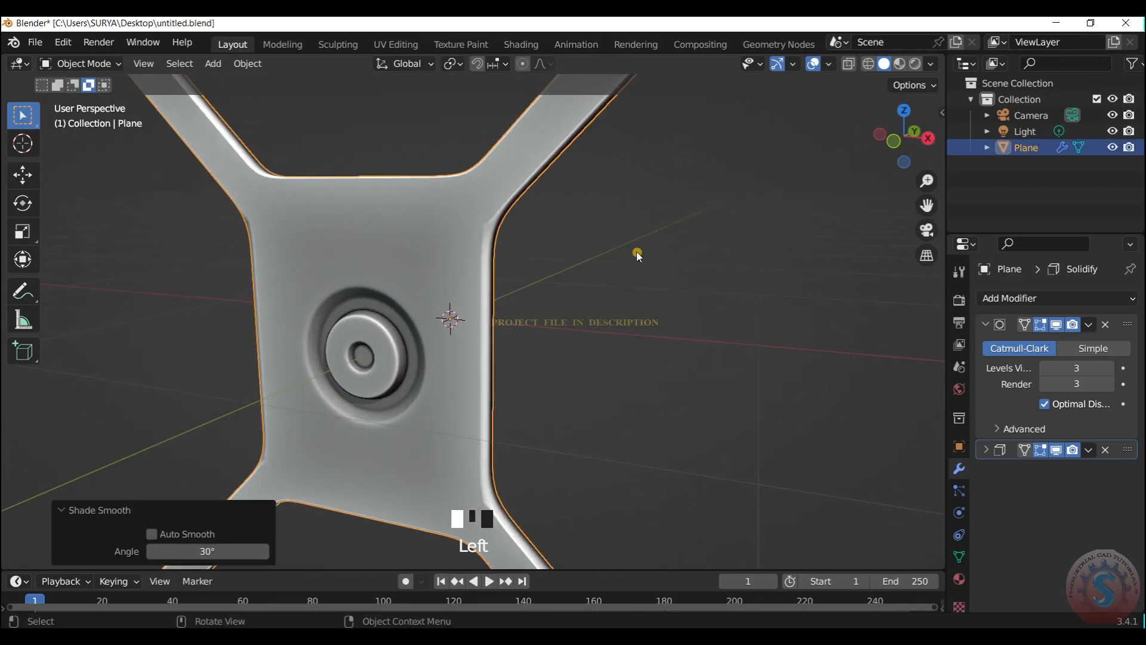
click(637, 252)
Collapse the Subdivision modifier's settings and try to reorder the Subdivision and Solidify modifiers in the stack
scroll(783, 198, down, 4)
scroll(893, 141, up, 1)
drag(893, 141, 889, 73)
scroll(897, 131, up, 2)
scroll(899, 134, up, 2)
drag(899, 134, 948, 251)
scroll(889, 123, down, 2)
click(987, 325)
mouse_move(1129, 345)
mouse_down()
mouse_move(1117, 317)
mouse_move(1128, 358)
mouse_up()
Apply smooth shading to the part again and deselect it
drag(912, 135, 901, 191)
scroll(404, 328, down, 3)
click(441, 320)
right_click(446, 304)
click(442, 305)
click(617, 310)
Enable Auto Smooth for the normals in the part's mesh data
click(959, 556)
scroll(1025, 566, down, 2)
scroll(1024, 558, down, 3)
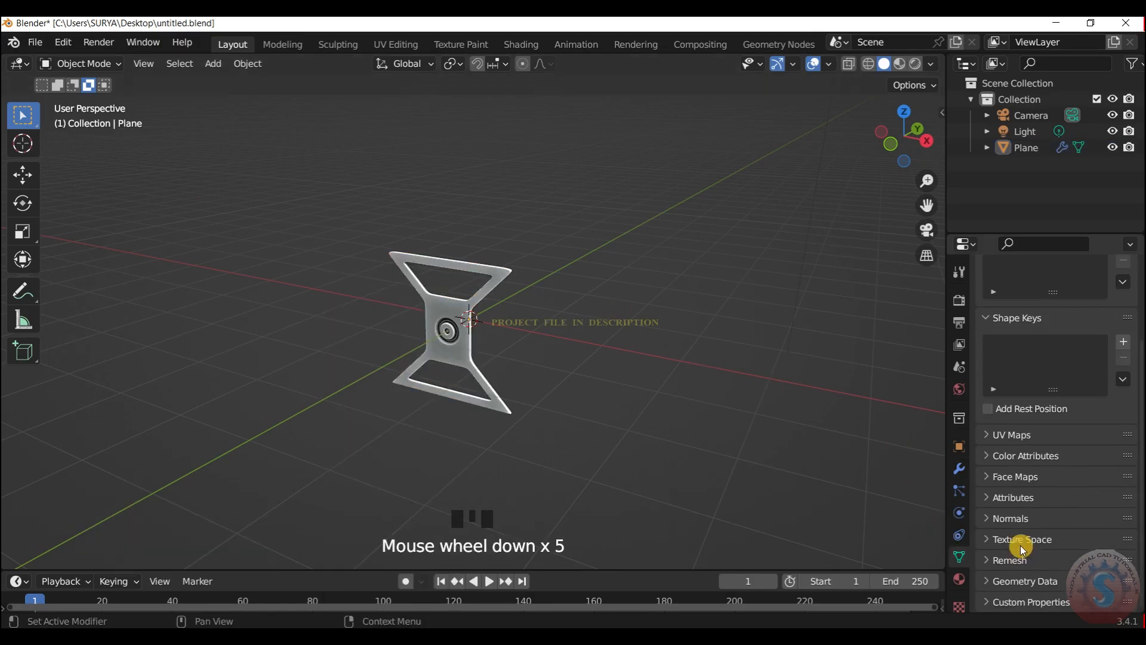
click(1016, 518)
click(1042, 543)
Examine the smoothed part's edges and boss from several distances and in the camera view
mouse_move(905, 136)
mouse_down()
mouse_move(865, 150)
mouse_move(940, 143)
mouse_move(854, 148)
mouse_move(886, 142)
mouse_up()
scroll(902, 138, up, 5)
scroll(904, 137, down, 3)
scroll(893, 143, down, 3)
scroll(893, 144, up, 2)
scroll(886, 141, up, 1)
scroll(877, 145, down, 3)
key(KP_0)
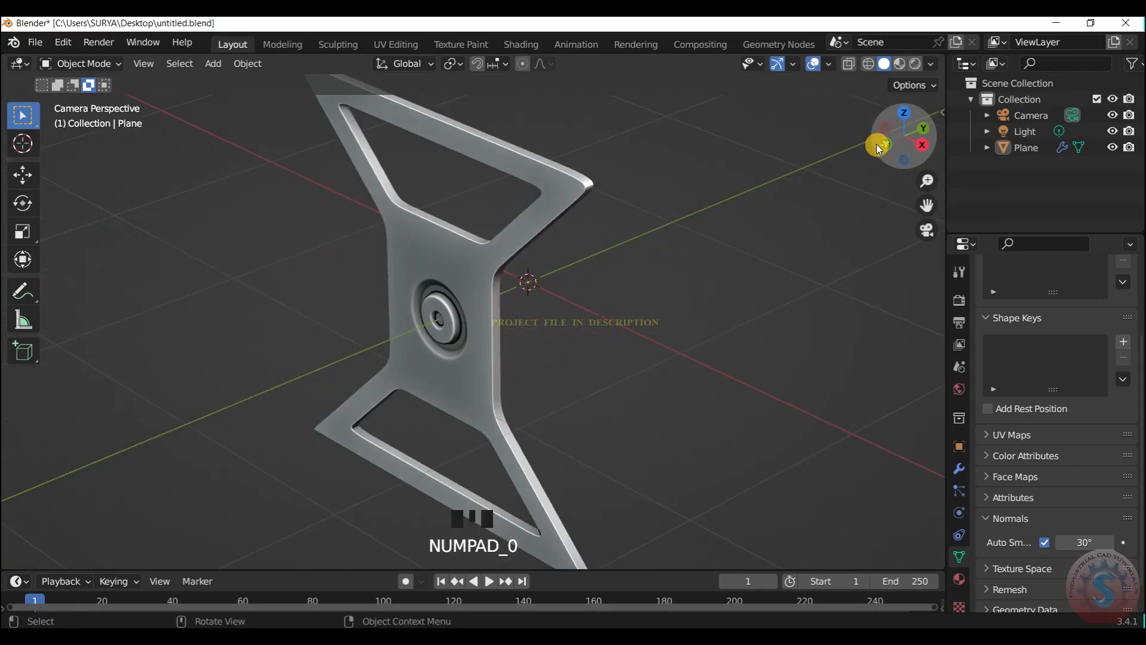
scroll(518, 310, down, 4)
scroll(531, 358, up, 3)
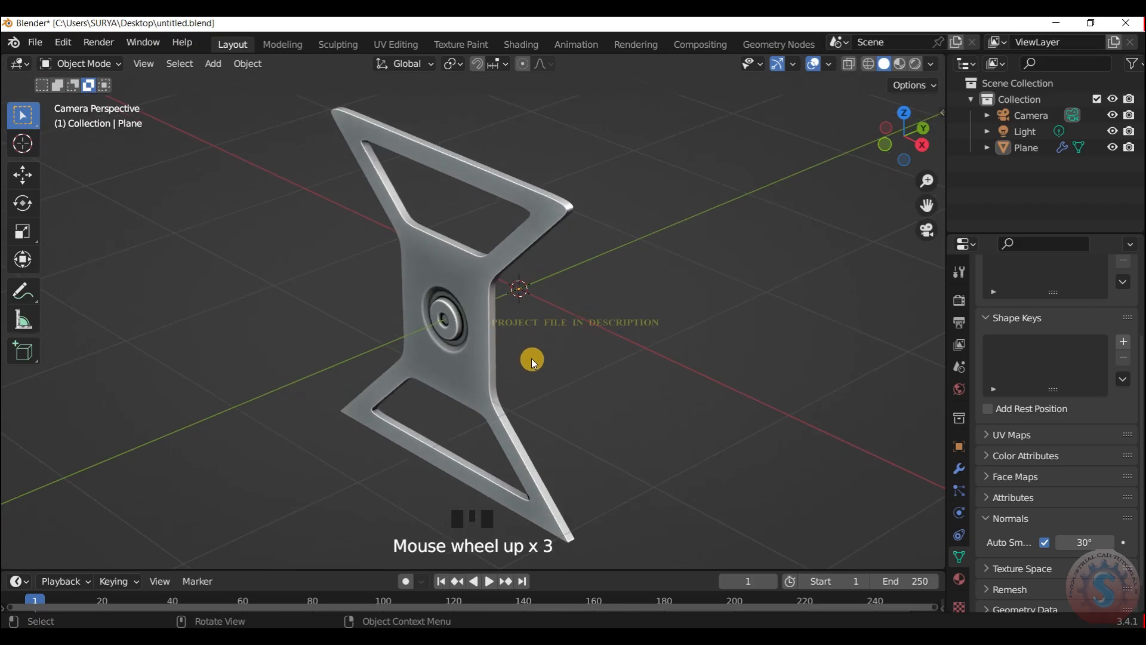
scroll(531, 360, down, 1)
click(474, 356)
click(607, 348)
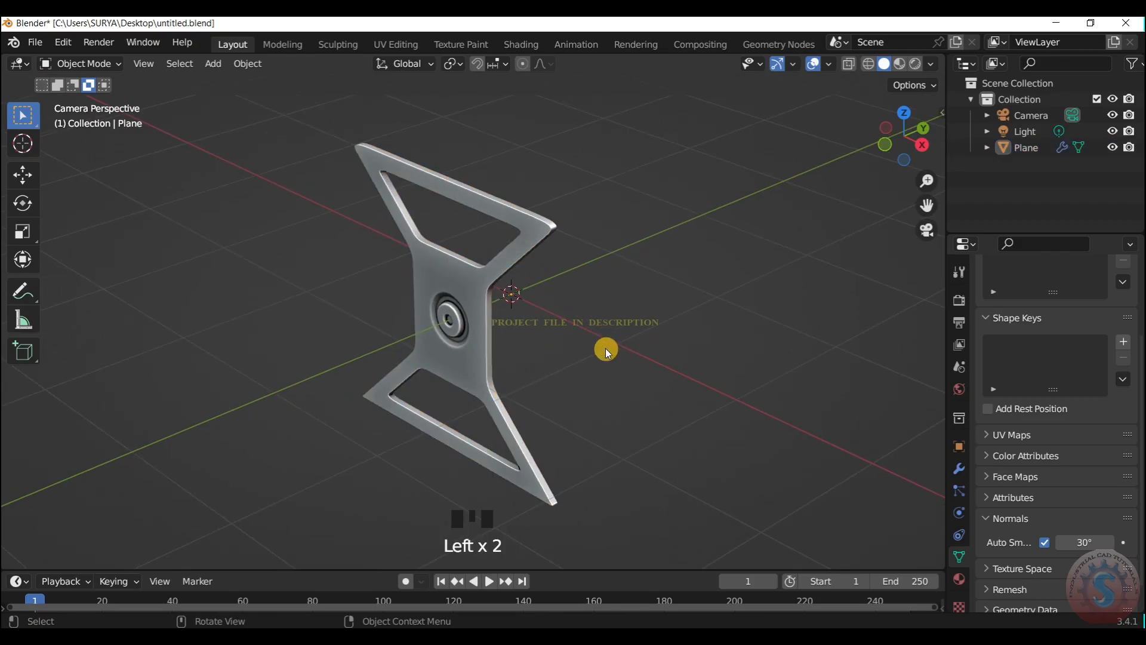
Switch the viewport lighting to MatCap and choose a grey-blue metallic sphere
click(932, 62)
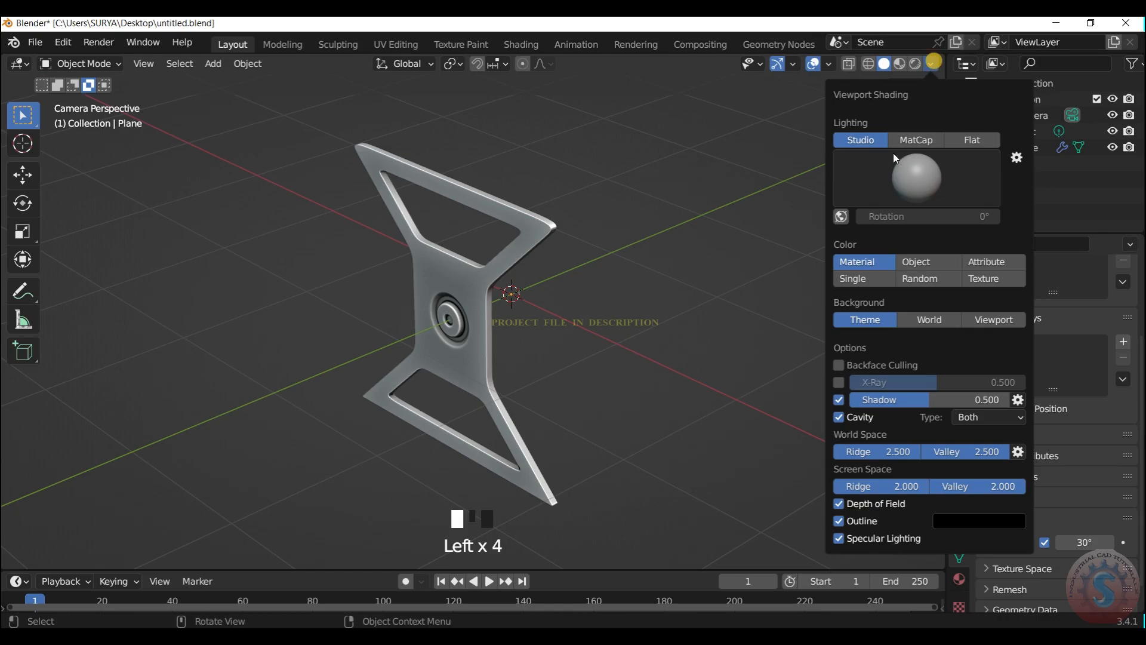
click(921, 141)
click(919, 170)
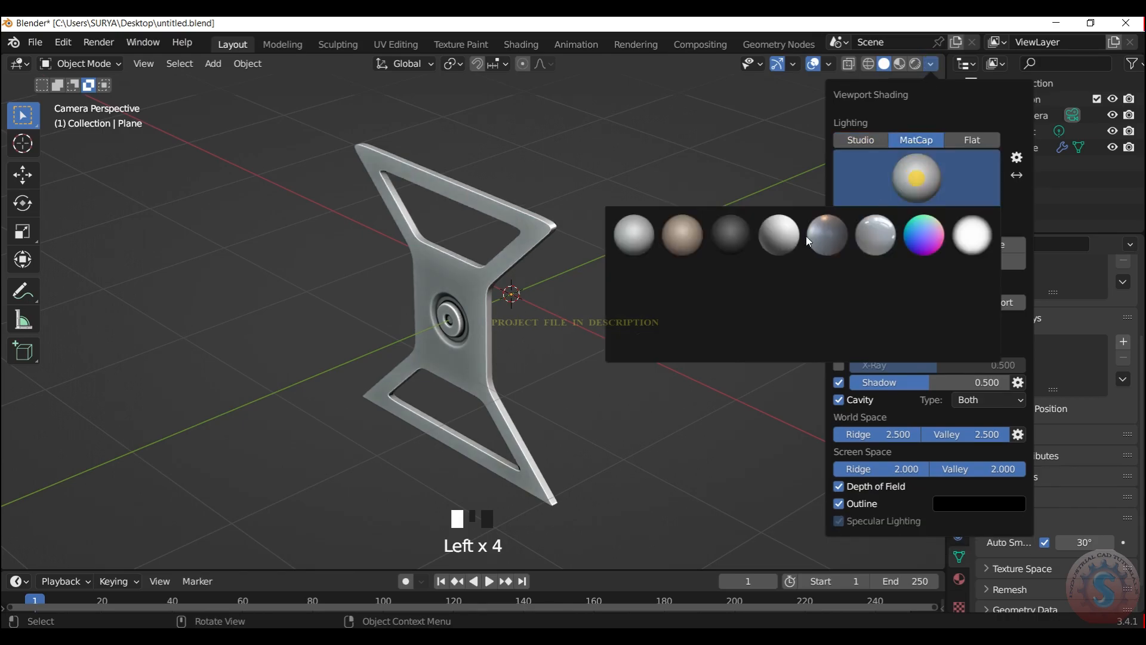
click(789, 239)
click(880, 197)
click(809, 254)
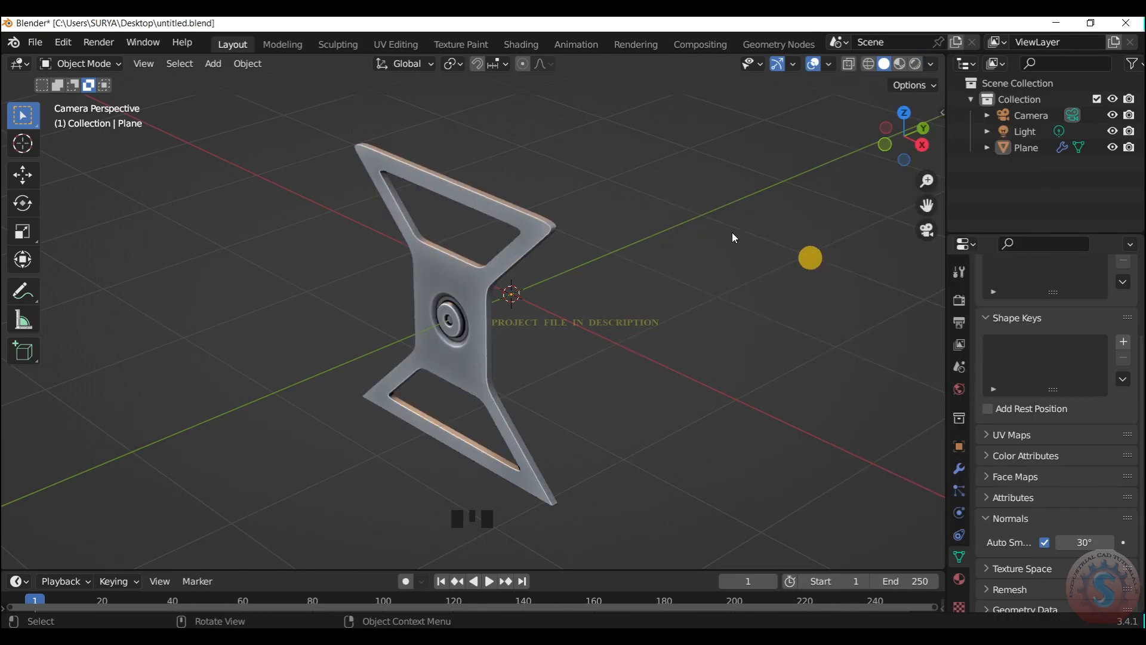
Try other metallic MatCap spheres on the part
click(932, 62)
click(917, 177)
click(826, 327)
click(918, 178)
click(633, 332)
Examine the part's surface reflections under the MatCap lighting from different angles and distances
mouse_move(898, 138)
mouse_down()
mouse_move(962, 111)
mouse_move(901, 138)
mouse_move(1122, 138)
mouse_move(833, 139)
mouse_move(904, 139)
mouse_move(777, 182)
mouse_move(803, 184)
mouse_move(761, 284)
mouse_move(848, 152)
mouse_move(901, 119)
mouse_move(845, 141)
mouse_move(803, 176)
mouse_move(873, 143)
mouse_move(859, 143)
mouse_move(839, 229)
mouse_up()
scroll(898, 138, up, 8)
scroll(894, 141, down, 2)
scroll(898, 139, down, 4)
scroll(880, 141, up, 3)
scroll(873, 142, down, 3)
scroll(864, 144, up, 2)
mouse_move(890, 143)
mouse_down()
mouse_move(859, 179)
mouse_move(950, 144)
mouse_move(922, 119)
mouse_move(920, 83)
mouse_up()
Set the MatCap to the brownish metallic sphere with bluish rims and show the part in the camera view
click(931, 64)
click(917, 170)
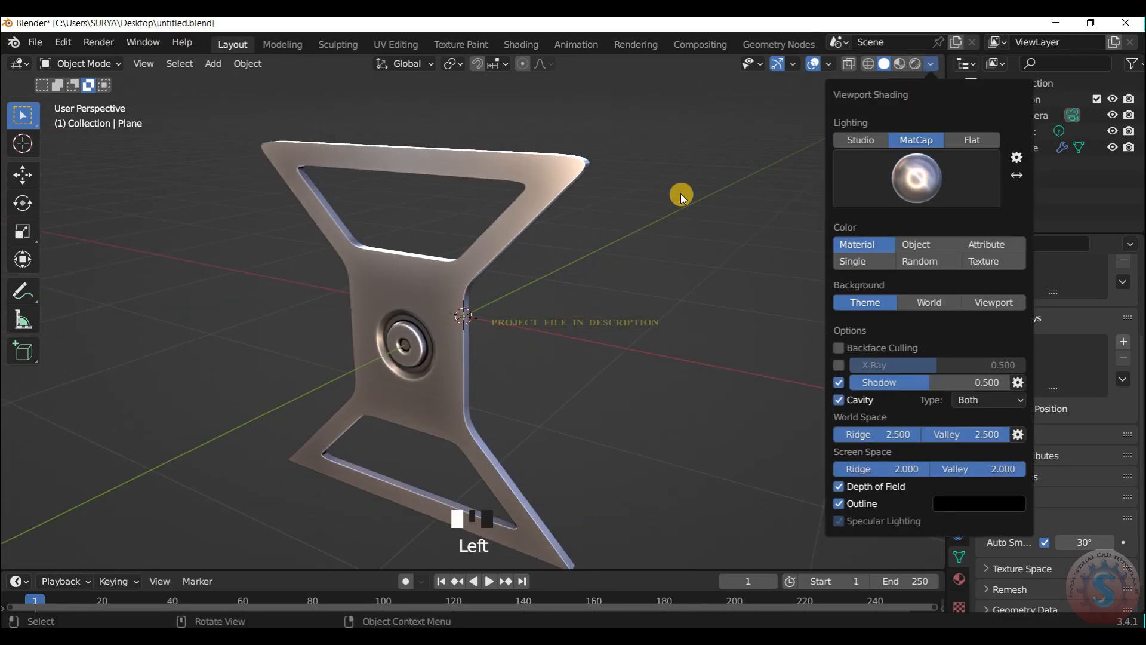
scroll(691, 162, down, 3)
key(KP_0)
scroll(687, 213, down, 2)
scroll(481, 349, up, 3)
scroll(336, 271, down, 2)
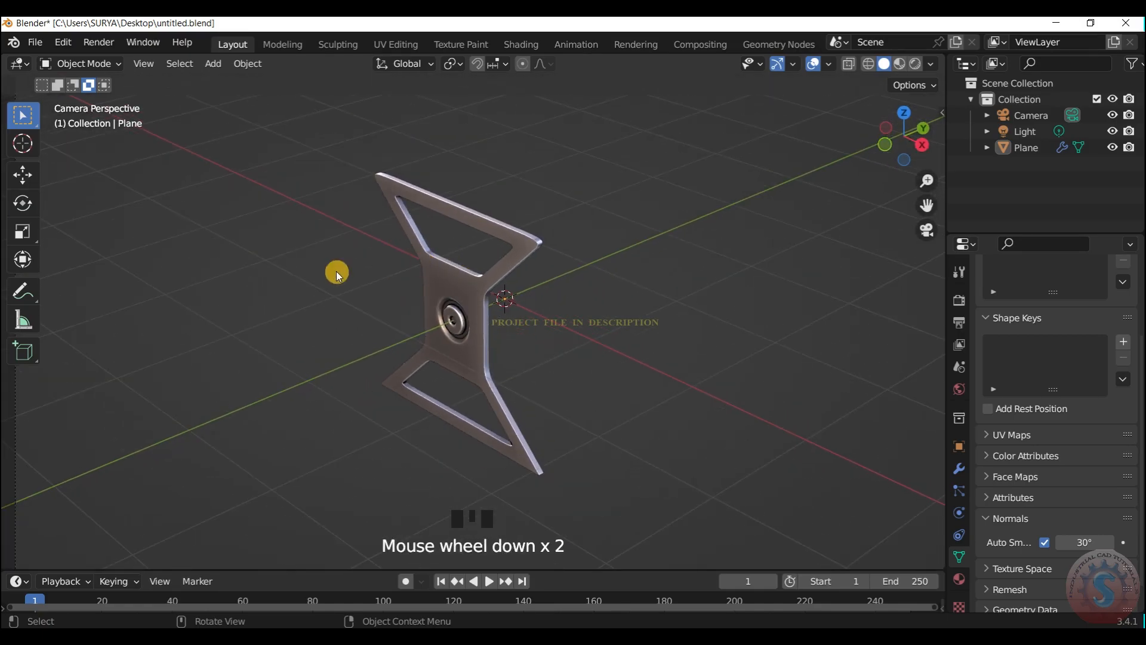
Save the finished model to untitled.blend
click(35, 43)
click(56, 148)
scroll(904, 139, up, 3)
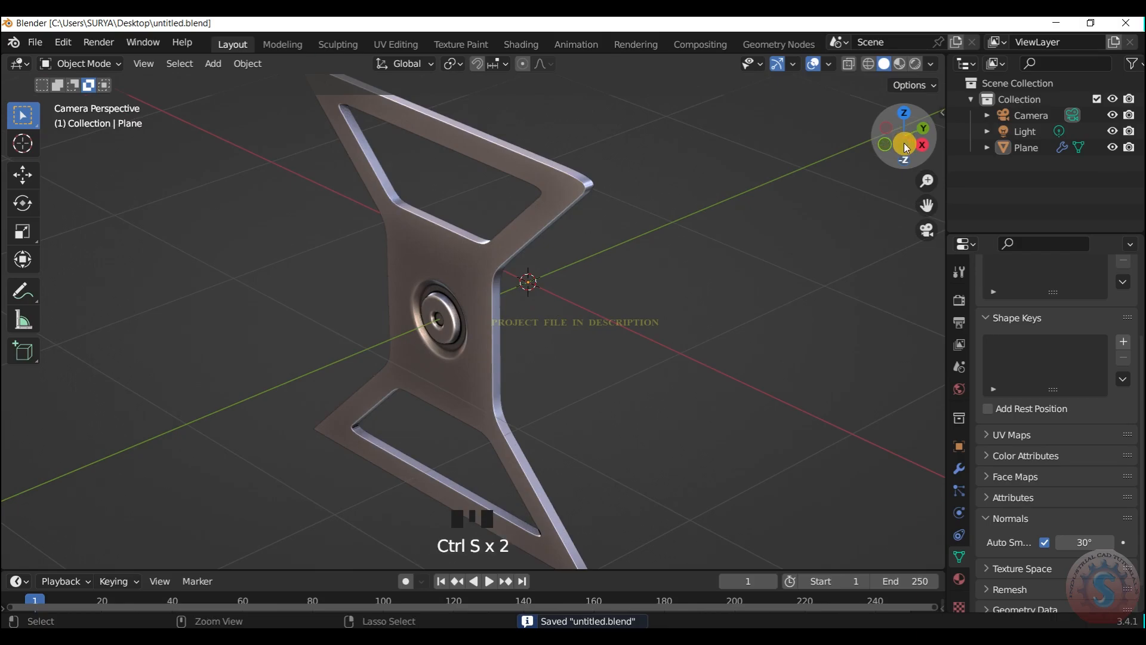
key(ctrl+s)
key(ctrl+s)
key(ctrl+s)
key(ctrl+s)
key(ctrl+s)
Show the part in the camera view and hide the viewport overlays for a clean presentation
scroll(900, 144, up, 1)
drag(900, 144, 906, 141)
scroll(908, 139, up, 3)
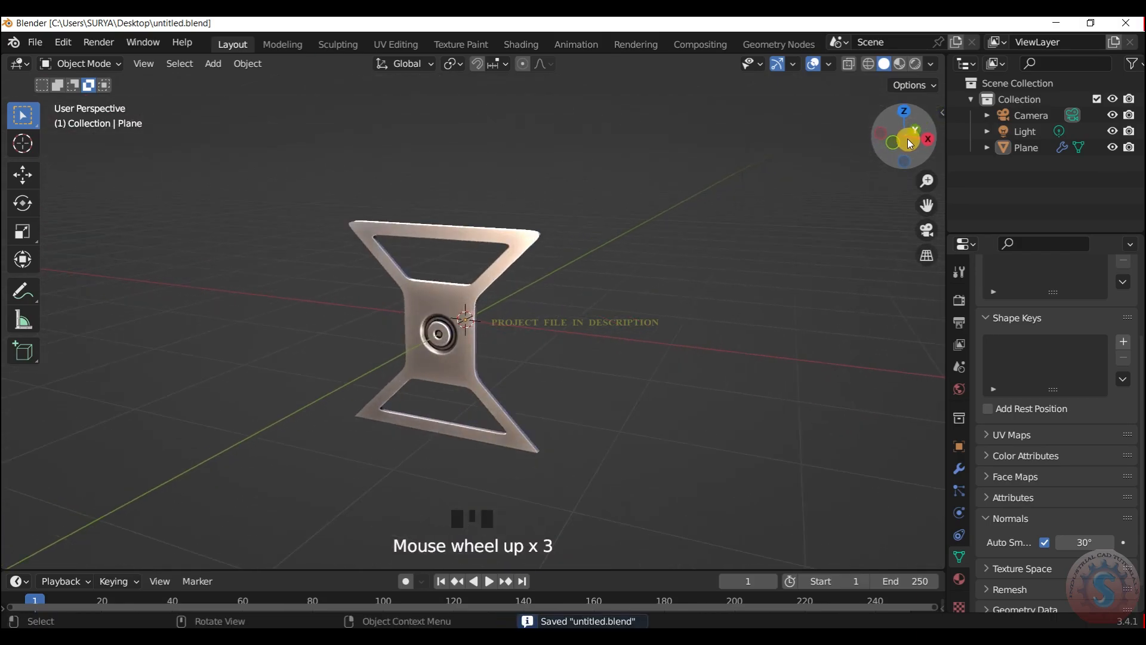
scroll(907, 139, up, 2)
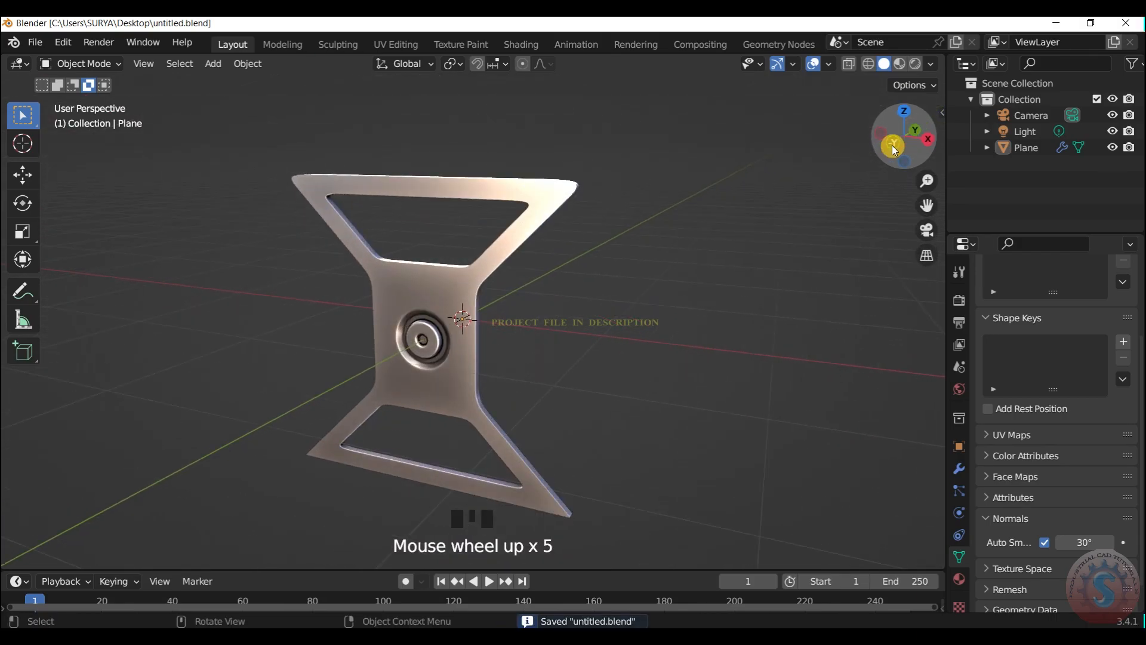
key(KP_0)
scroll(849, 306, down, 4)
click(814, 64)
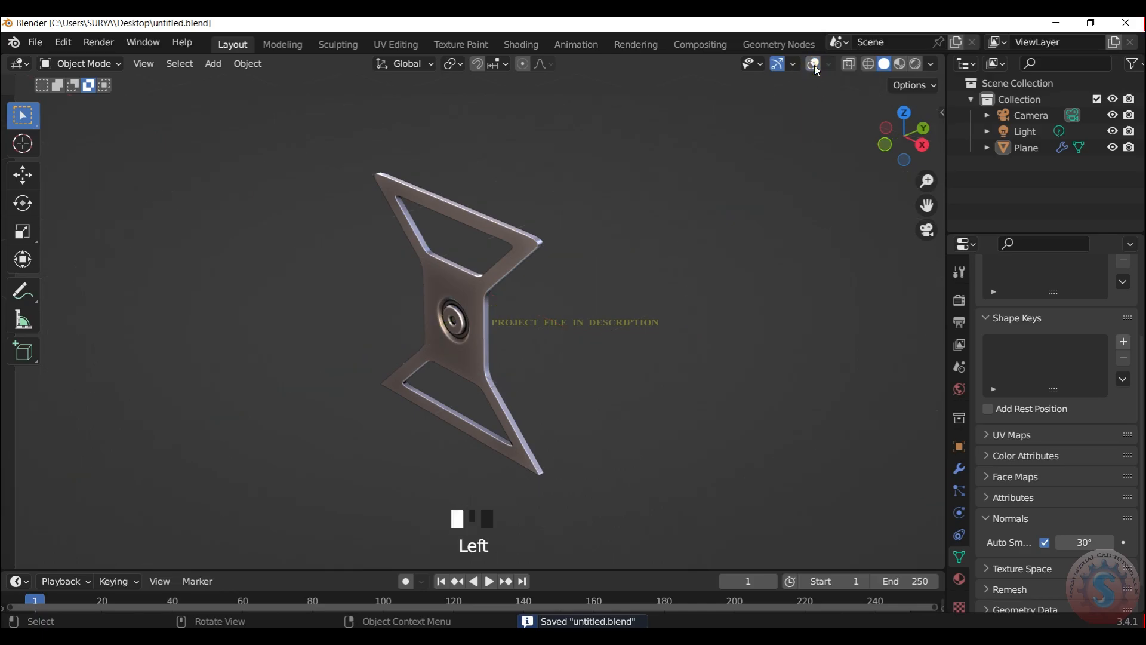
scroll(347, 393, up, 2)
scroll(347, 393, down, 1)
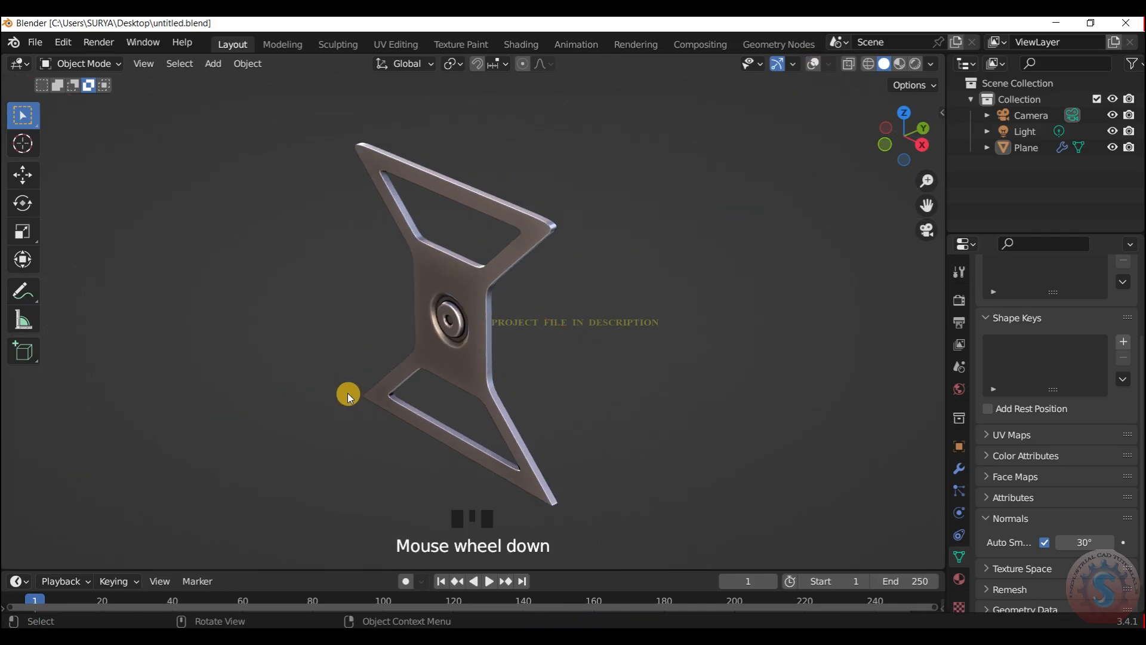